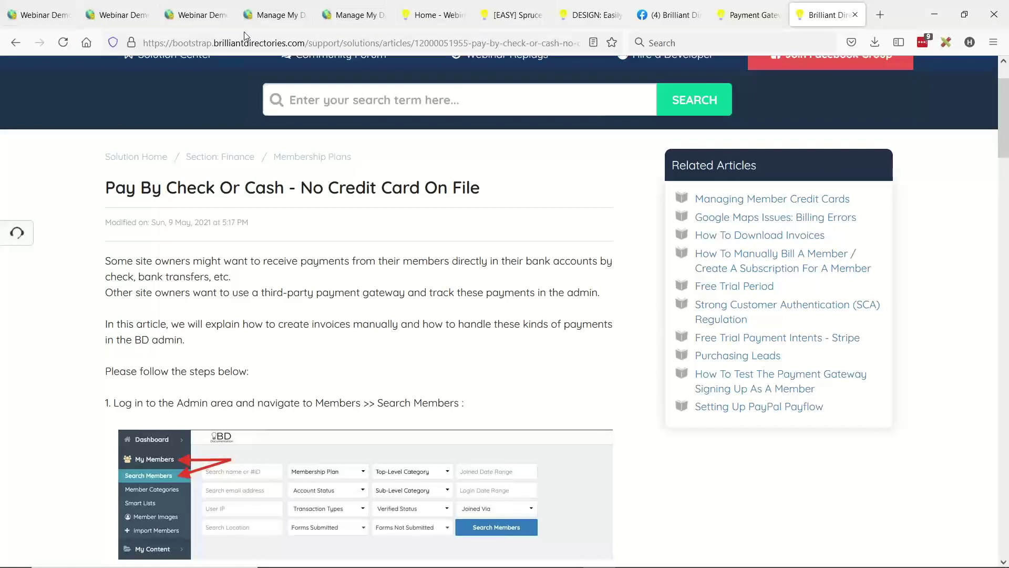
Step: Visit the live Webinar Demo site from the admin and hide its left admin sidebar
click(198, 22)
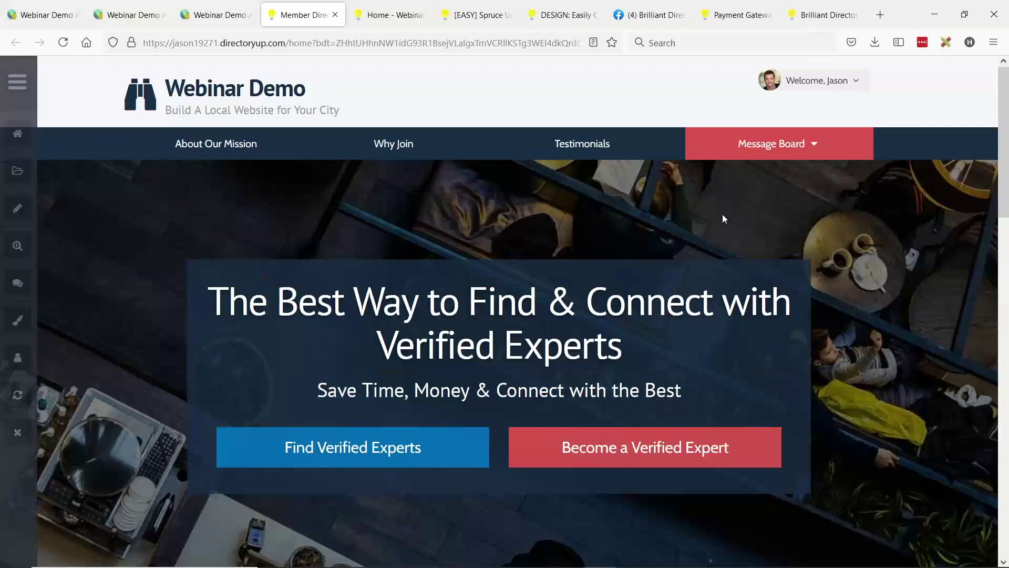
click(17, 432)
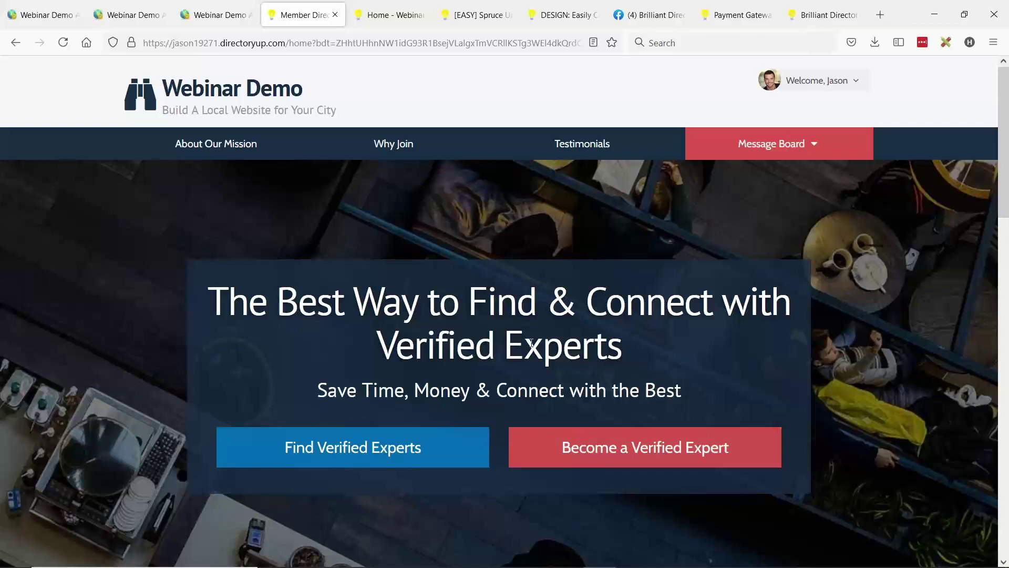
Step: Go to the Message Board page and browse its six category cards, Announcements to Website Suggestions
click(766, 151)
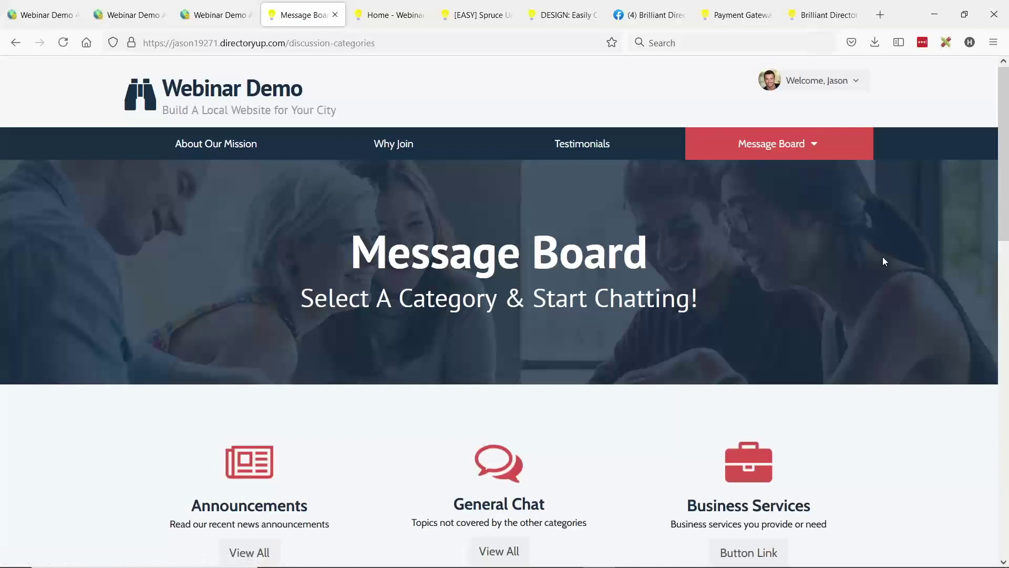
scroll(900, 240, down, 2)
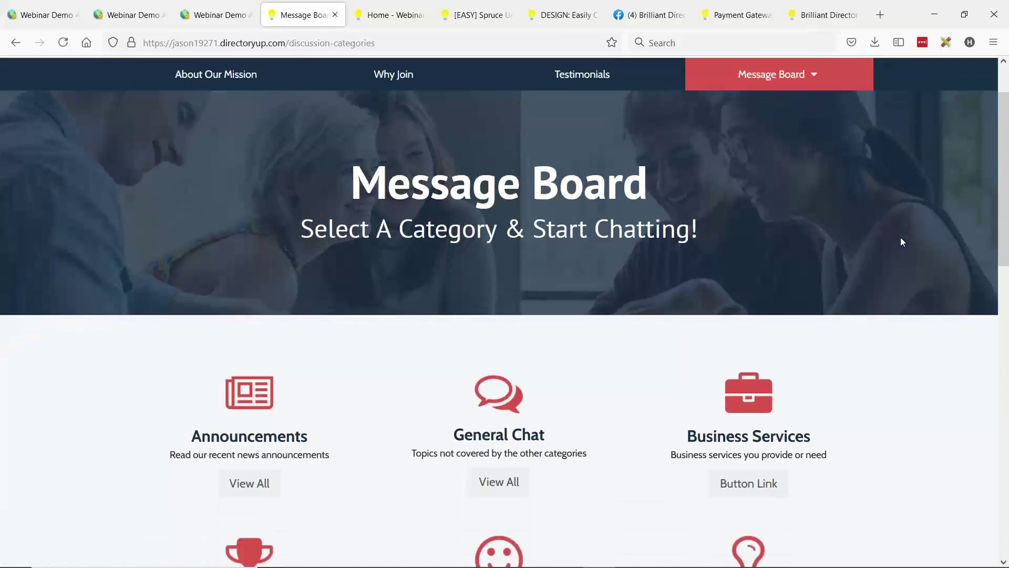
scroll(902, 239, down, 1)
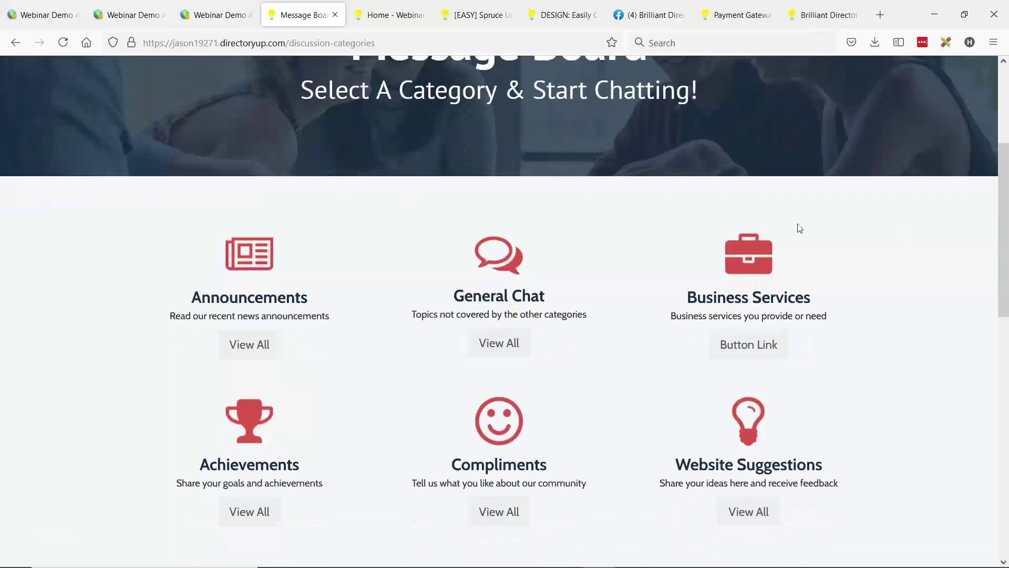
scroll(876, 246, down, 1)
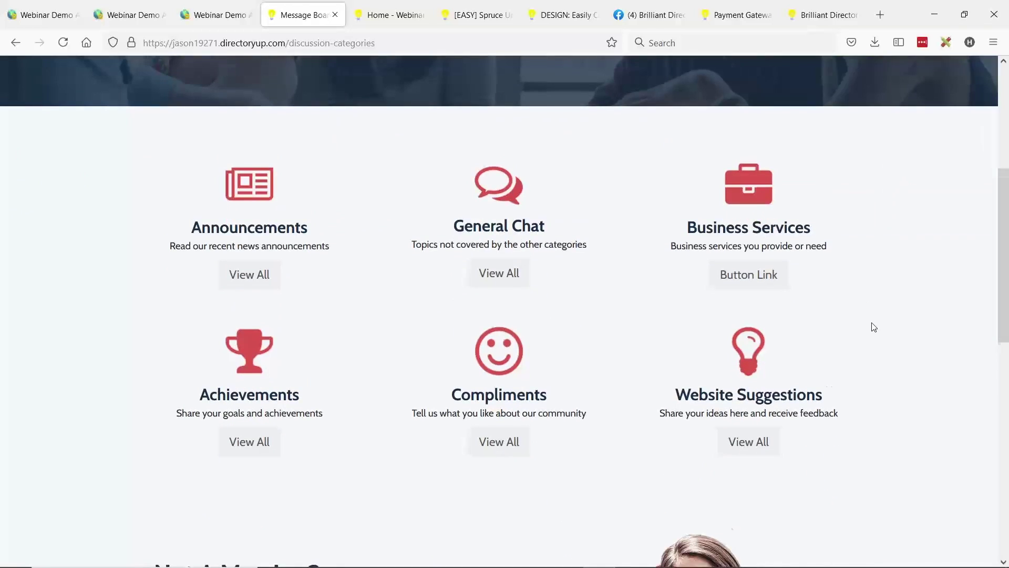
scroll(874, 326, down, 1)
scroll(877, 323, up, 1)
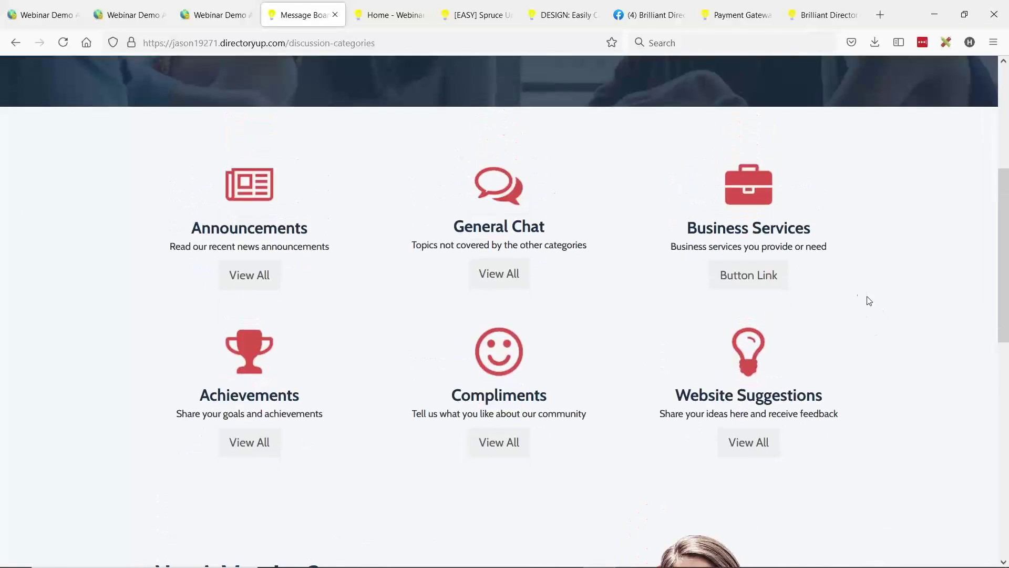
scroll(905, 311, up, 5)
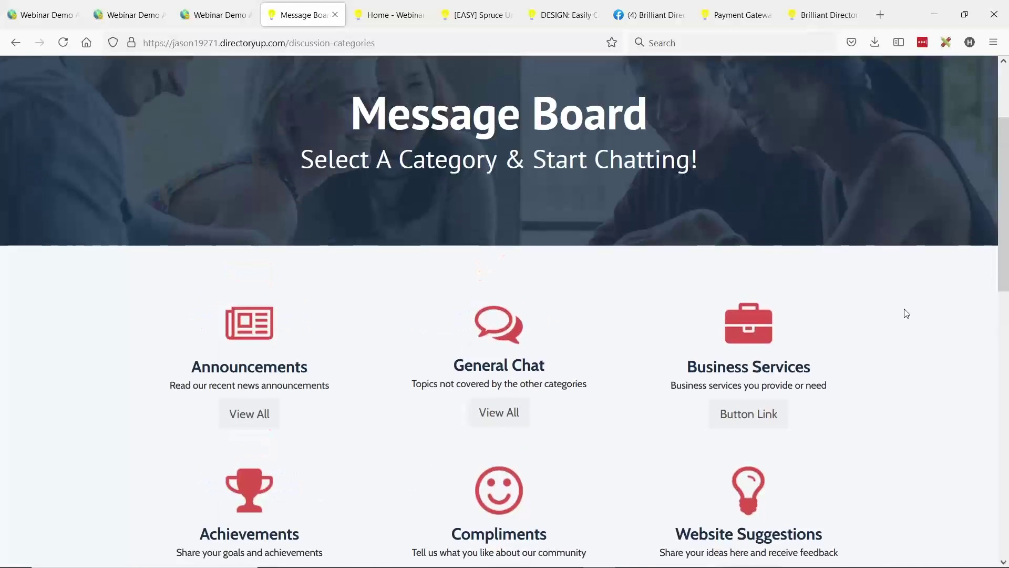
scroll(893, 304, down, 4)
scroll(620, 302, up, 4)
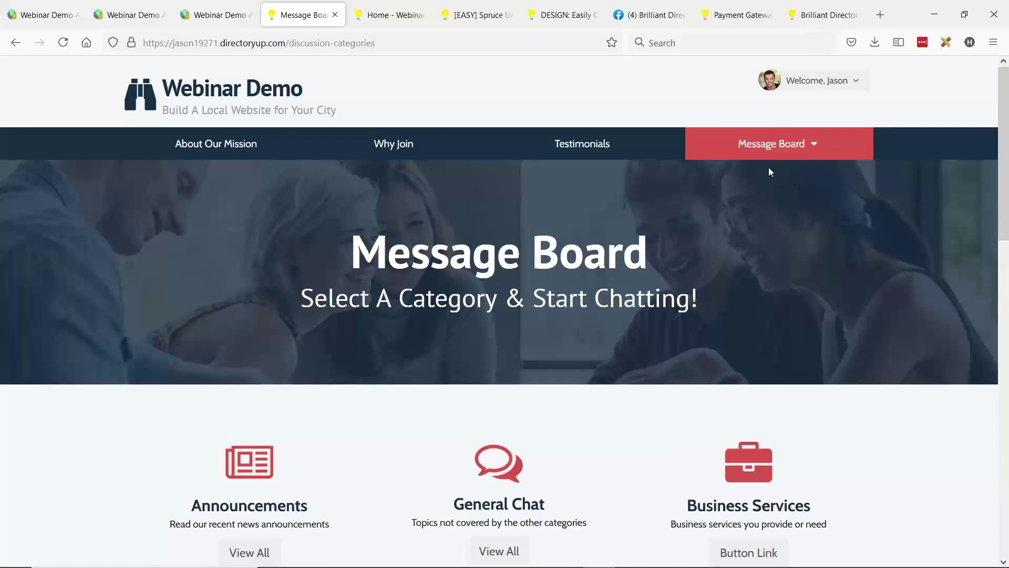
mouse_move(768, 152)
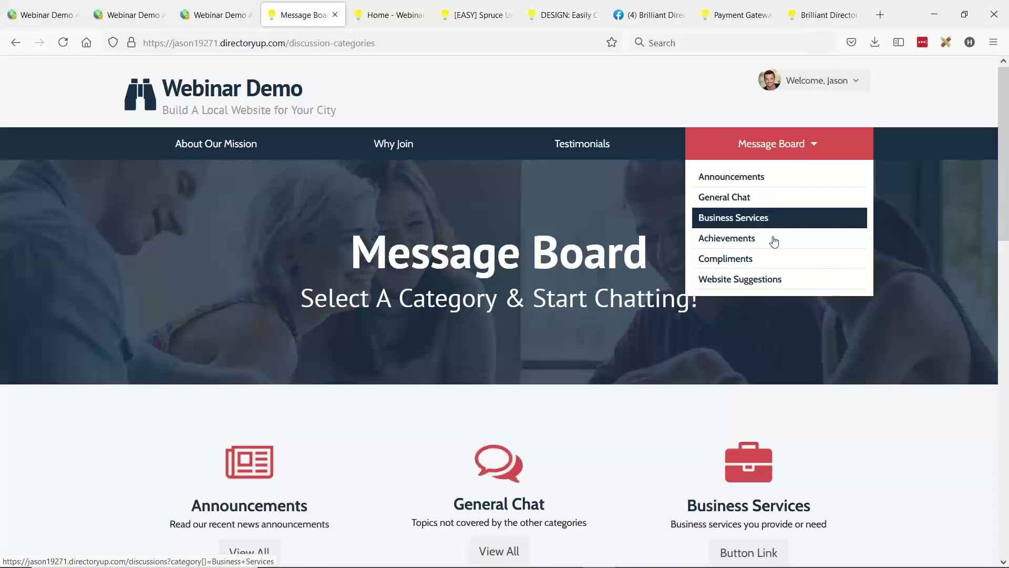
scroll(628, 257, down, 4)
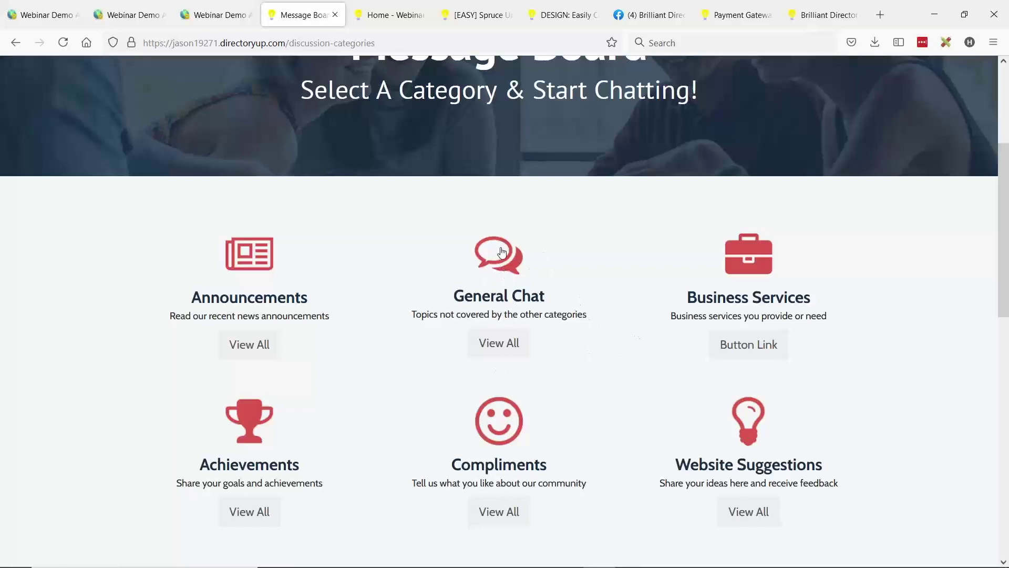
Step: Open the General Chat category's discussions in a new tab
click(493, 346)
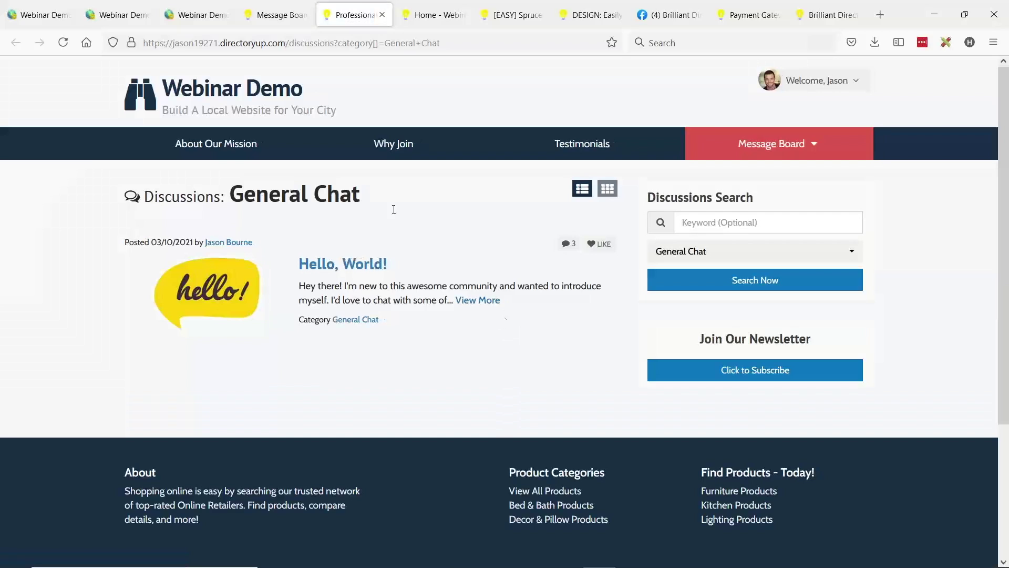
drag(245, 193, 382, 193)
click(406, 190)
Step: Open the 'Hello, World!' post and read through its 3 comments
click(372, 267)
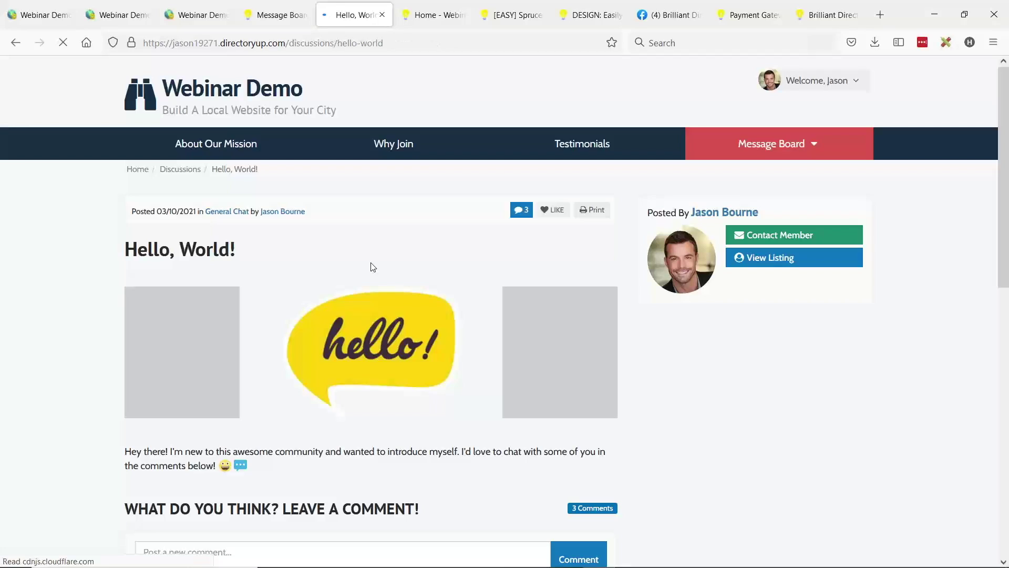
scroll(401, 233, down, 2)
scroll(401, 232, down, 4)
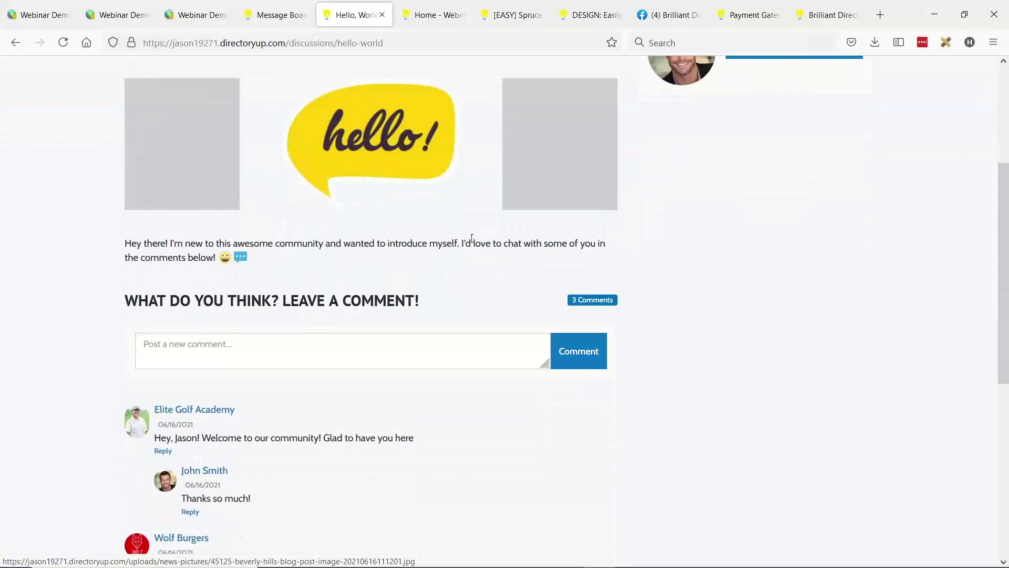
scroll(275, 356, up, 4)
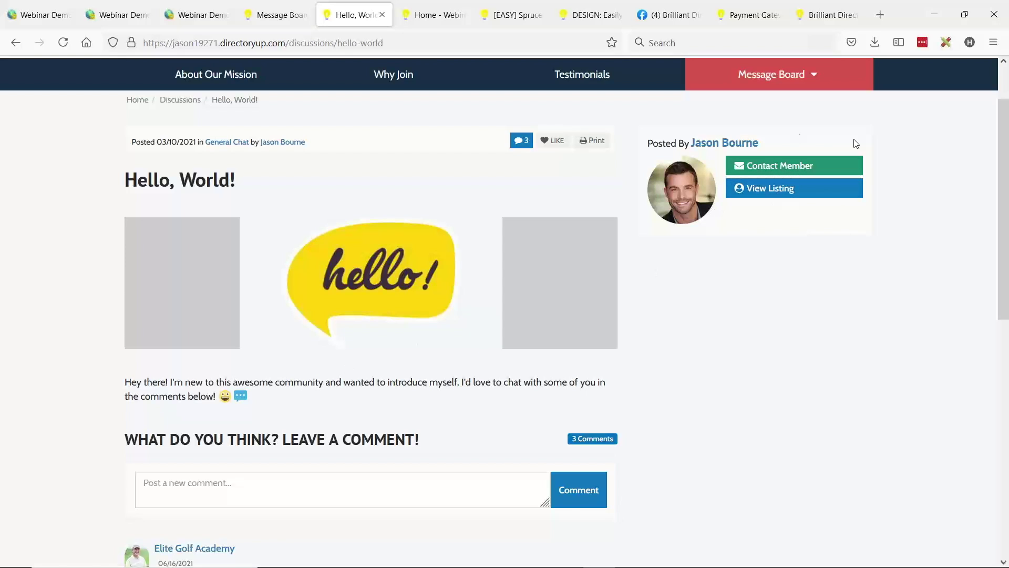
scroll(330, 339, down, 3)
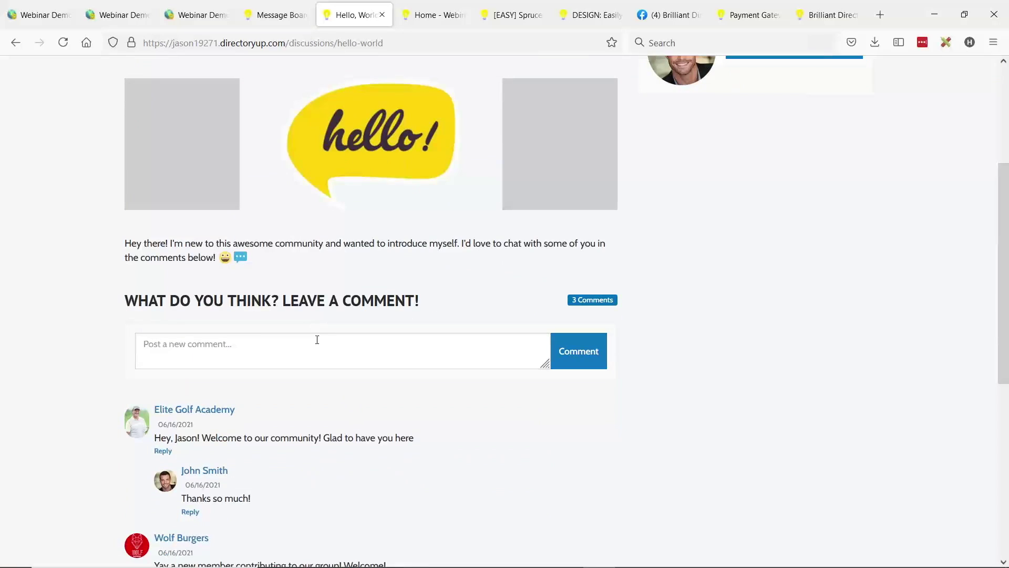
scroll(251, 343, down, 2)
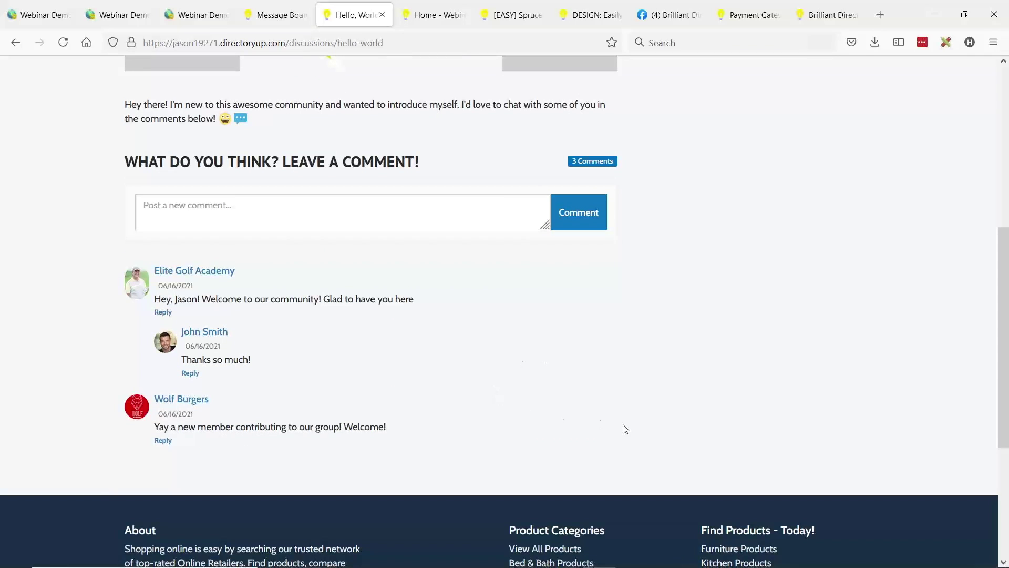
scroll(625, 429, up, 3)
scroll(625, 431, up, 3)
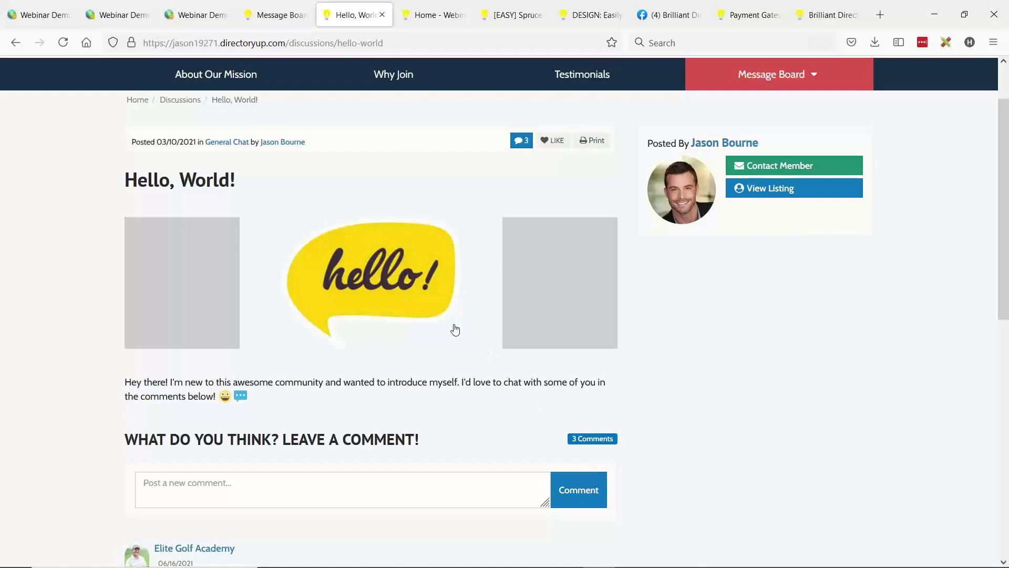
scroll(470, 331, up, 2)
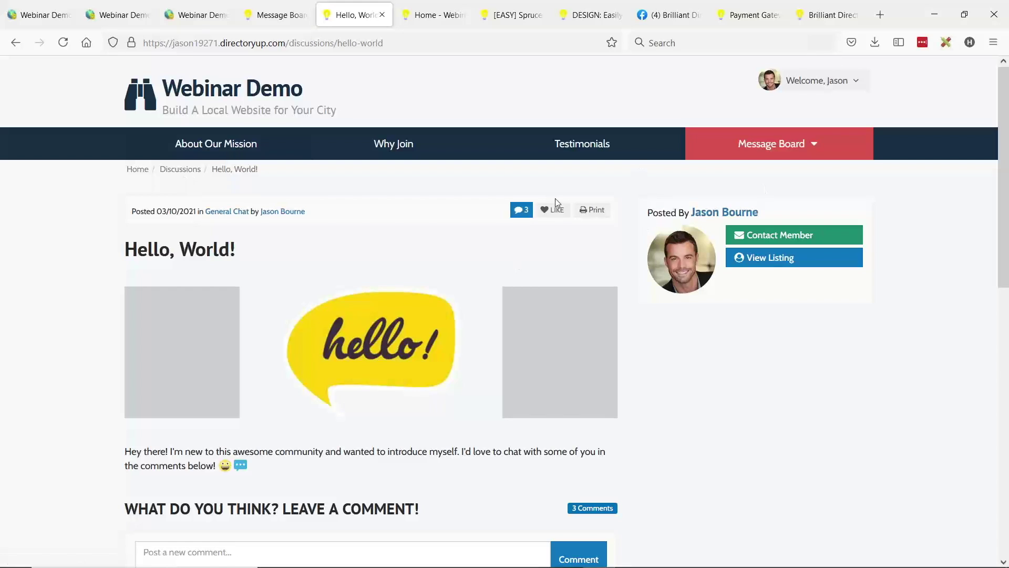
mouse_move(784, 157)
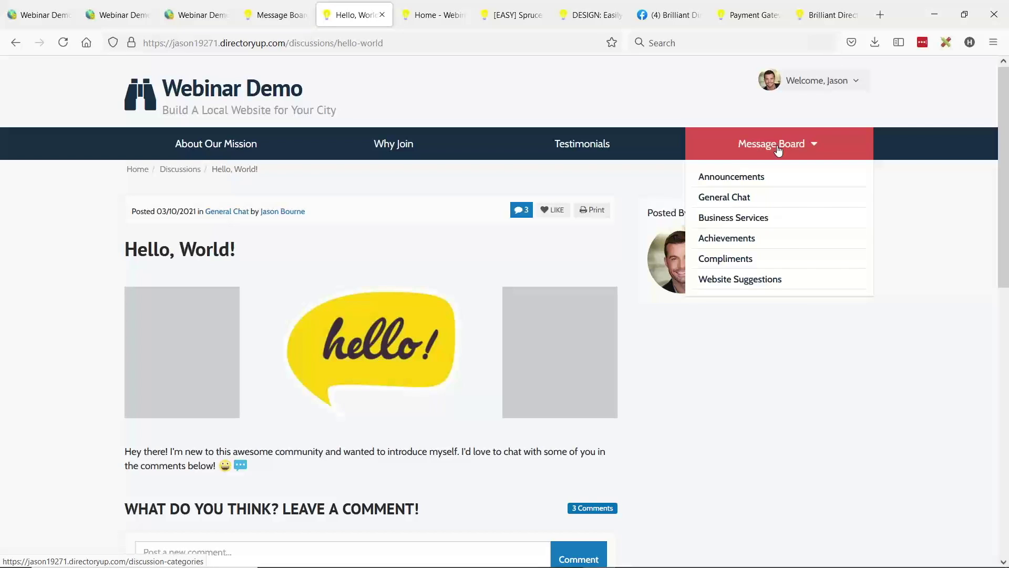
Step: Navigate back to the Message Board page listing Announcements, General Chat and Business Services
click(778, 150)
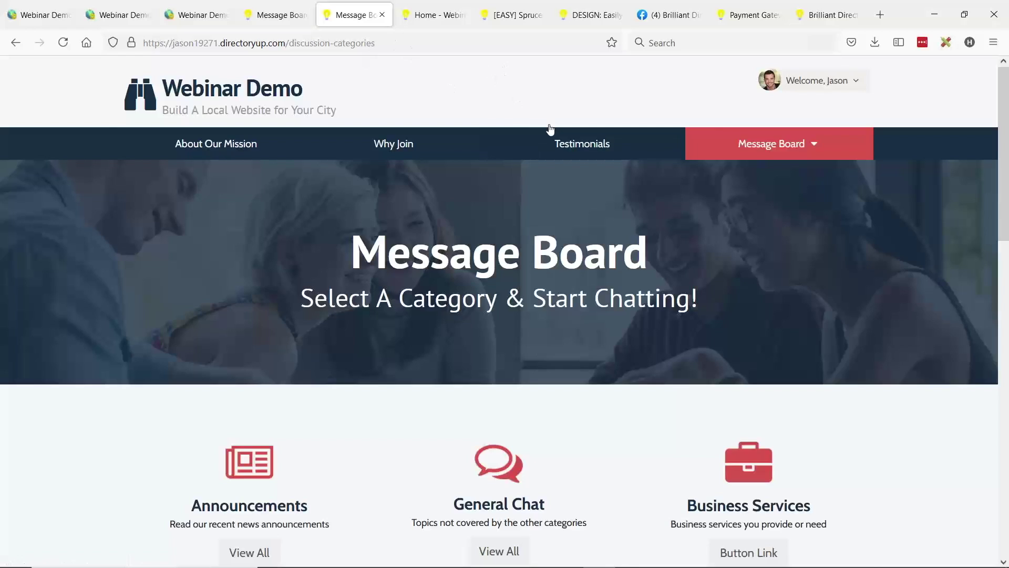
scroll(525, 298, down, 4)
scroll(531, 279, up, 1)
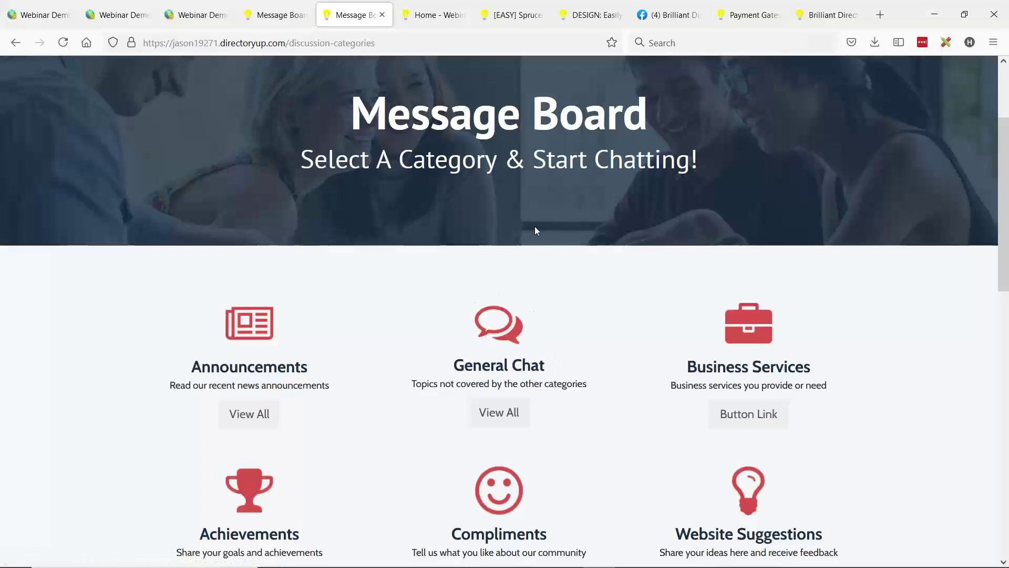
scroll(510, 221, up, 2)
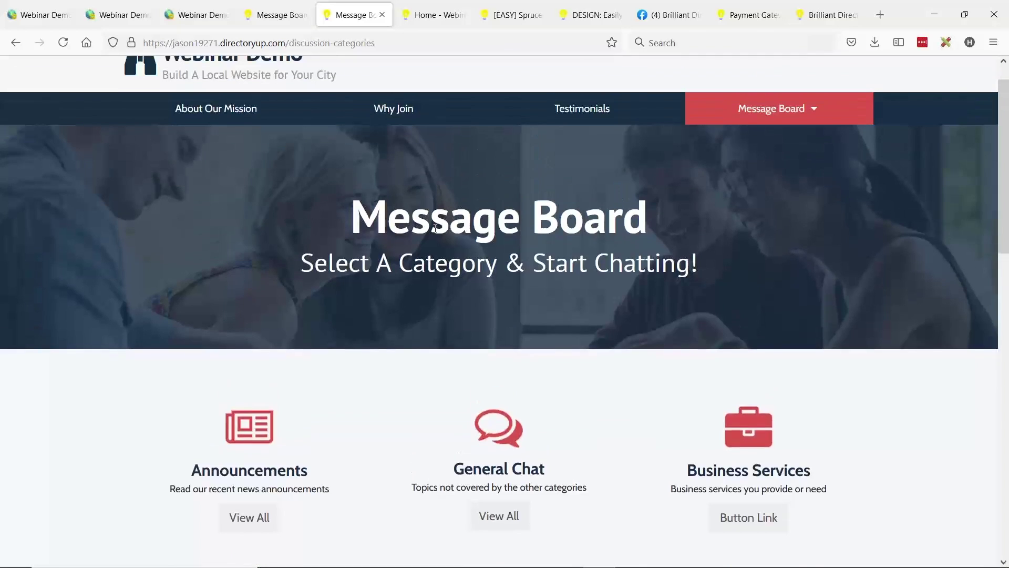
scroll(436, 228, up, 1)
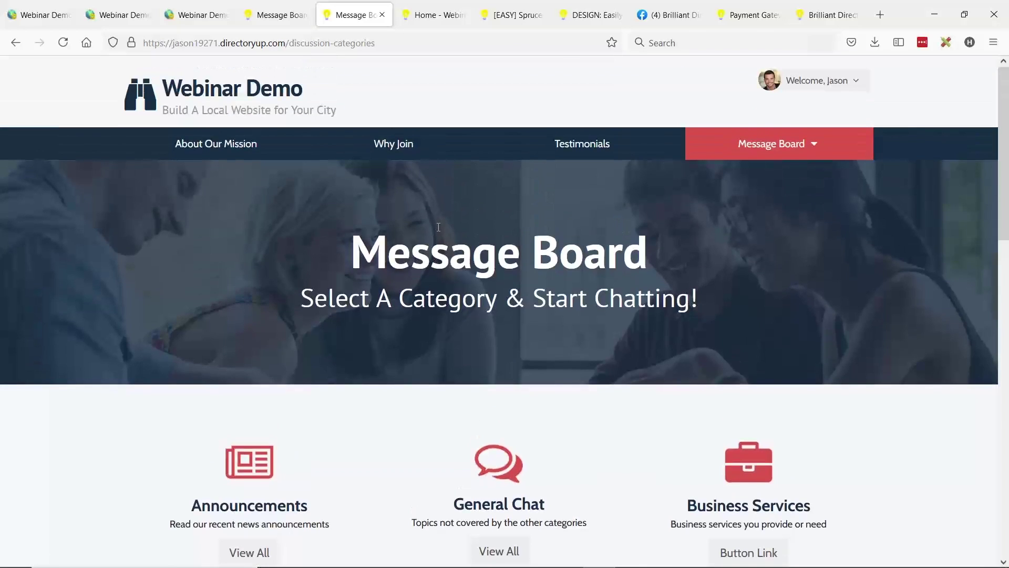
Step: In the site admin, open the Discussions post type from the post type settings
click(184, 20)
mouse_move(10, 171)
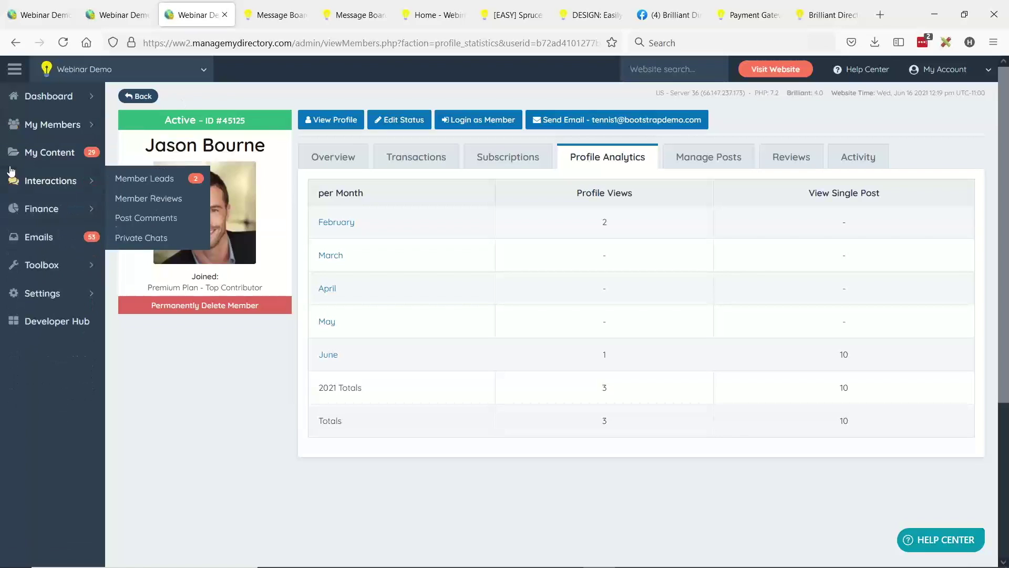
click(50, 154)
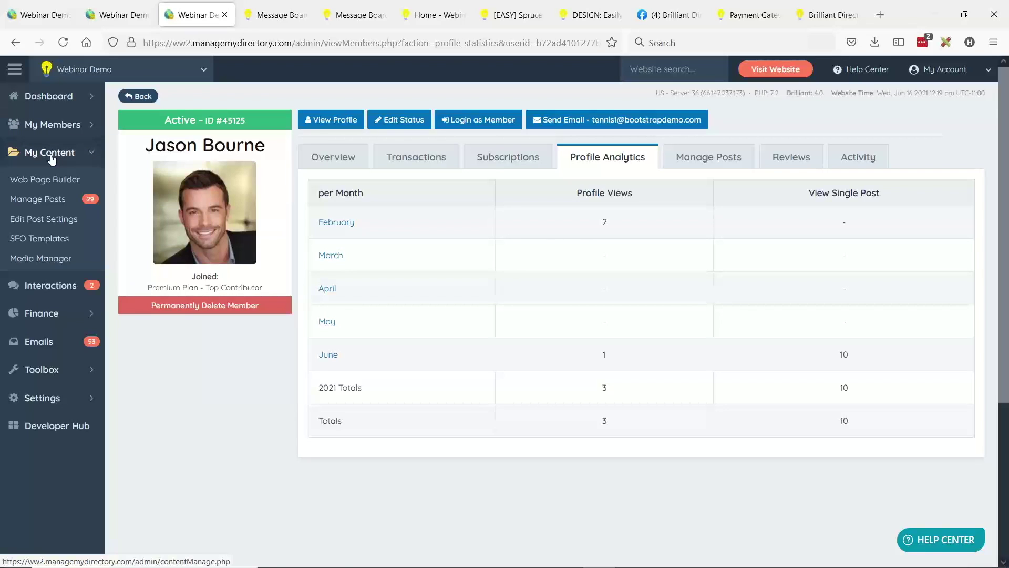
click(57, 227)
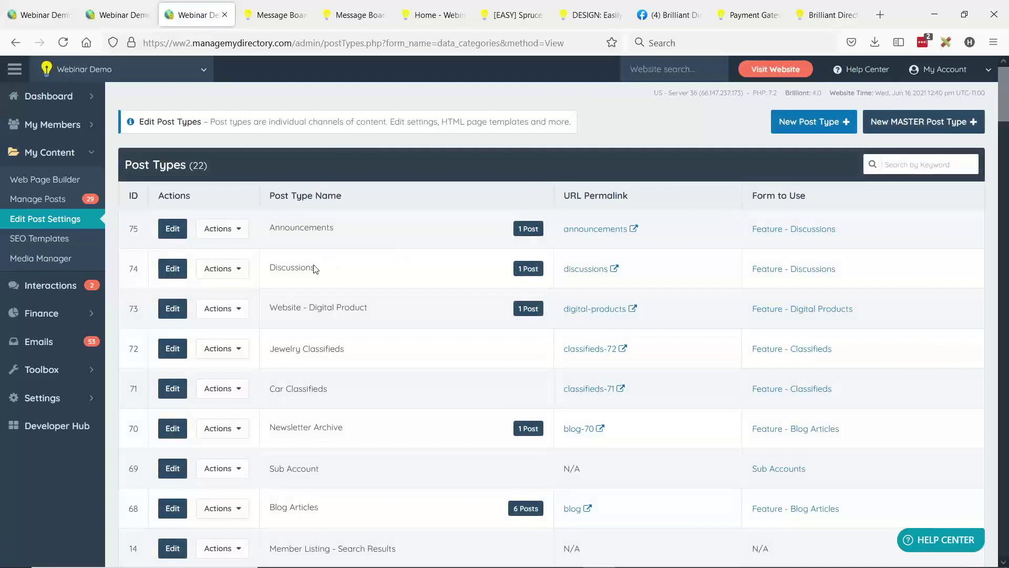
drag(272, 268, 321, 269)
click(339, 268)
click(293, 265)
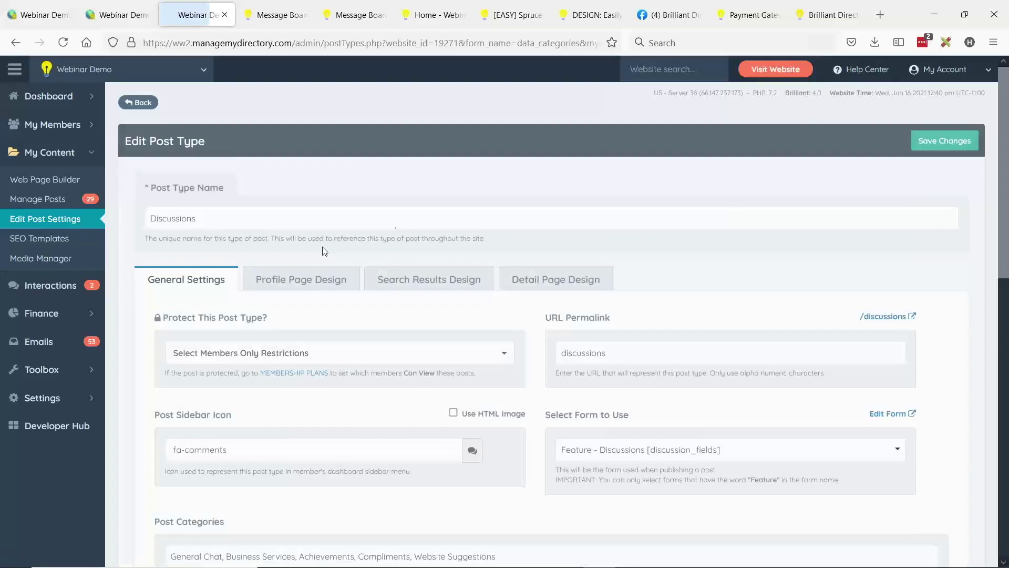
Step: Review the Discussions categories, General Chat to Website Suggestions, and open Membership Plans in a new tab
scroll(444, 209, down, 2)
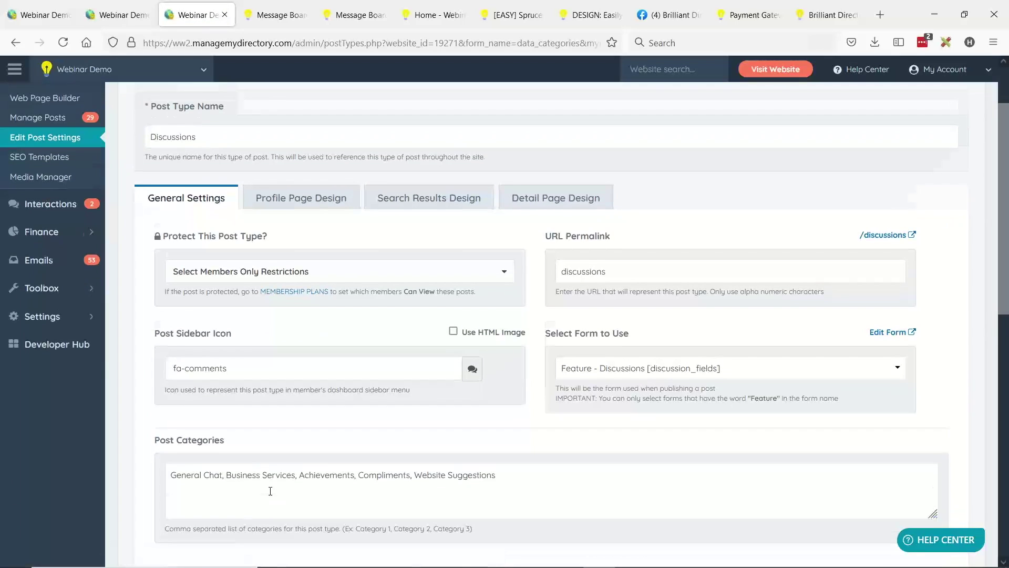
scroll(190, 407, down, 2)
drag(170, 420, 557, 419)
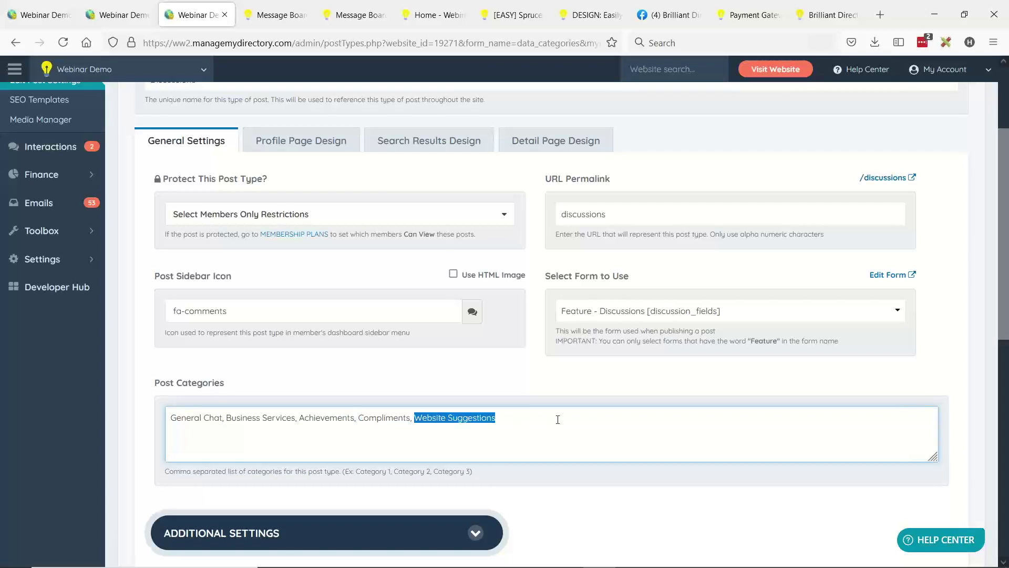
click(576, 419)
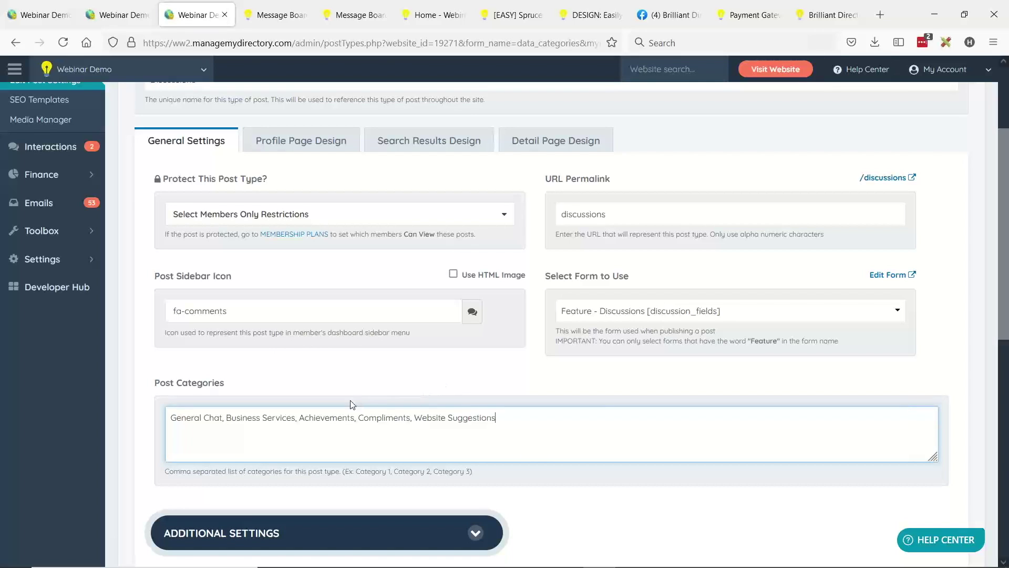
scroll(403, 405, up, 2)
scroll(256, 370, up, 2)
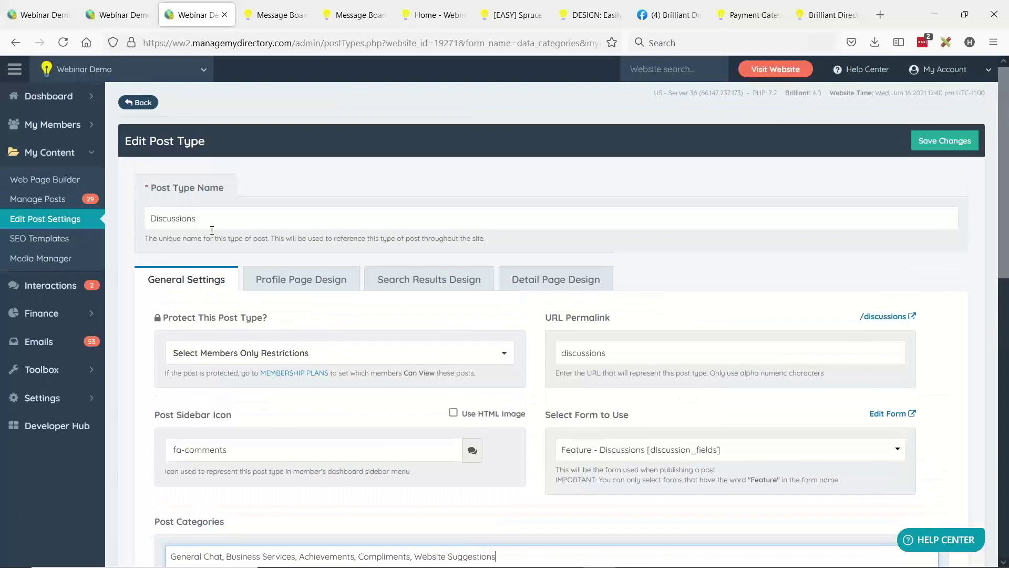
double_click(215, 219)
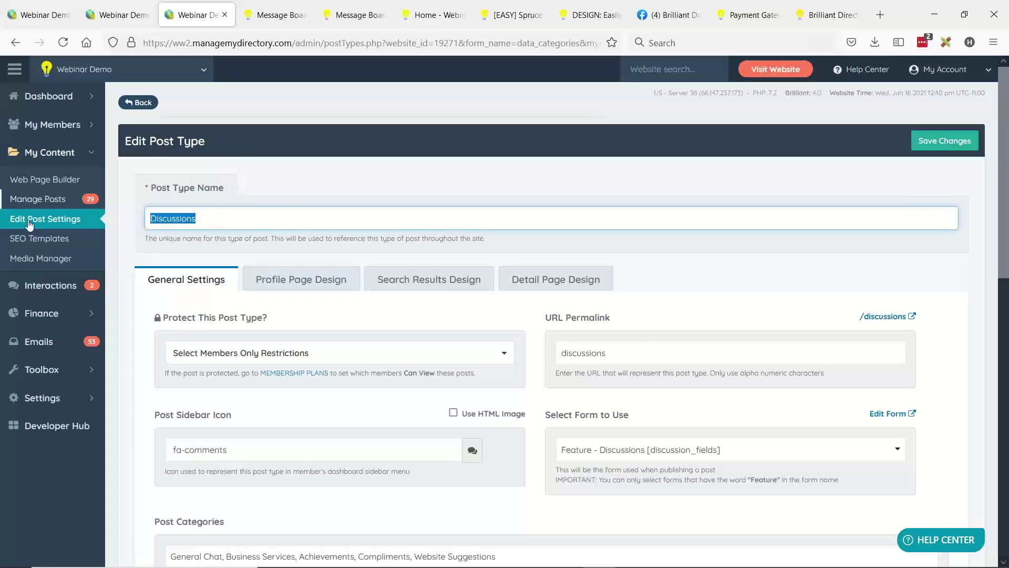
mouse_move(47, 313)
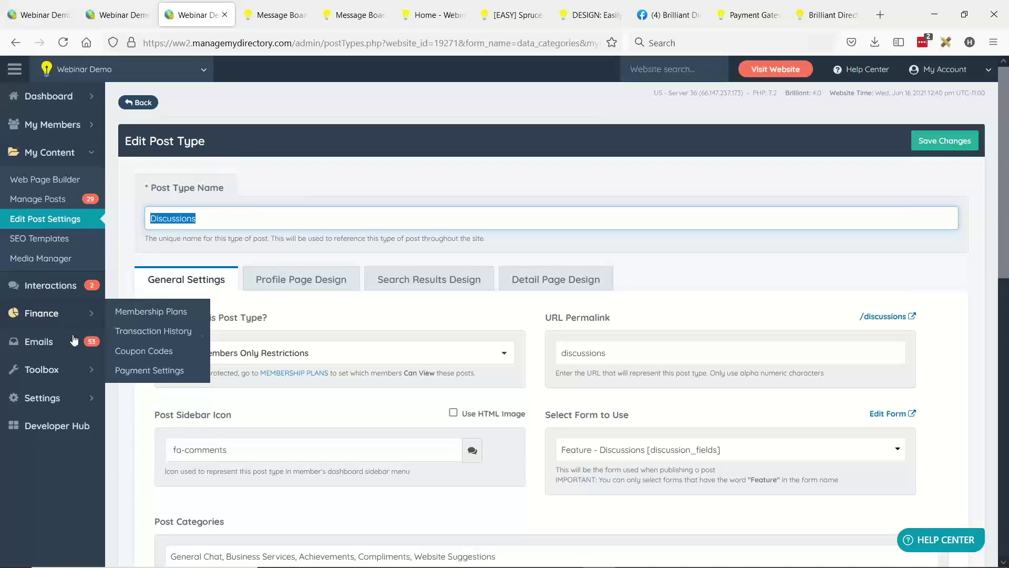
middle_click(151, 315)
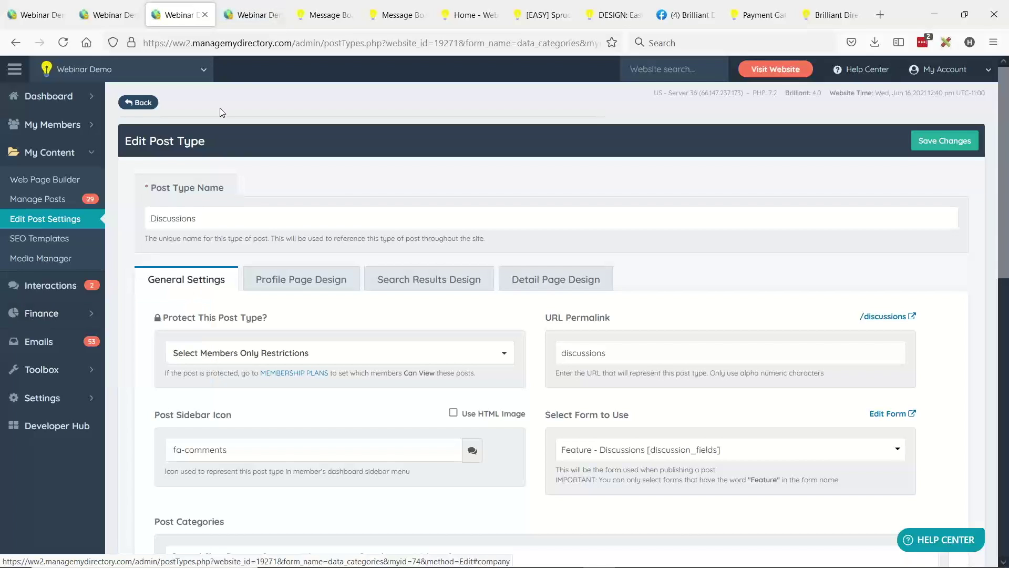
Step: Confirm the Premium Plan - Top Contributor membership can post Discussions
click(253, 16)
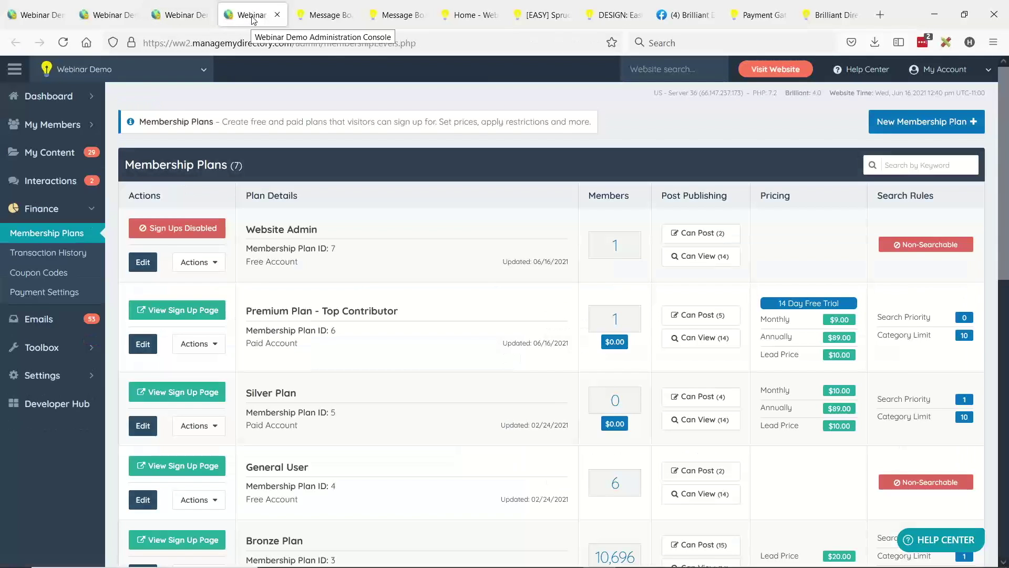
drag(251, 314, 385, 308)
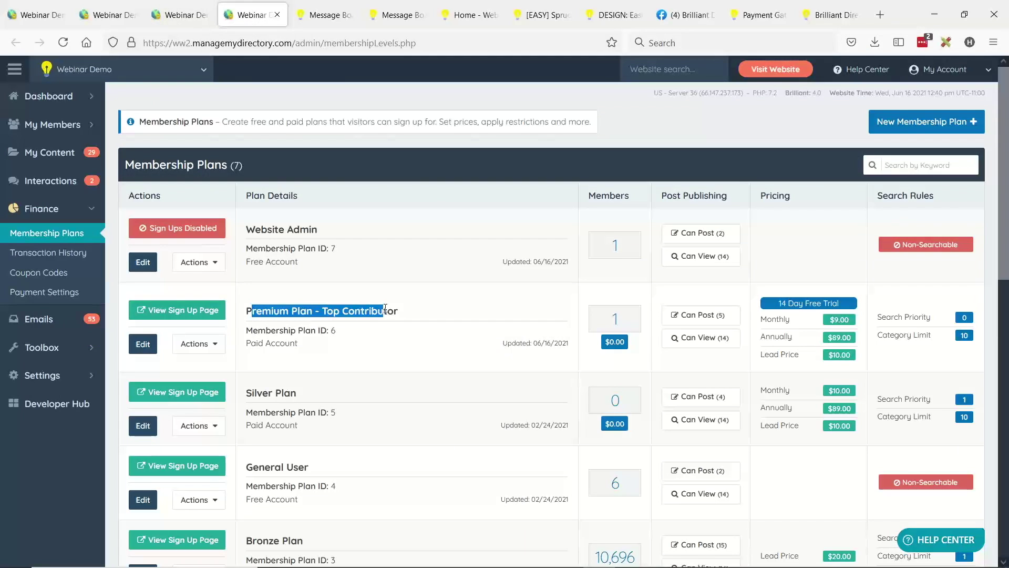
mouse_move(700, 321)
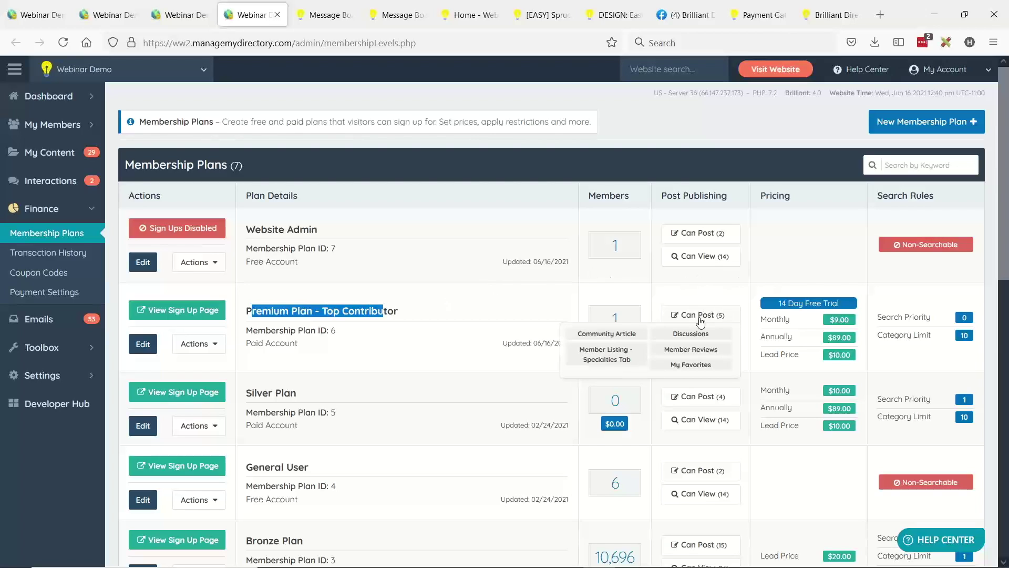
drag(673, 333, 713, 337)
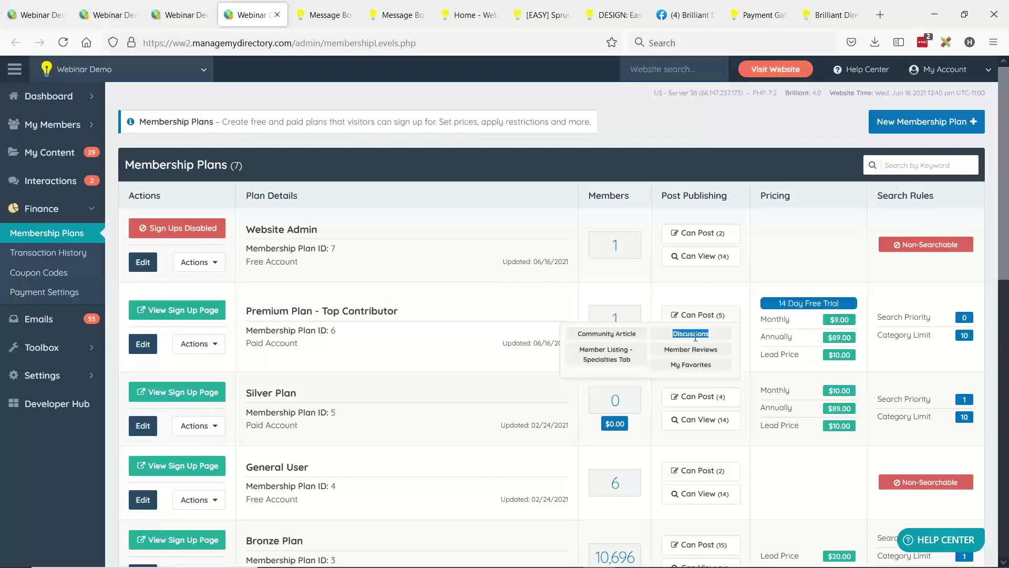
Step: On the live site, go to the member dashboard and start a new discussion
click(327, 16)
scroll(746, 183, up, 2)
click(815, 87)
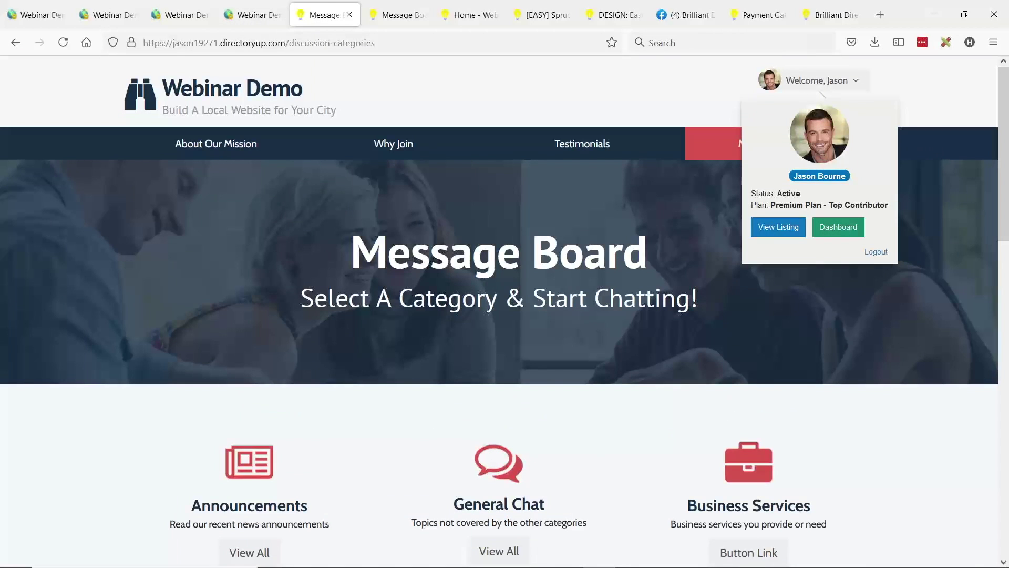
click(844, 234)
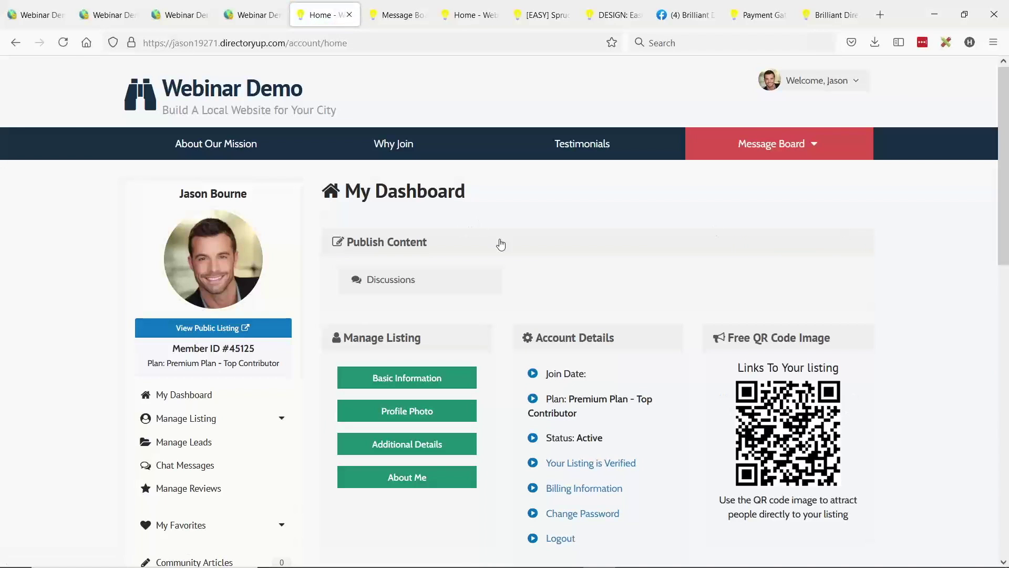
click(389, 280)
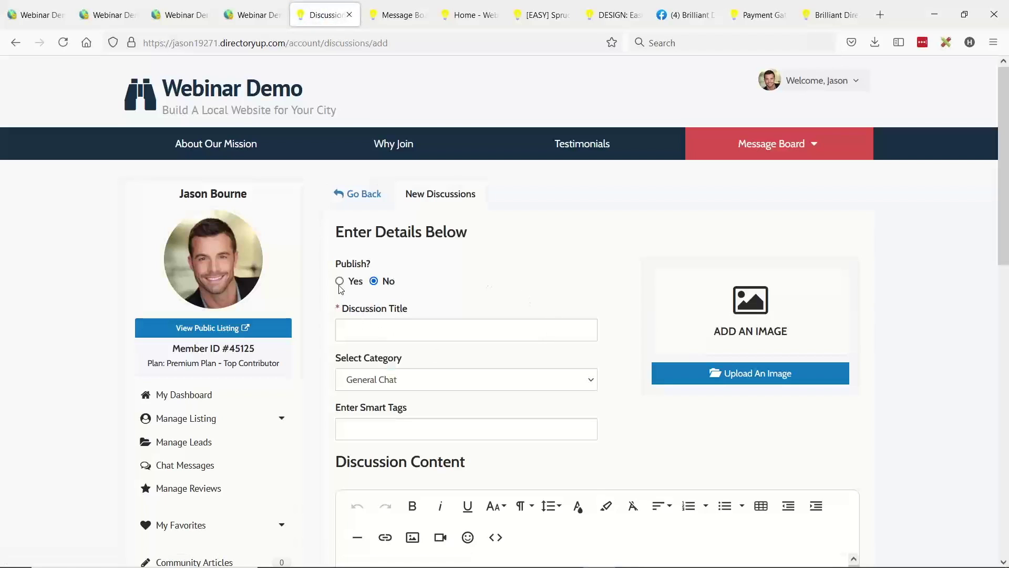
Step: Set Publish to Yes and title the discussion 'Is anyone else losing money on home apraisals'
click(339, 284)
click(404, 324)
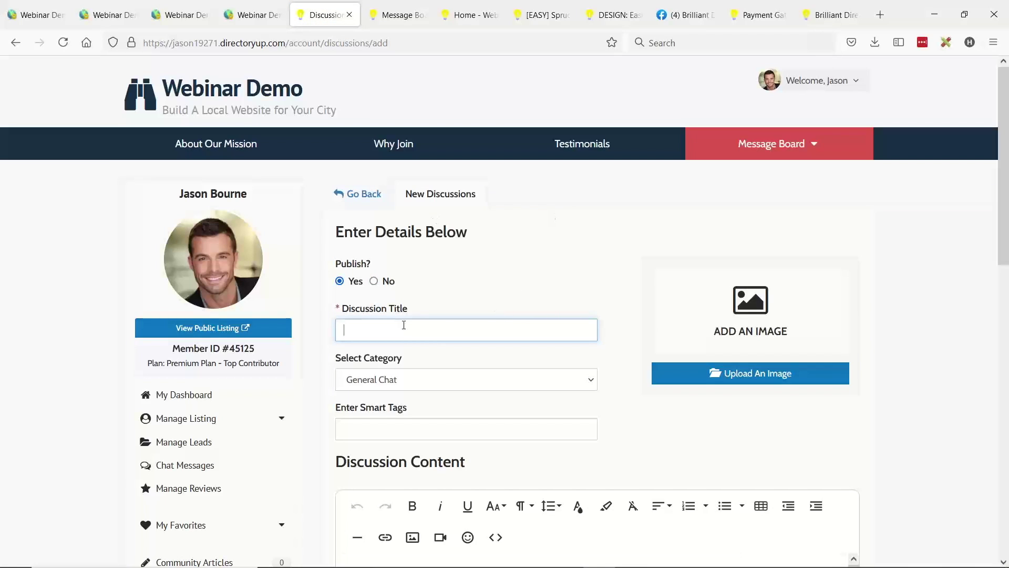
text(is anyone)
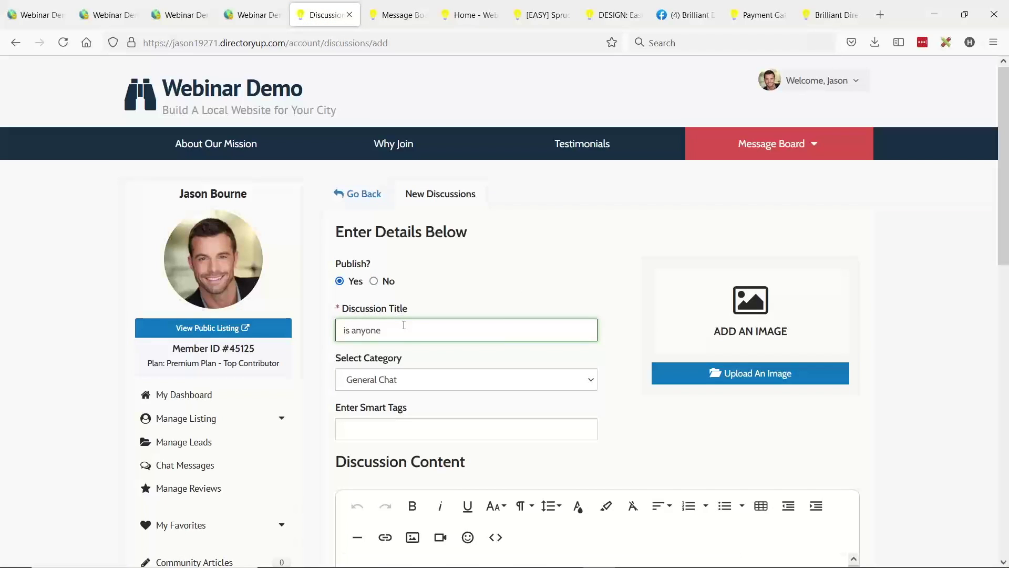
text( else losing money on home)
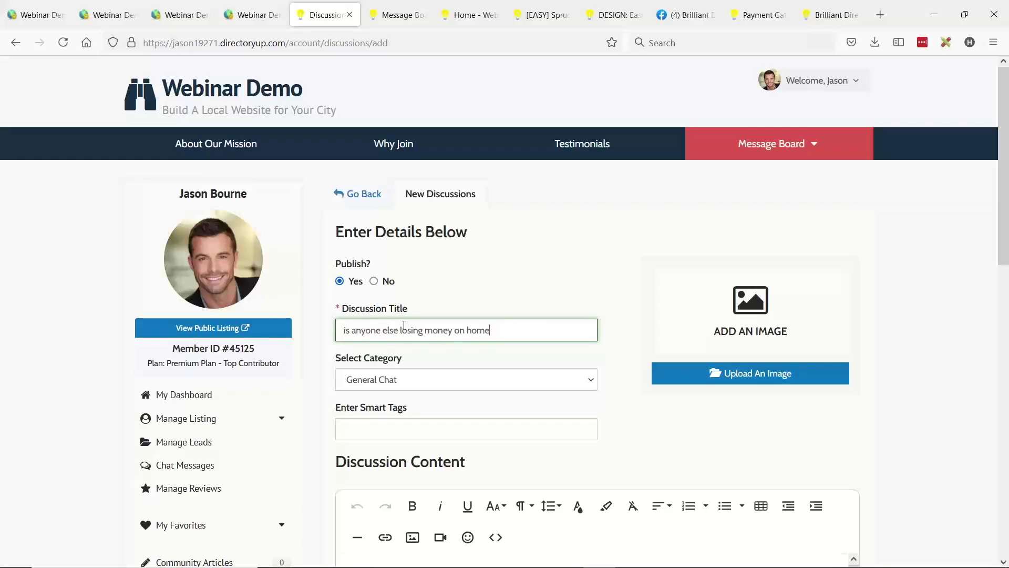
text( apraisals)
click(337, 330)
key(Delete)
text(I)
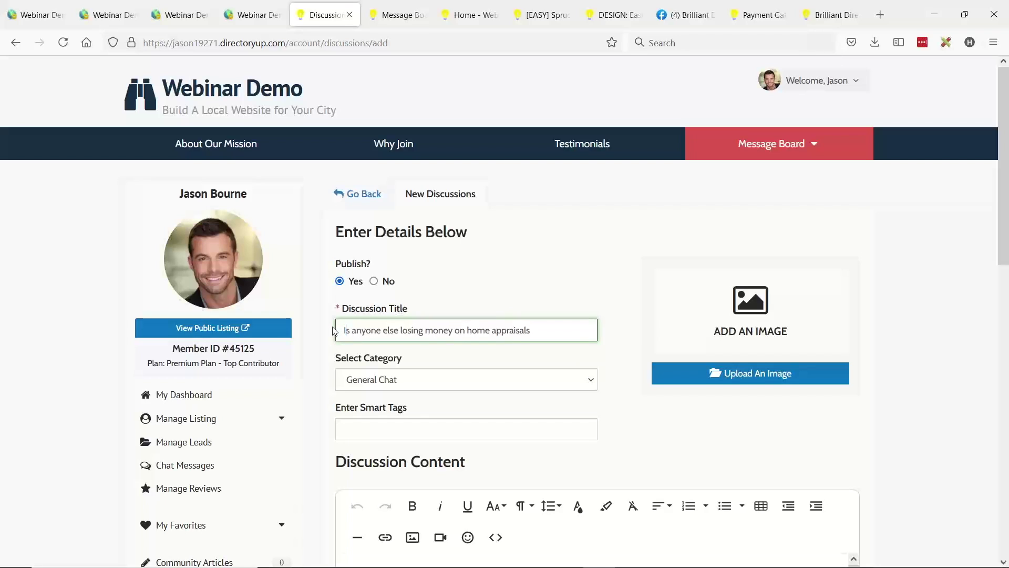
scroll(534, 237, down, 3)
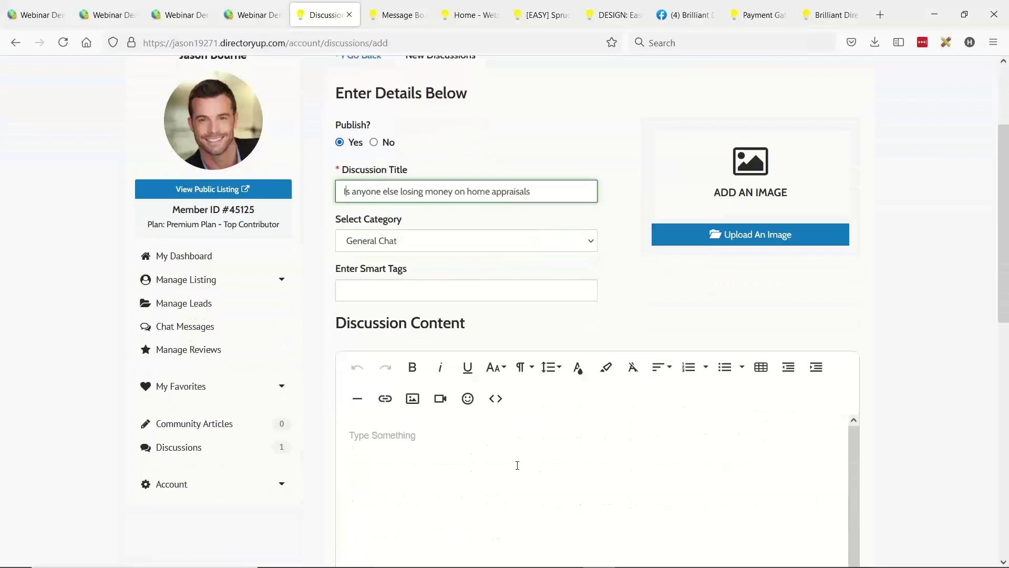
Step: Fill the discussion content with repeated copies of the title joined into one paragraph
triple_click(438, 191)
key(ctrl+c)
click(465, 443)
key(ctrl+v)
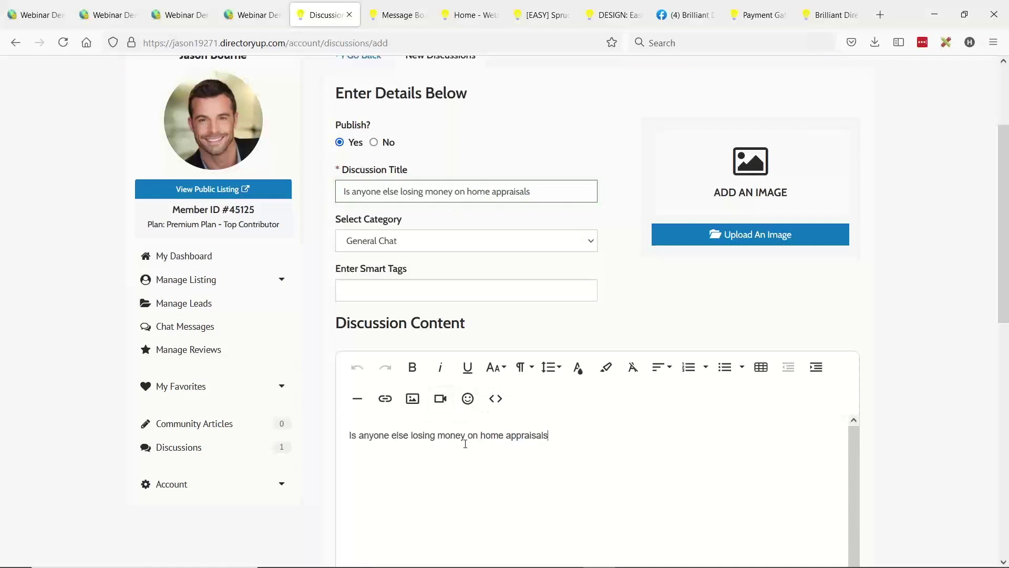
key(Return)
key(ctrl+v)
key(Return)
key(ctrl+v)
key(Return)
key(ctrl+v)
key(Return)
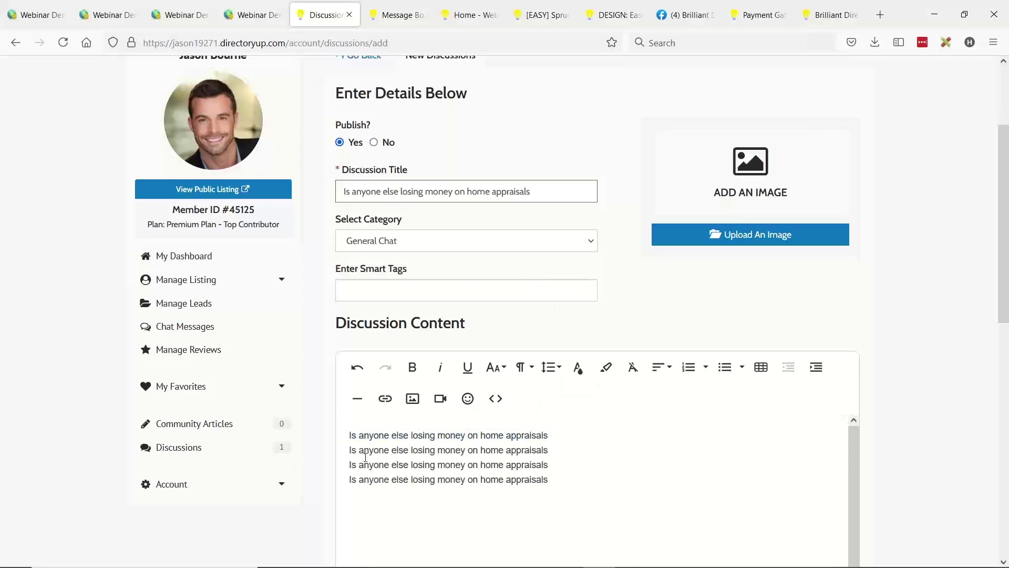
key(BackSpace)
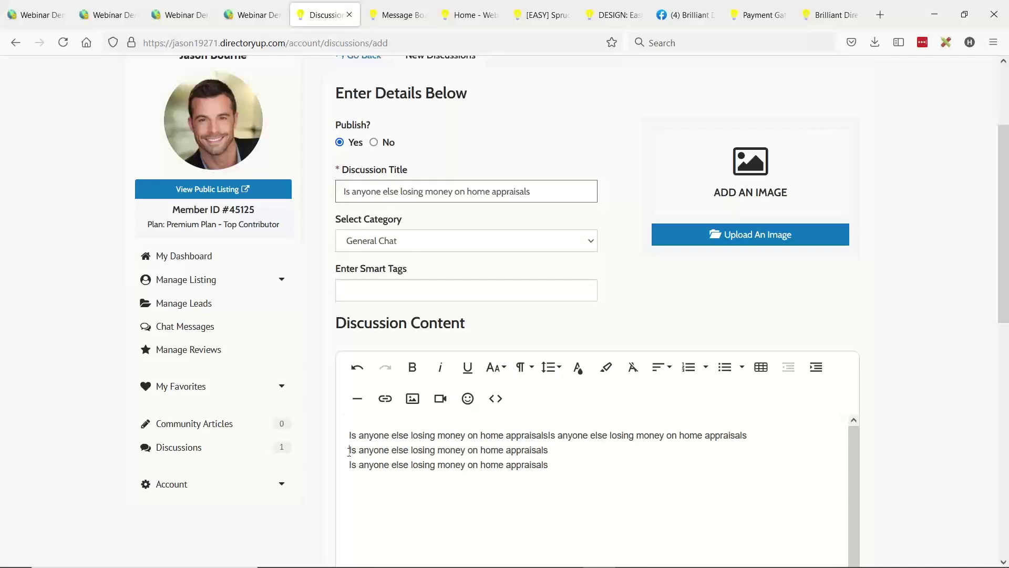
click(349, 450)
key(BackSpace)
click(350, 464)
key(BackSpace)
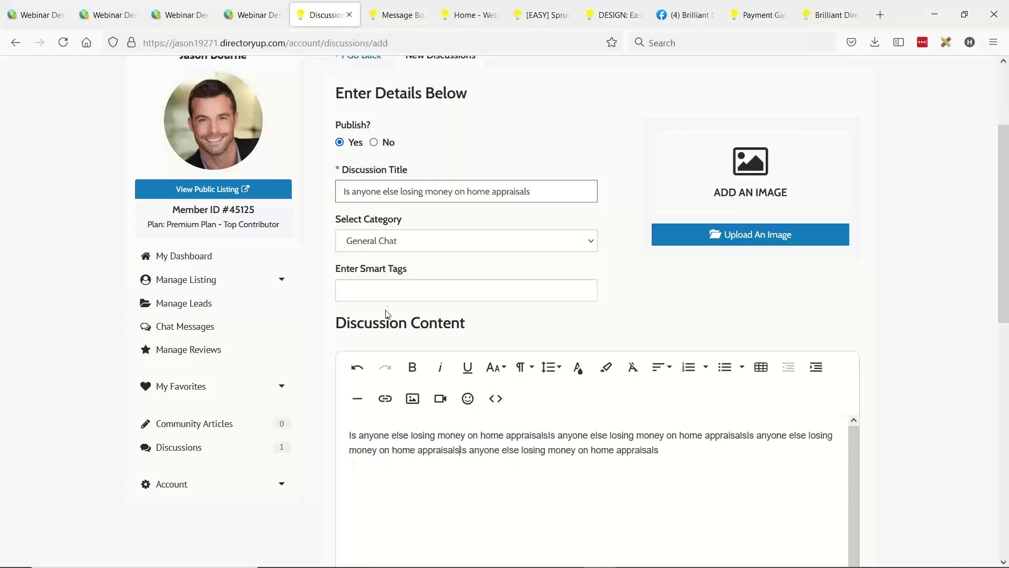
Step: Choose Business Services as the discussion category
click(427, 243)
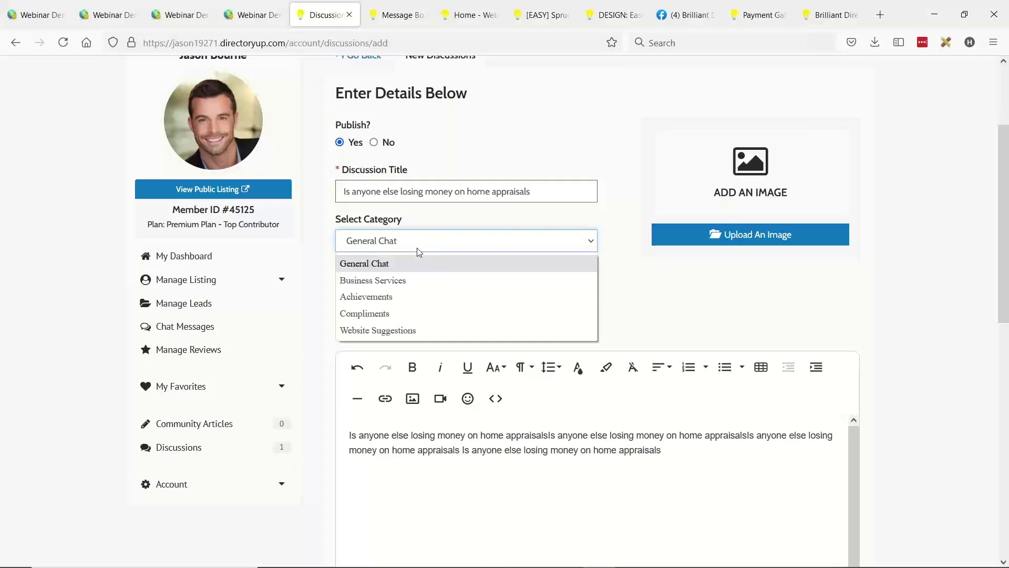
click(379, 283)
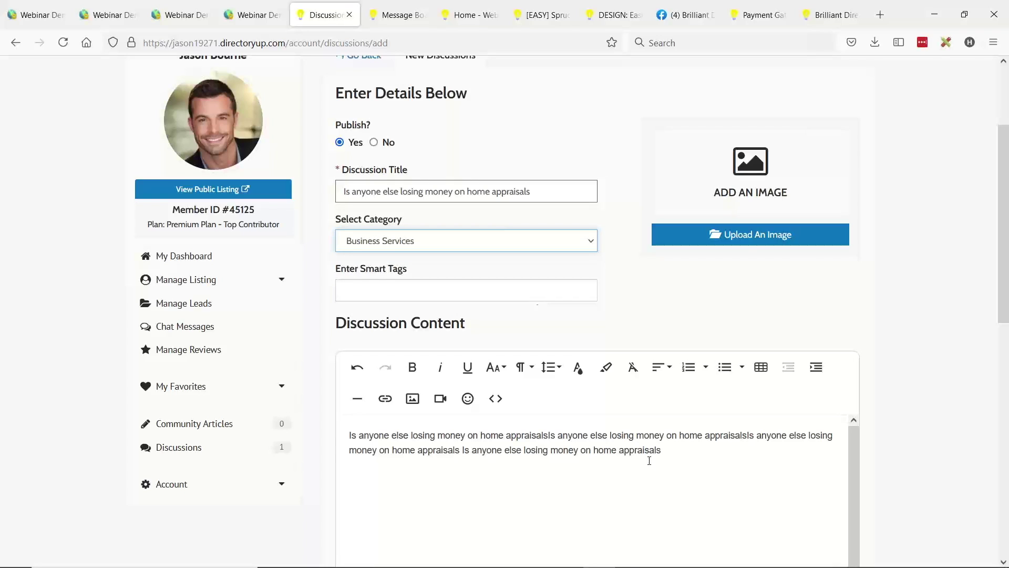
scroll(460, 361, down, 4)
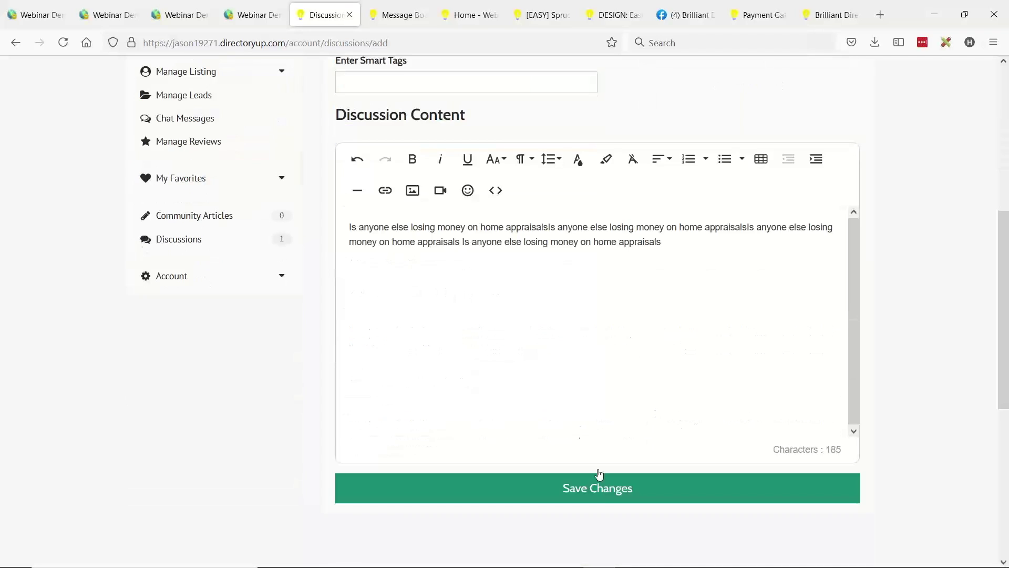
Step: Save the new discussion and post the comment 'please comment!' beneath it
click(599, 485)
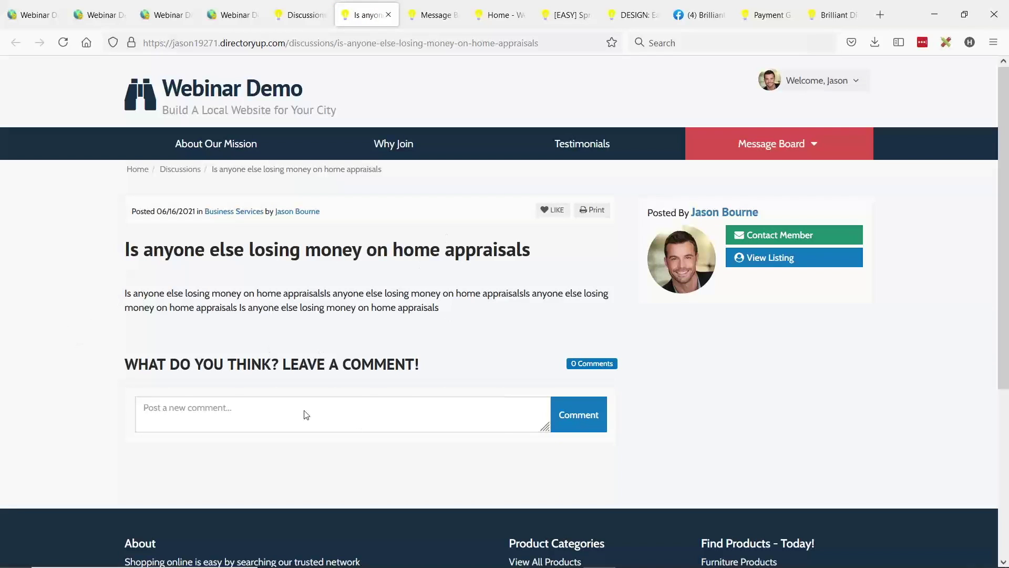
click(279, 414)
text(p)
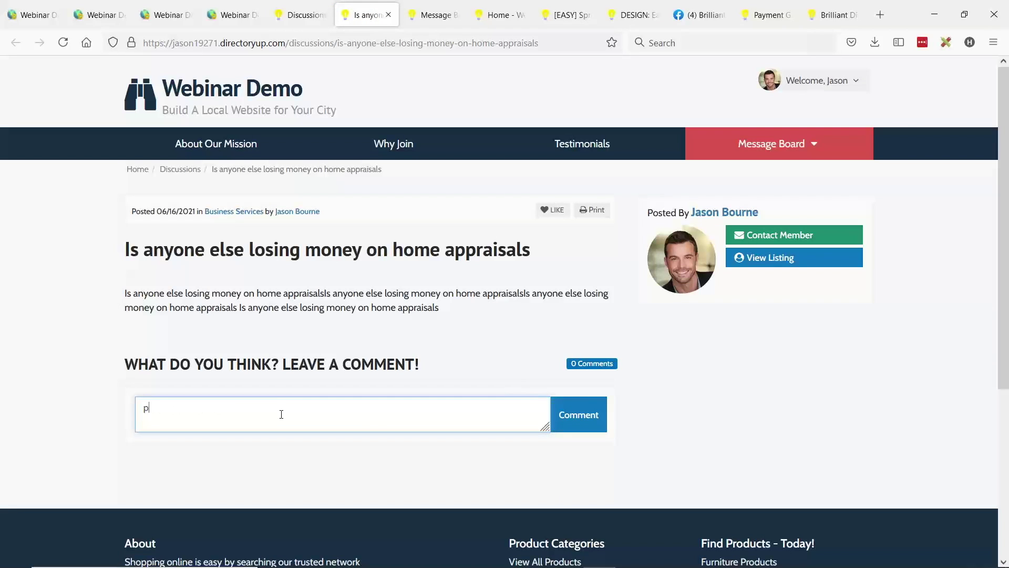
text(lease comment!)
key(ctrl+a)
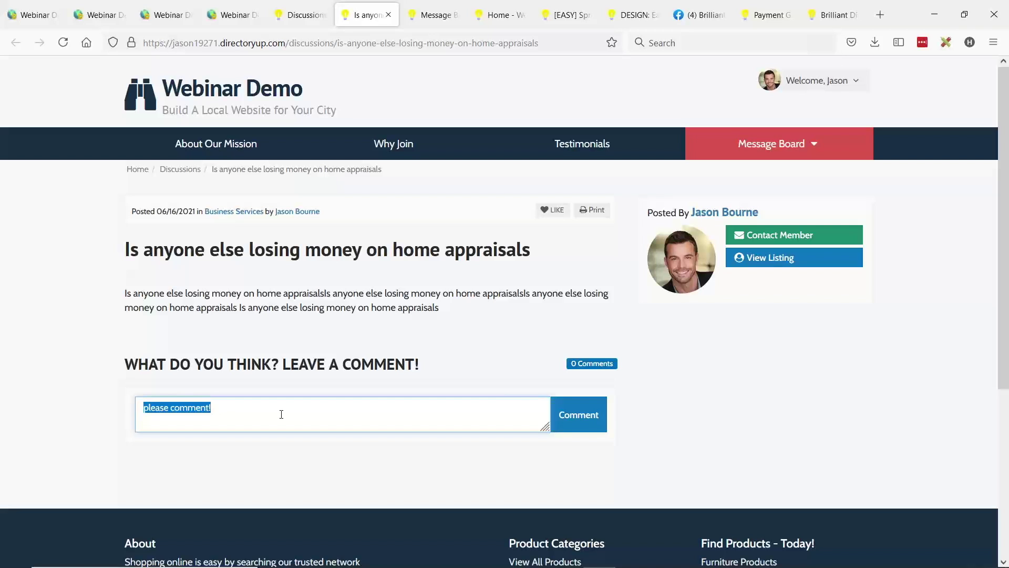
click(580, 434)
scroll(563, 401, down, 5)
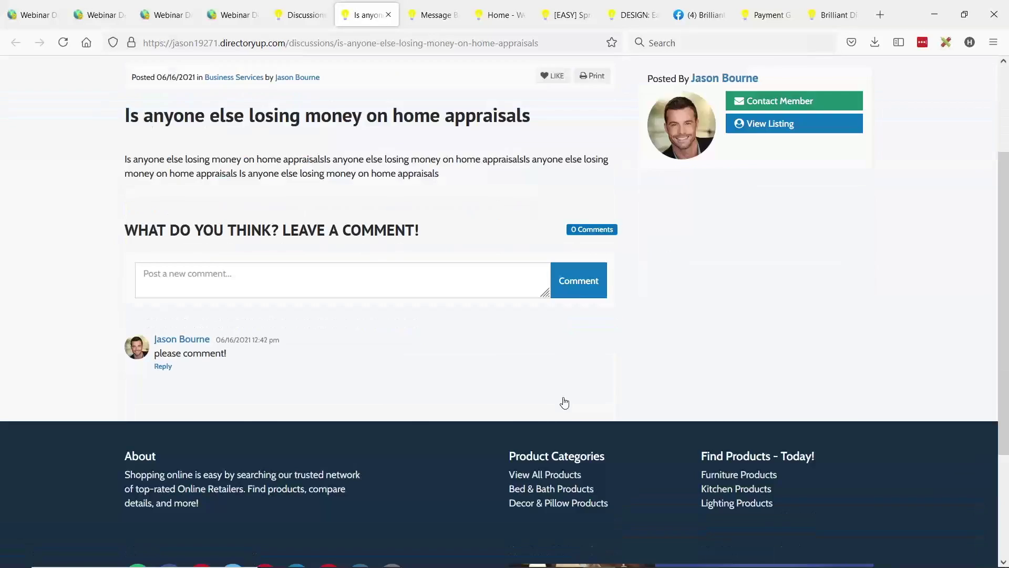
scroll(389, 337, up, 1)
scroll(377, 305, up, 4)
mouse_move(738, 153)
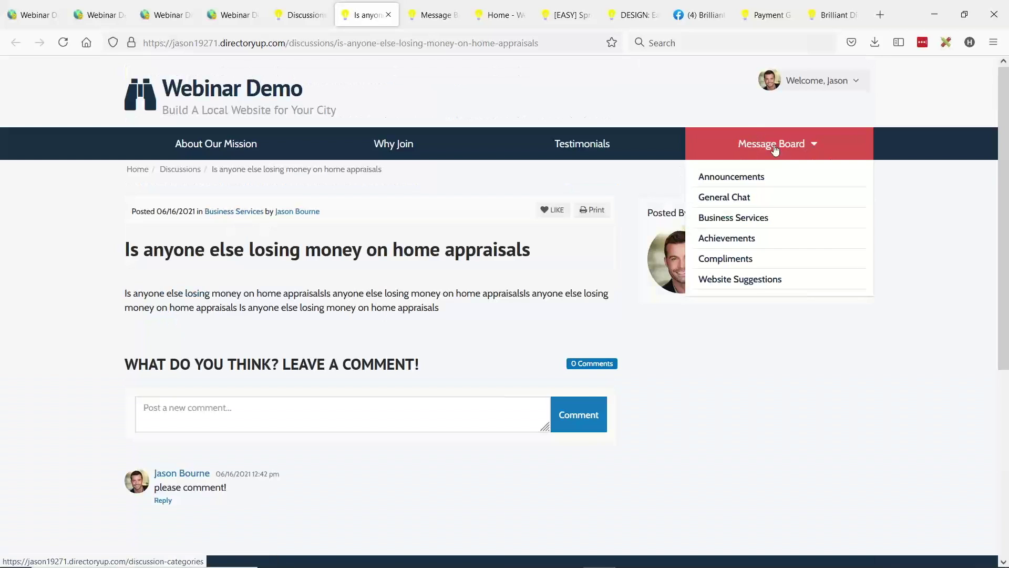
Step: Return to the Message Board landing page and scroll down through the categories
click(773, 143)
scroll(683, 173, down, 2)
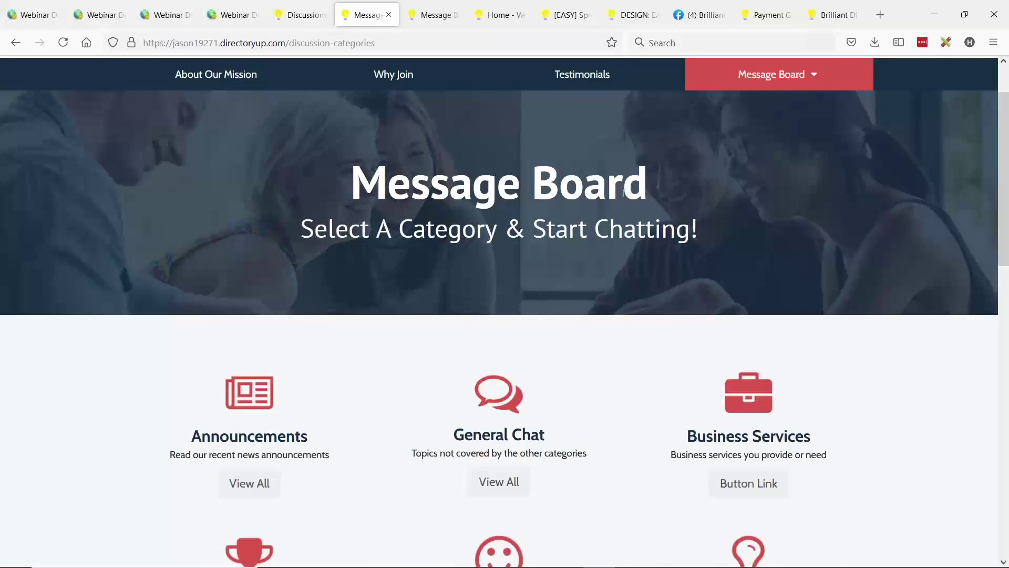
scroll(804, 178, down, 3)
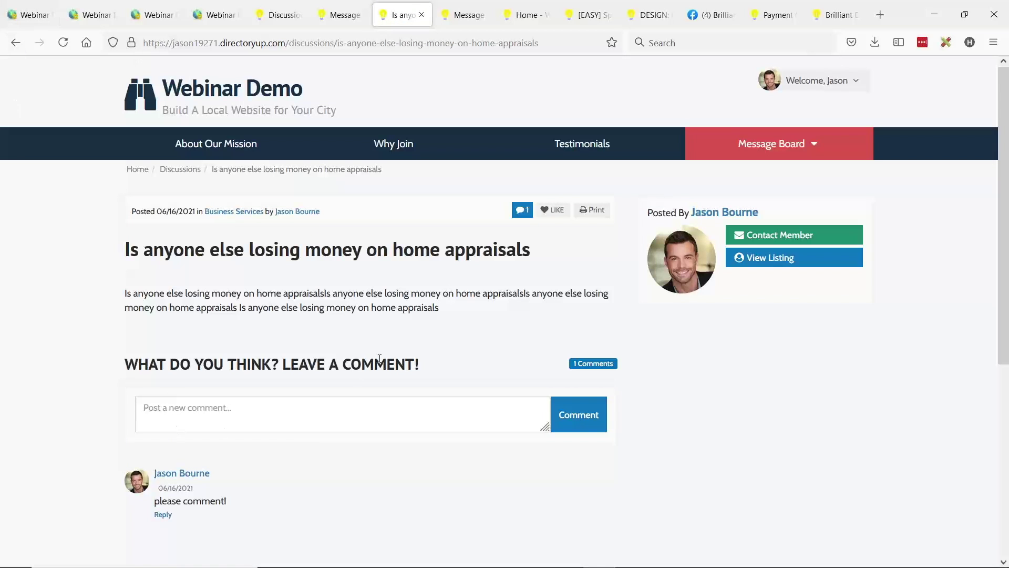
Step: Go back from the Discussions settings to the Post Types list and highlight the Discussions and Announcements rows
click(213, 16)
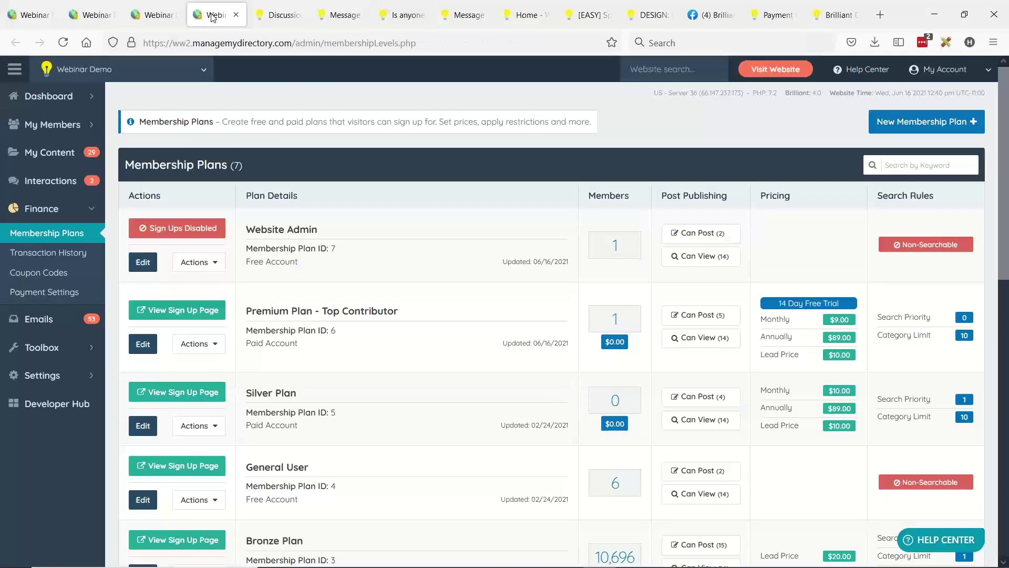
click(166, 16)
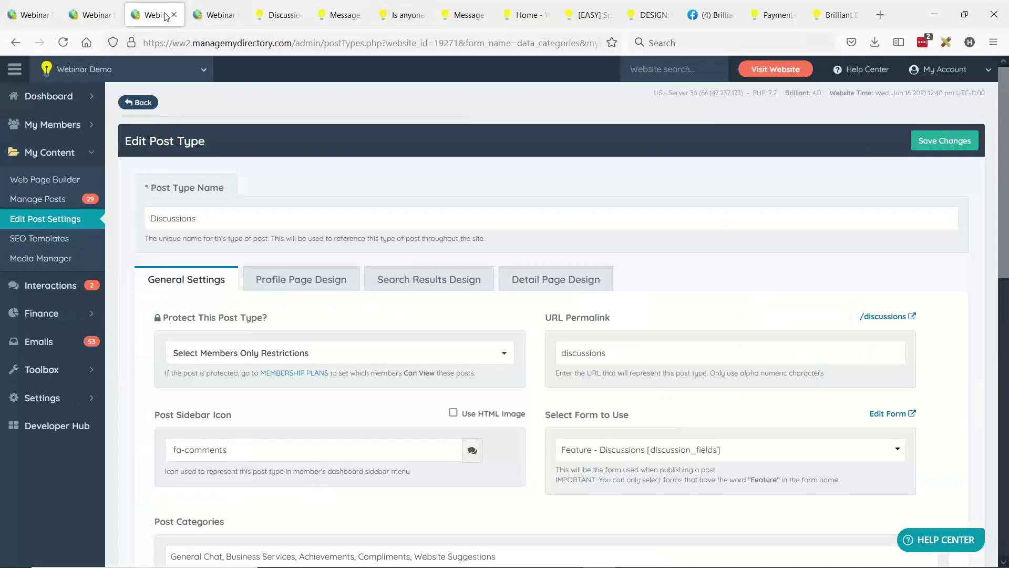
click(138, 103)
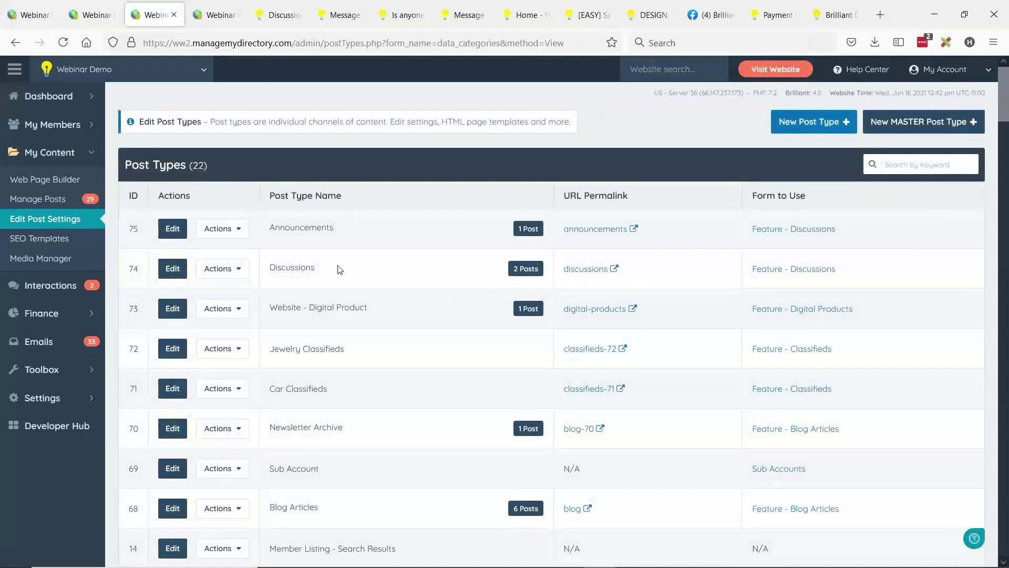
drag(287, 270, 864, 283)
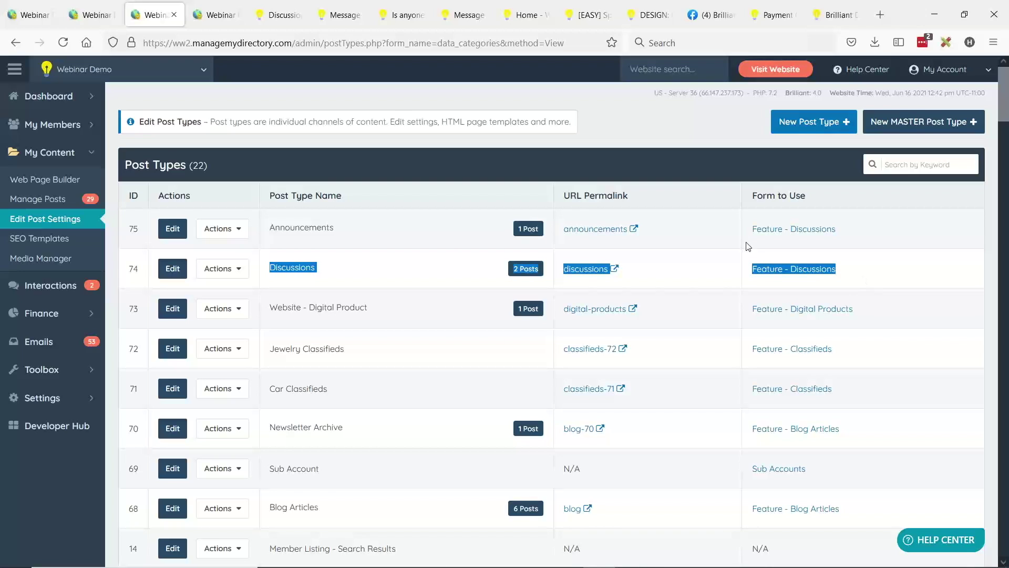
click(293, 251)
drag(271, 227, 367, 234)
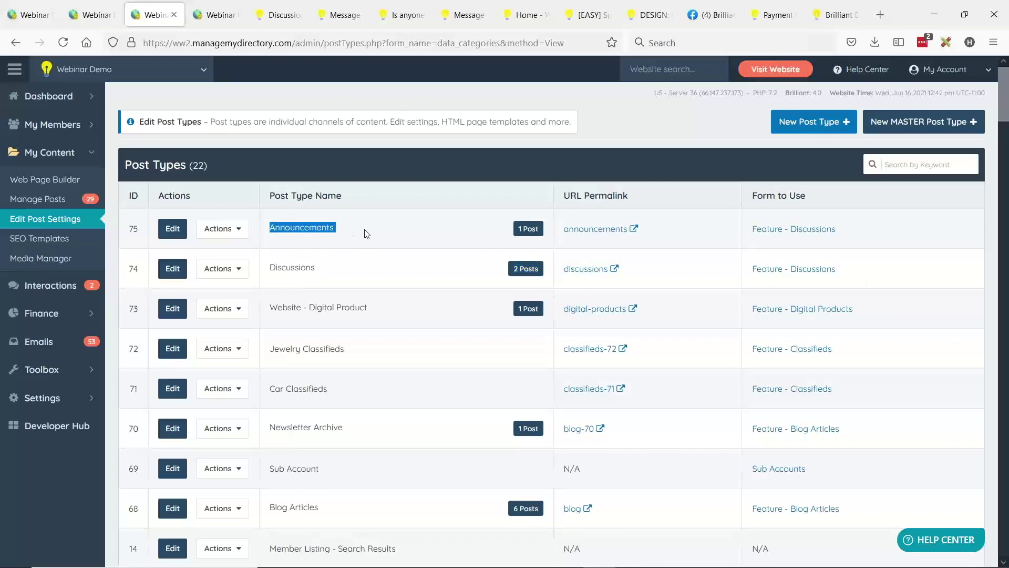
click(366, 234)
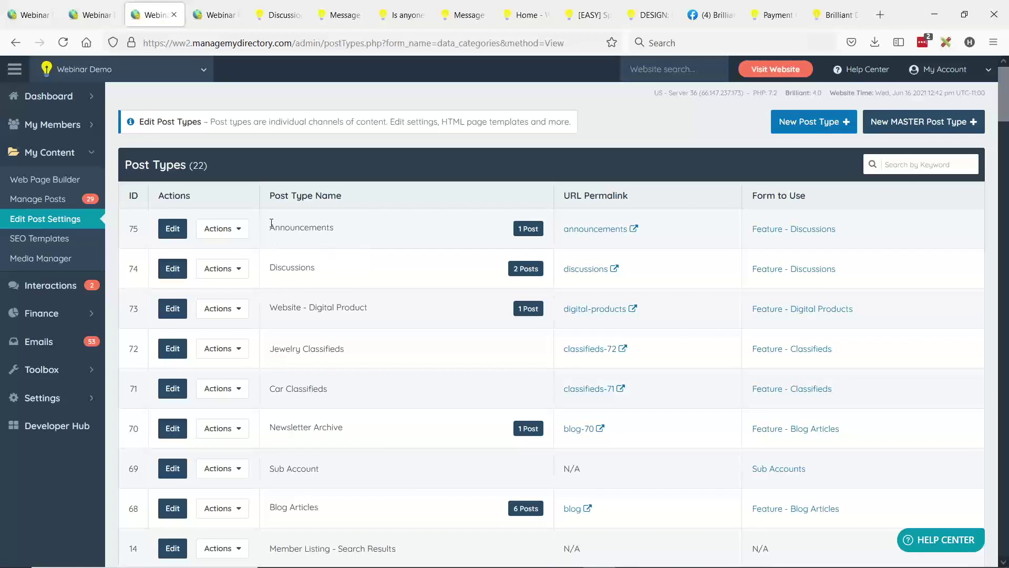
Step: Open the membership plans list and locate the Website Admin plan
mouse_move(82, 320)
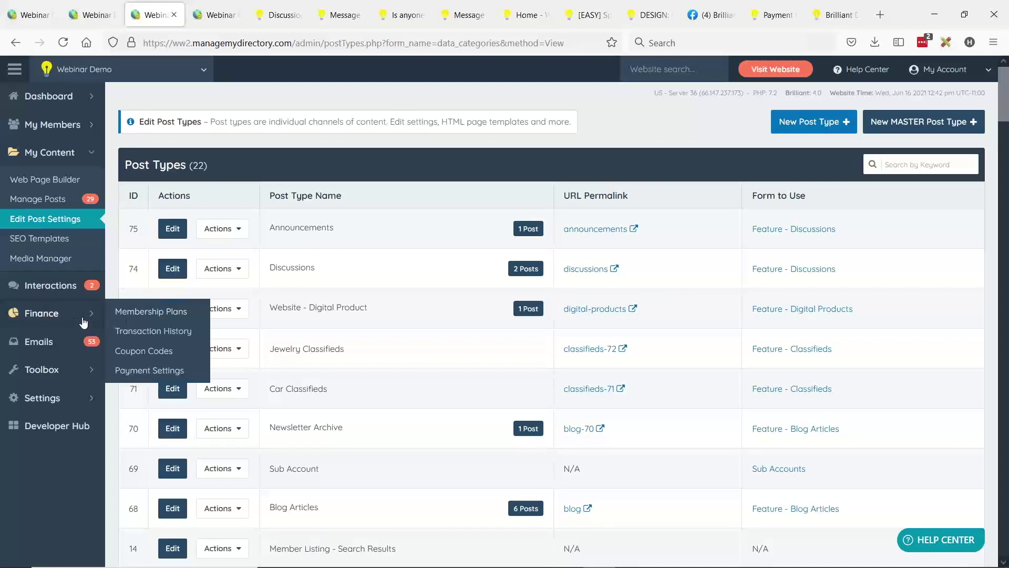
click(156, 314)
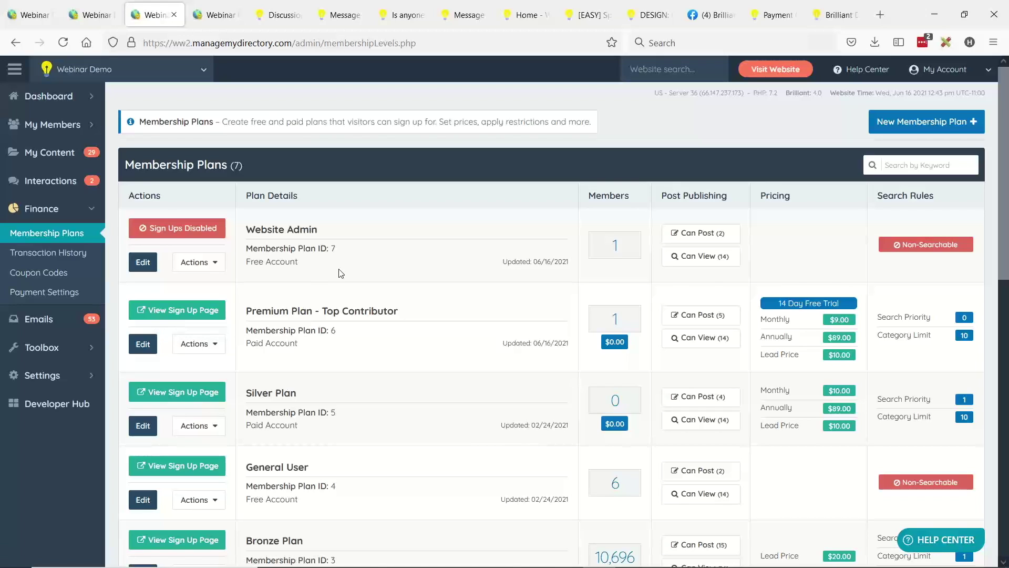
drag(262, 232, 336, 236)
click(297, 232)
Step: Confirm Website Admin can post Discussions and Announcements, then open its member's dashboard
mouse_move(720, 232)
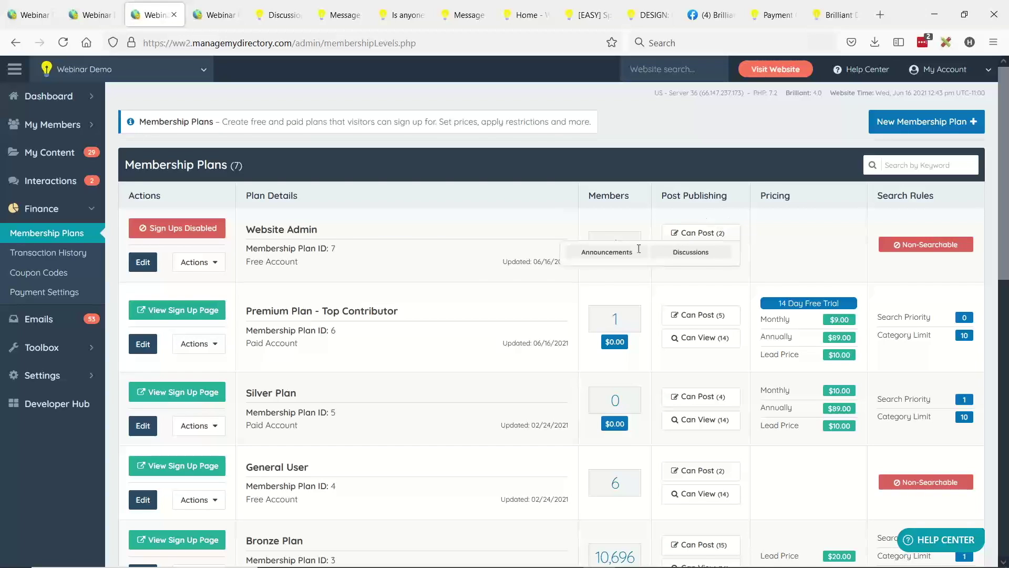
drag(582, 251, 710, 253)
drag(585, 252, 639, 256)
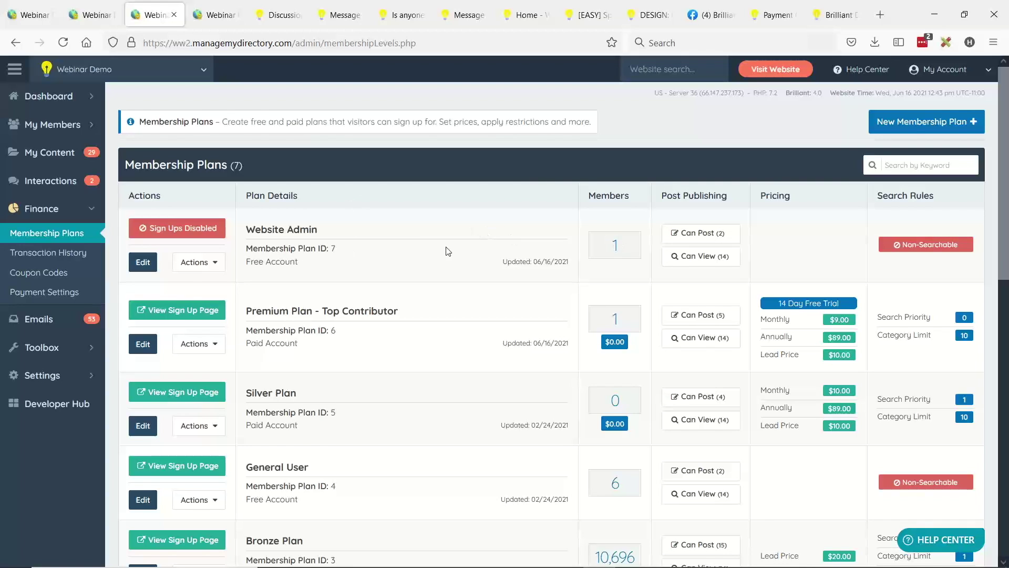
click(616, 245)
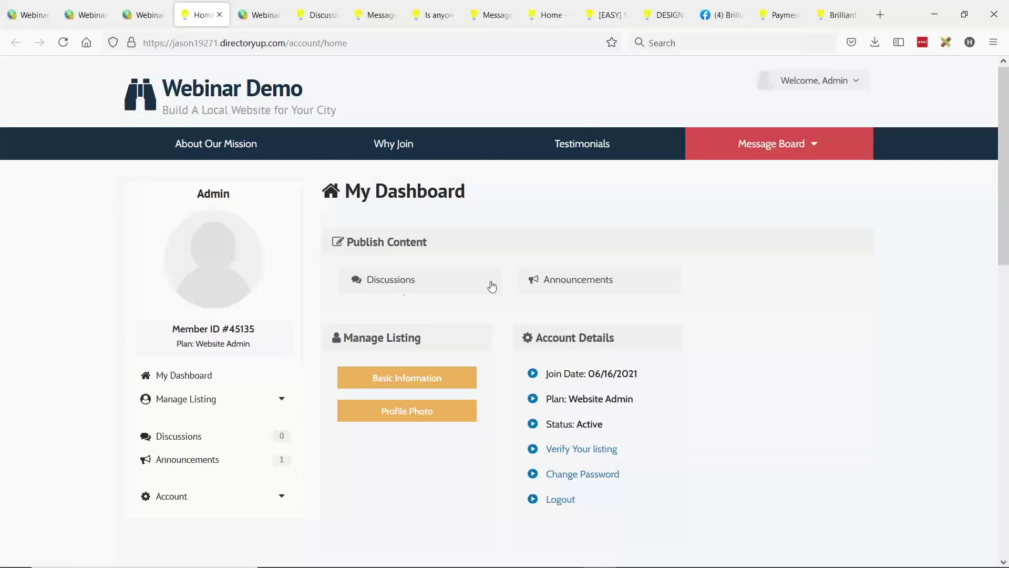
Step: Start a new announcement titled 'Holiday Party in July' in the Announcement category
click(593, 284)
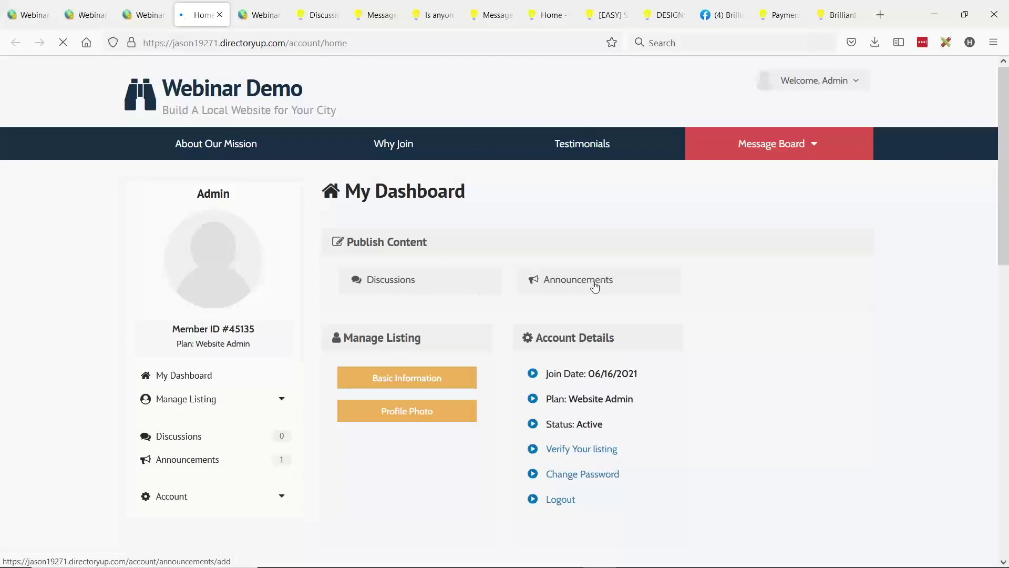
click(382, 331)
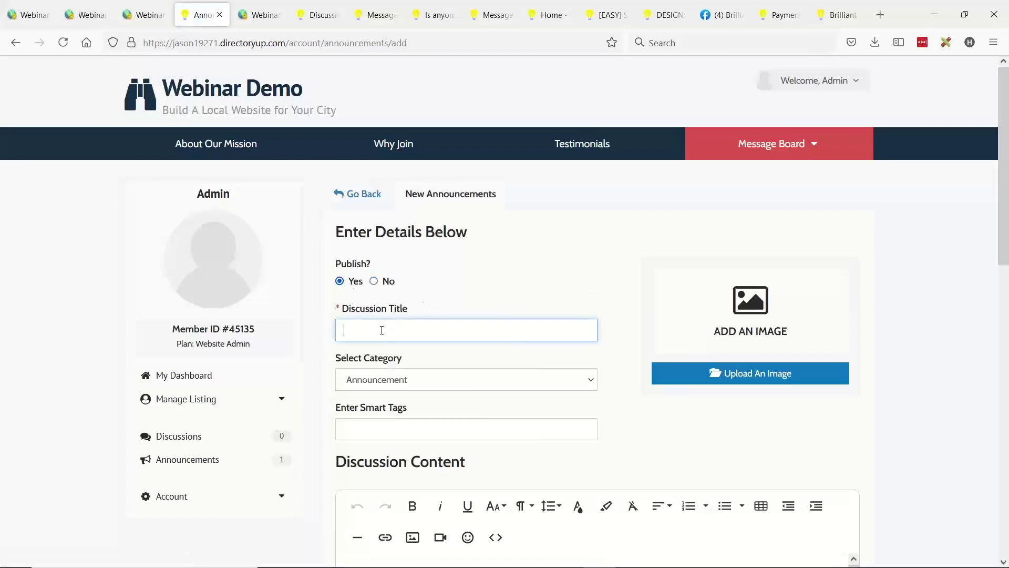
text(Hliday Party in July)
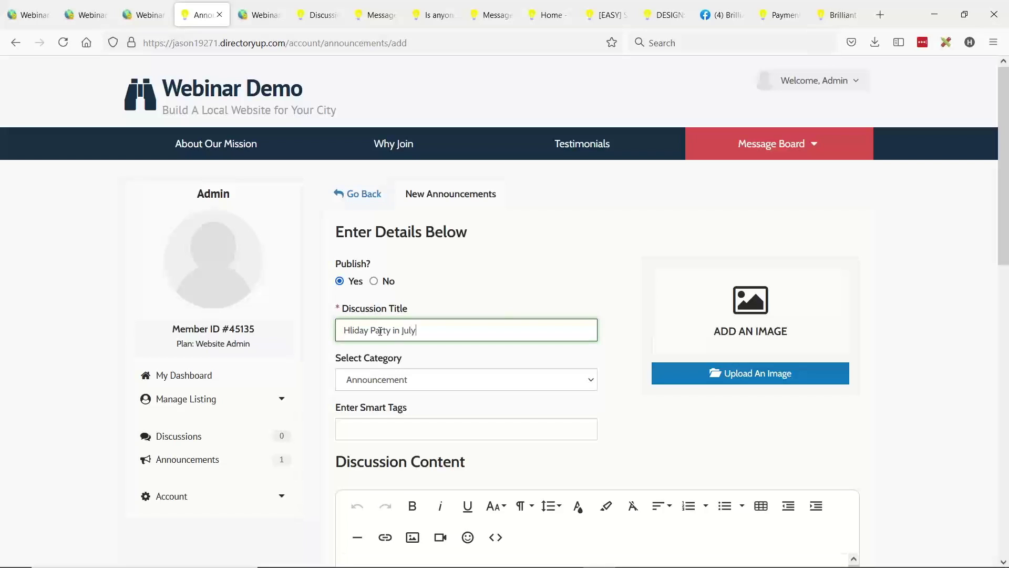
text(o)
scroll(380, 331, down, 3)
click(379, 244)
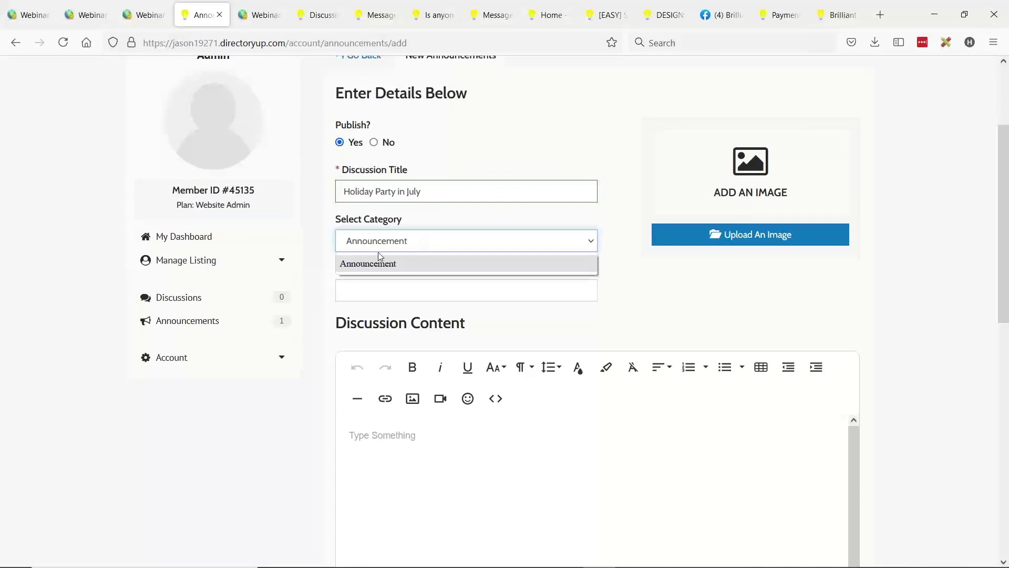
click(393, 269)
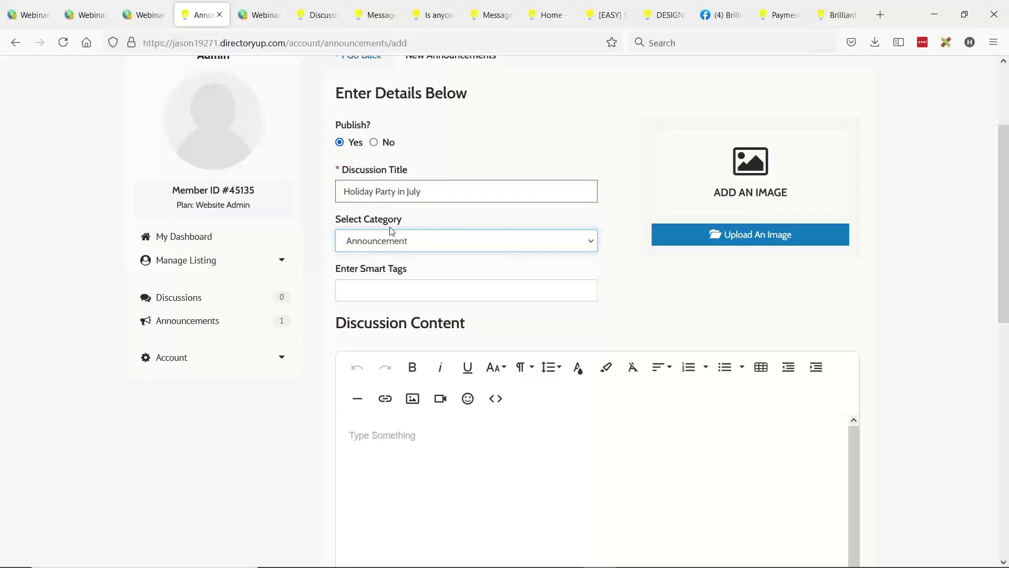
scroll(456, 311, up, 3)
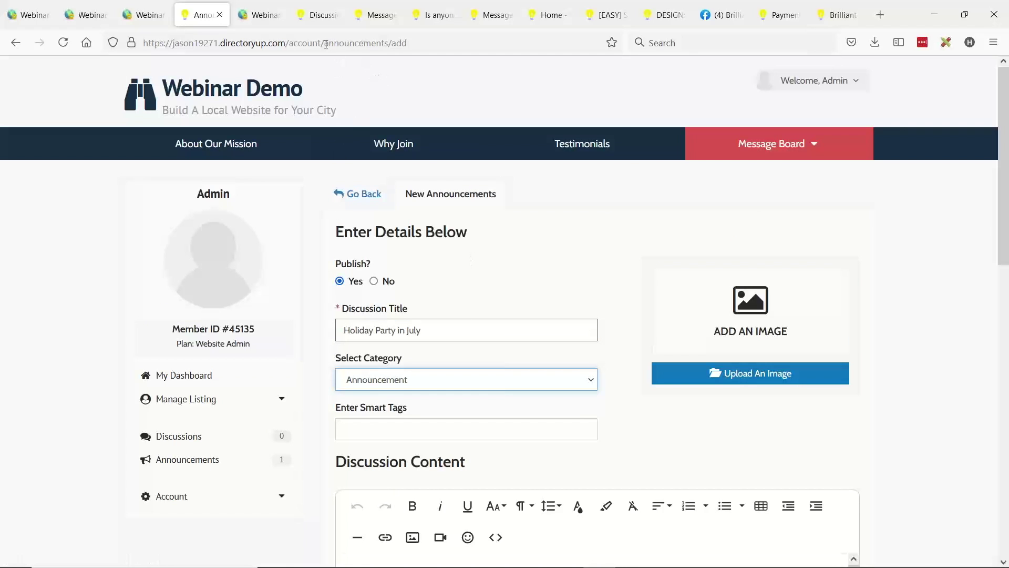
Step: Compare the announcements and discussions edit page addresses in the two tabs
drag(326, 44, 391, 41)
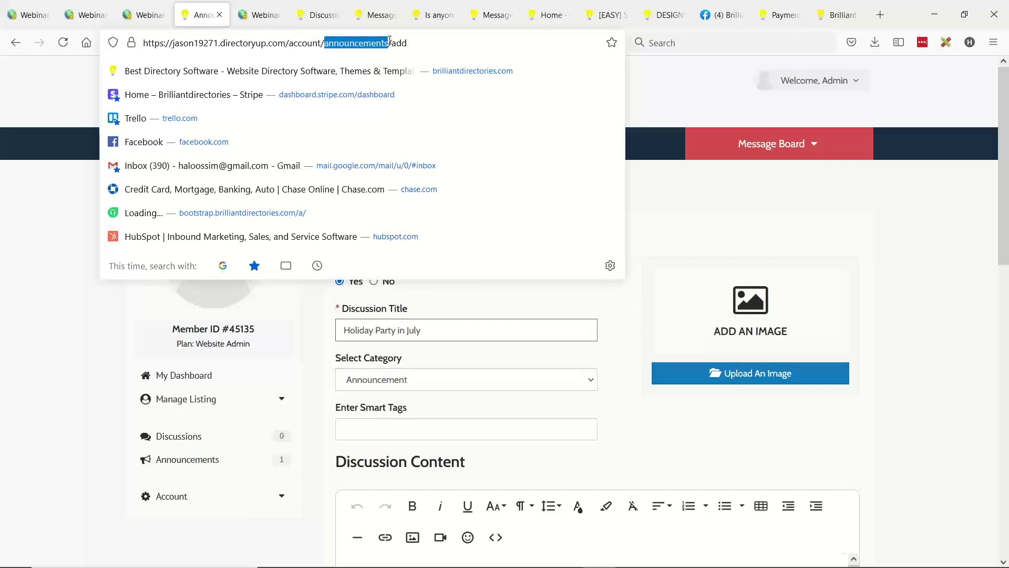
key(ctrl+Tab)
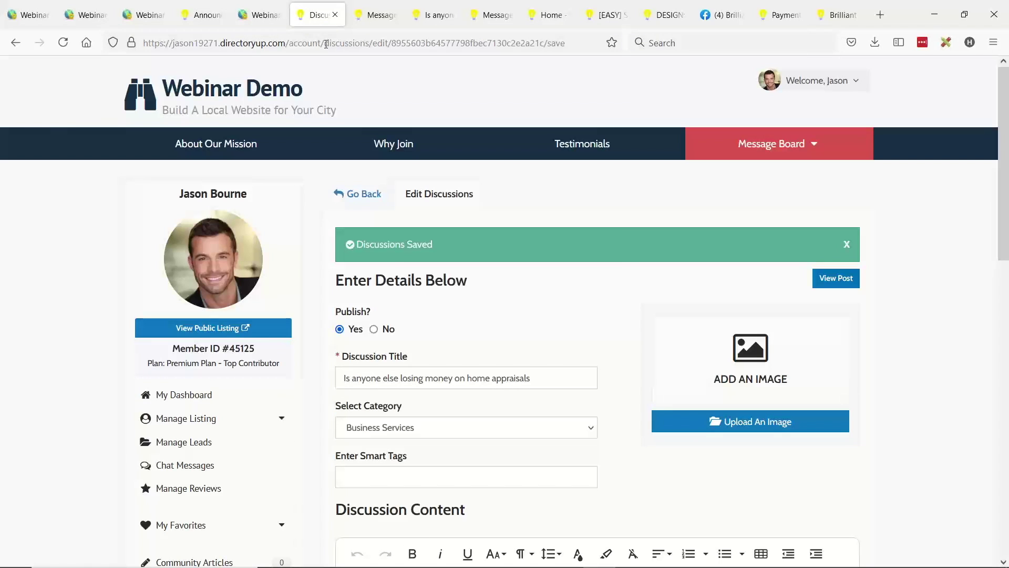
drag(326, 44, 370, 43)
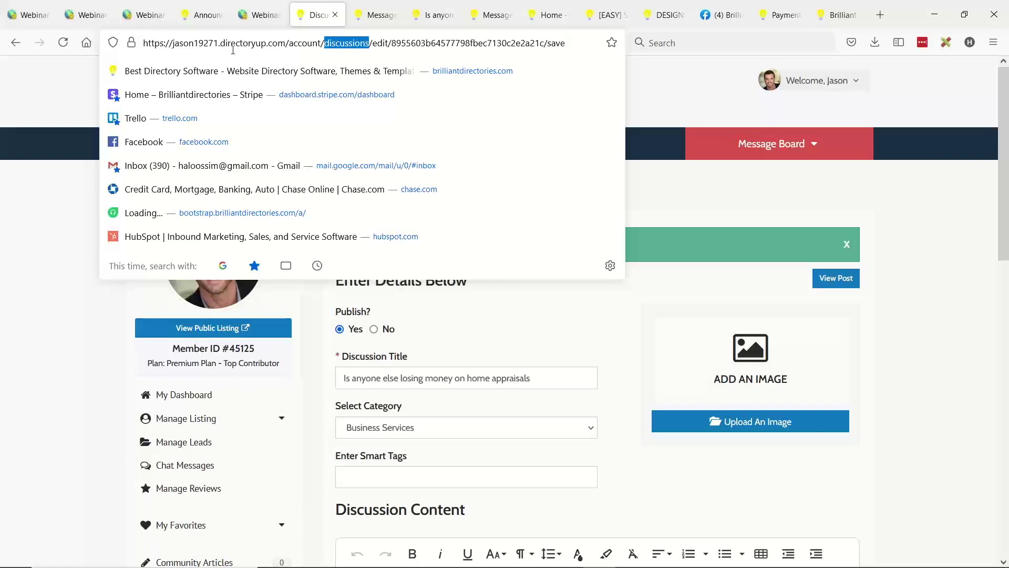
click(209, 23)
Step: Paste the title into the content several times and save the announcement
scroll(447, 288, down, 2)
drag(428, 254, 317, 264)
key(ctrl+c)
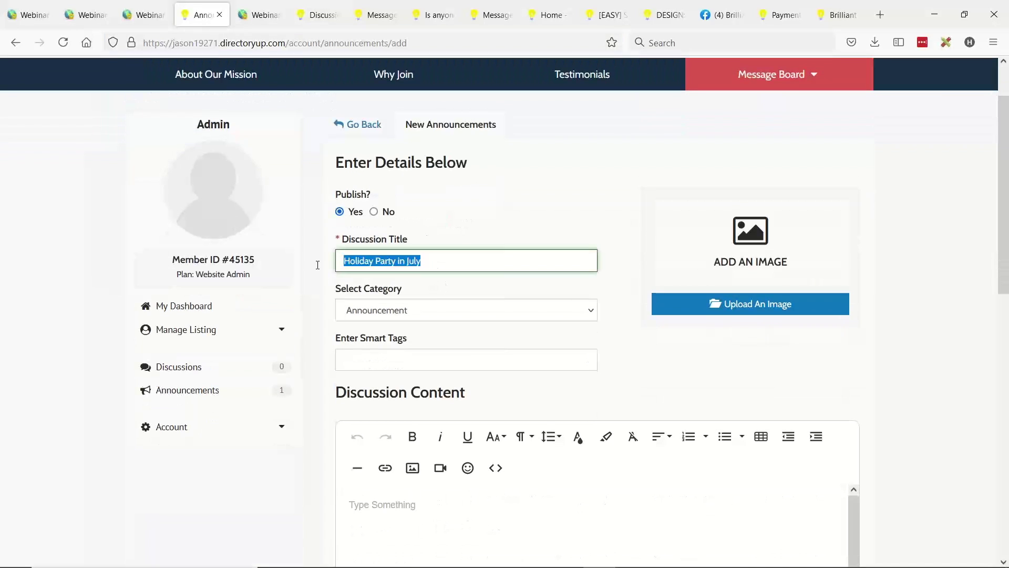
click(421, 519)
key(ctrl+v)
key(ctrl+v)
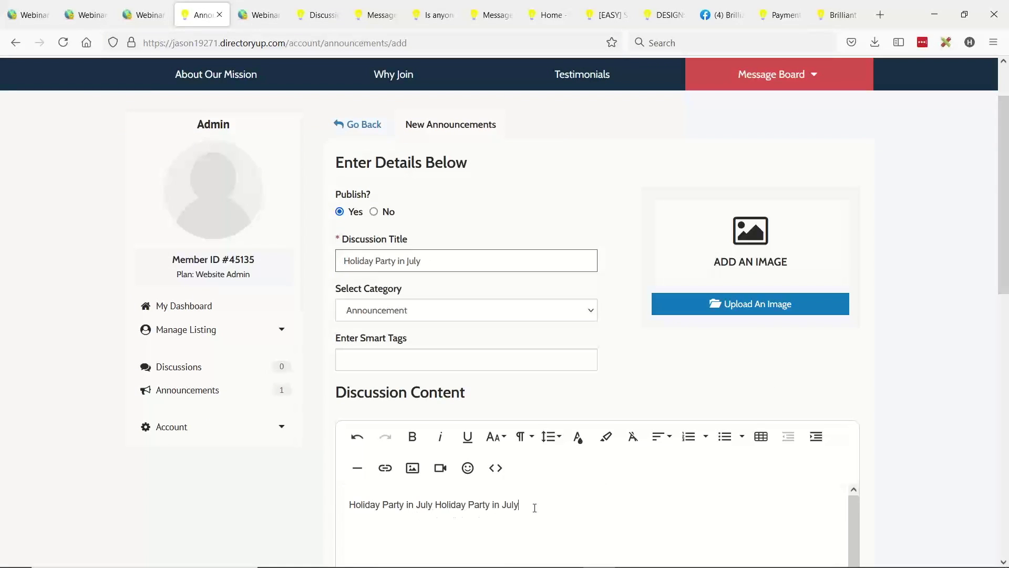
key(ctrl+v)
key(ctrl+v)
key(ctrl+v)
key(ctrl+v)
scroll(534, 507, down, 8)
click(585, 431)
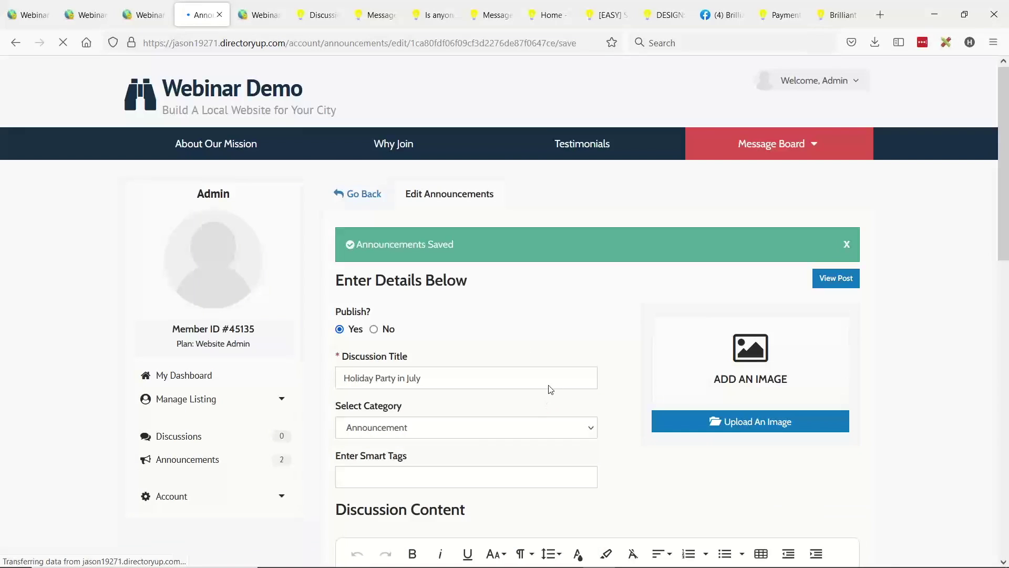
Step: From the Message Board page, open the Holiday Party in July announcement and show the category links
click(765, 149)
scroll(478, 241, down, 3)
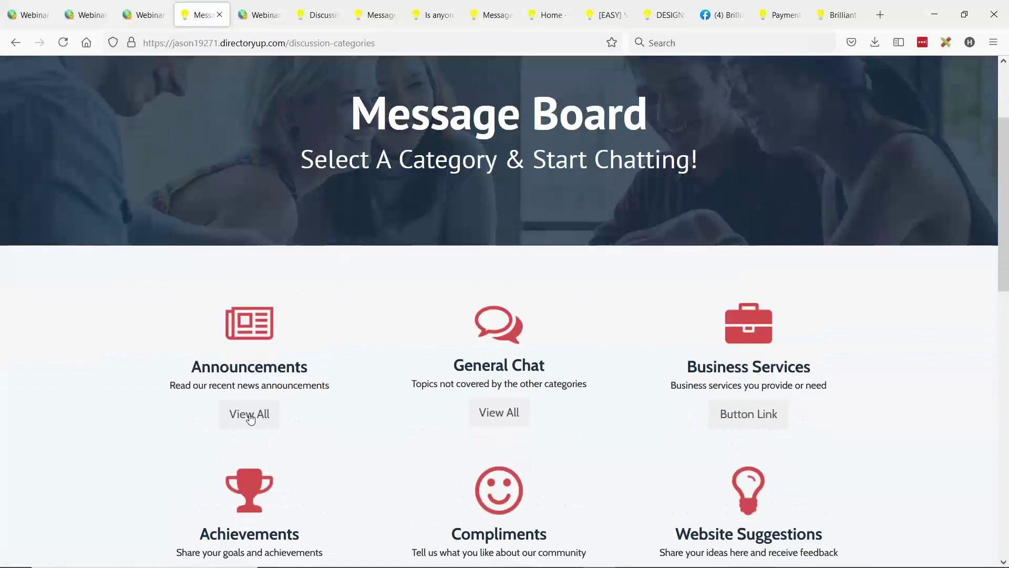
scroll(590, 365, down, 2)
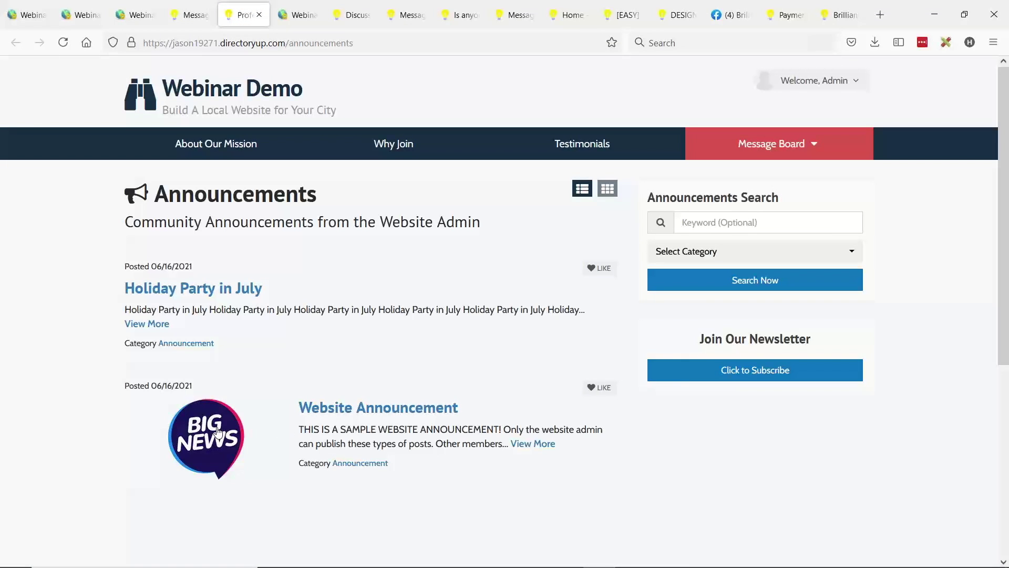
drag(110, 293, 234, 288)
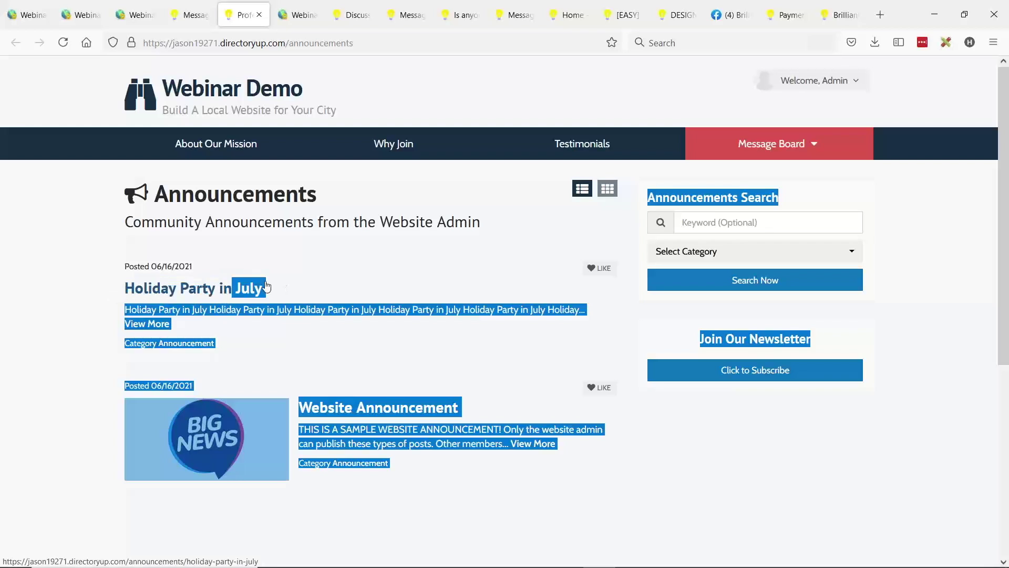
click(176, 287)
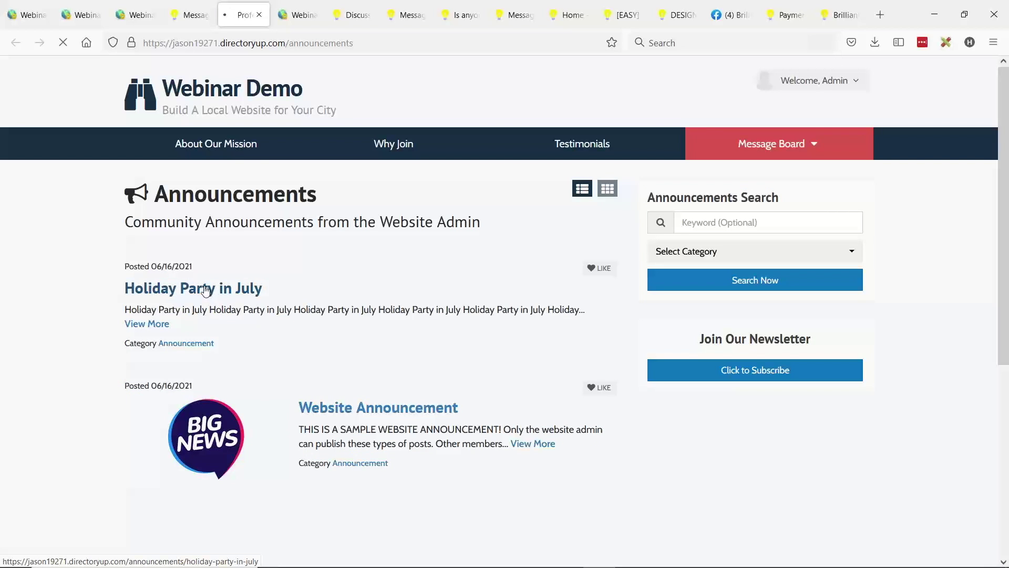
drag(289, 44, 336, 43)
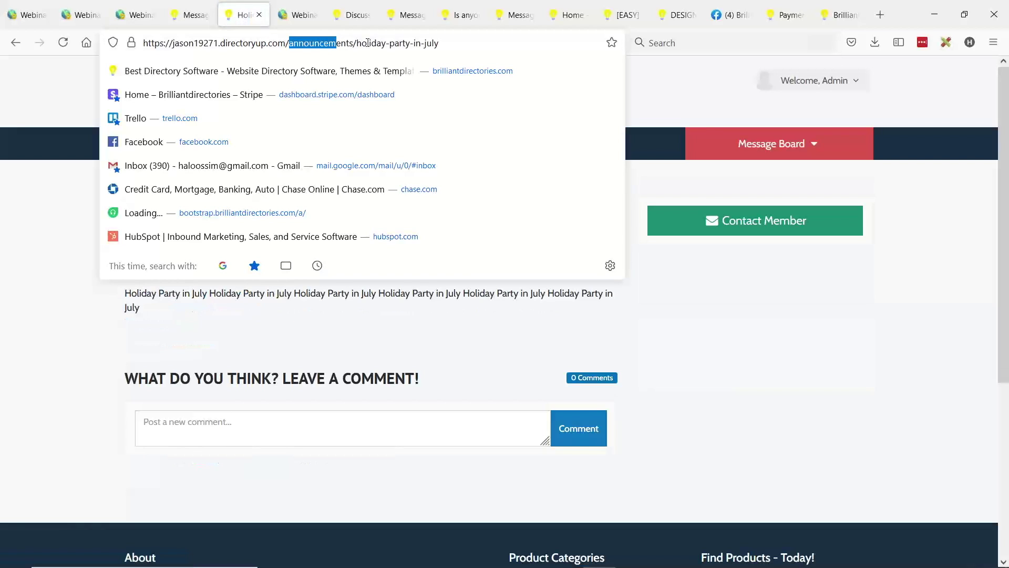
click(72, 293)
mouse_move(829, 143)
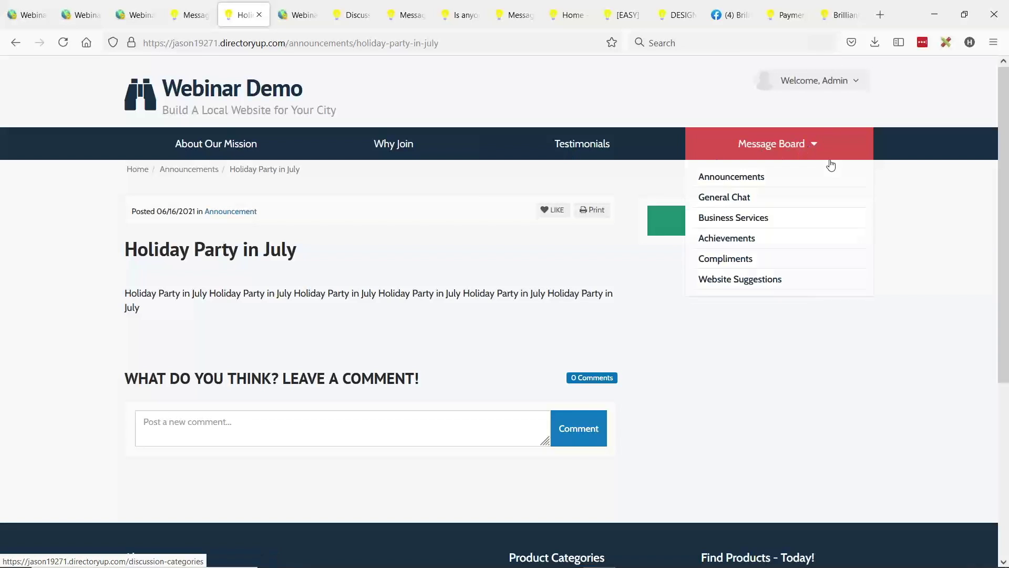
Step: Open the Message Board page and scroll through its six discussion categories
click(758, 151)
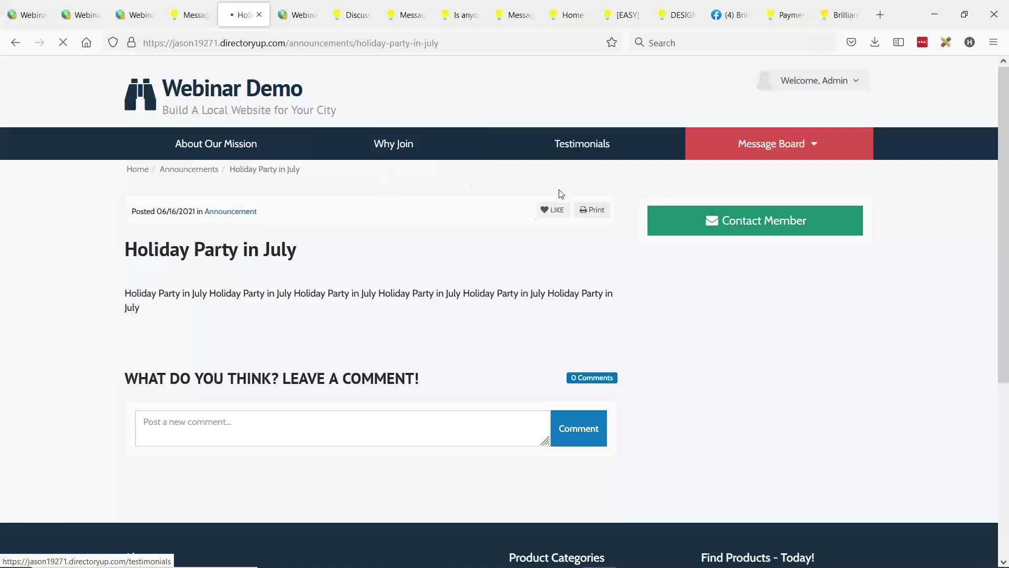
scroll(342, 233, down, 2)
scroll(343, 233, down, 2)
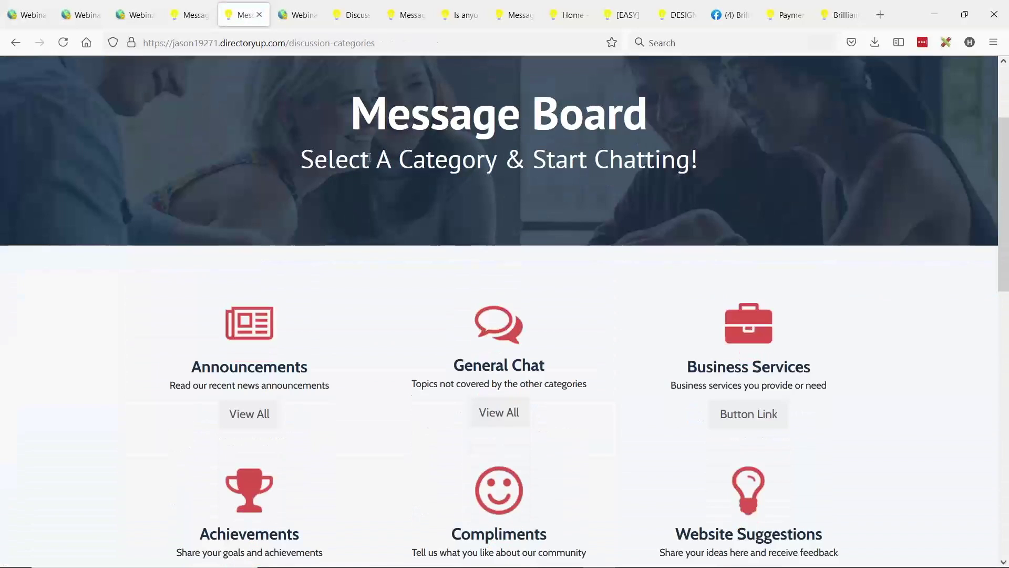
drag(327, 151, 609, 155)
scroll(591, 235, up, 3)
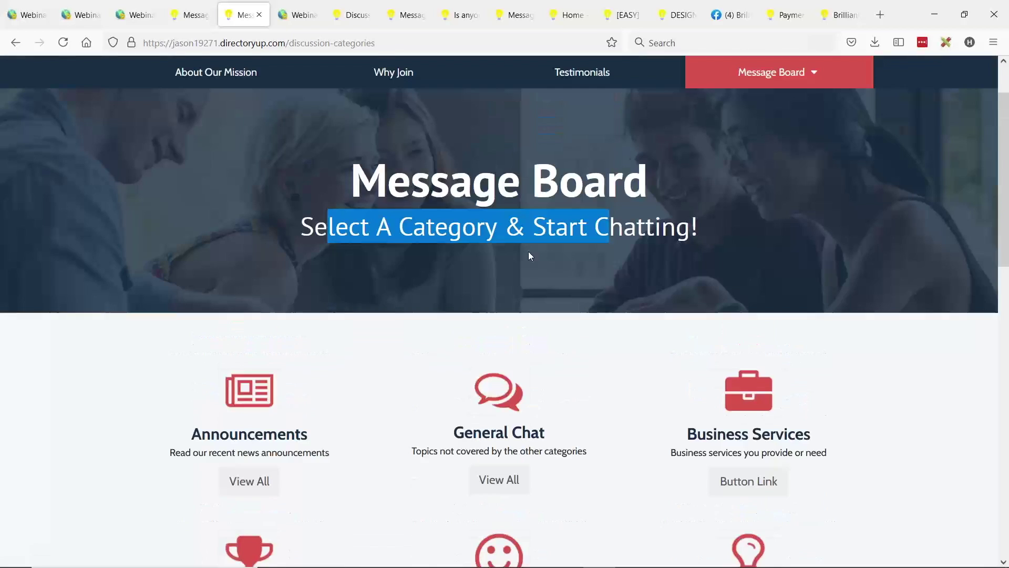
click(414, 269)
scroll(518, 259, down, 4)
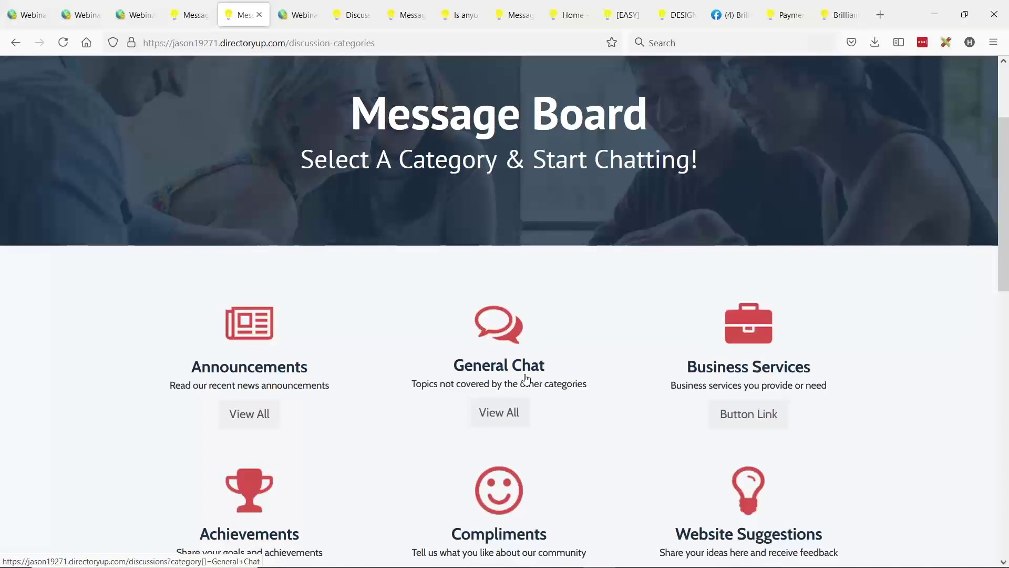
scroll(689, 339, down, 3)
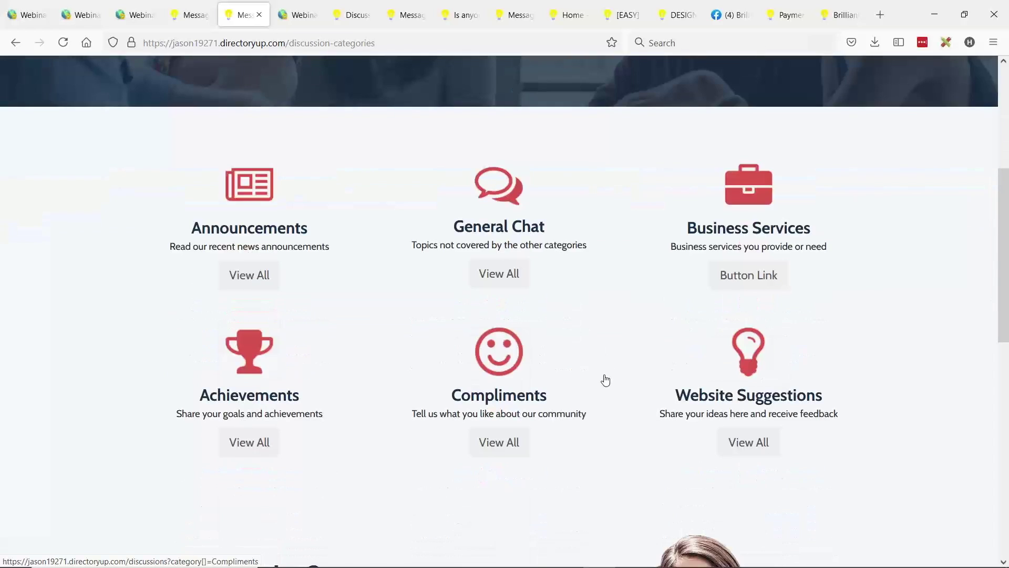
scroll(532, 363, up, 5)
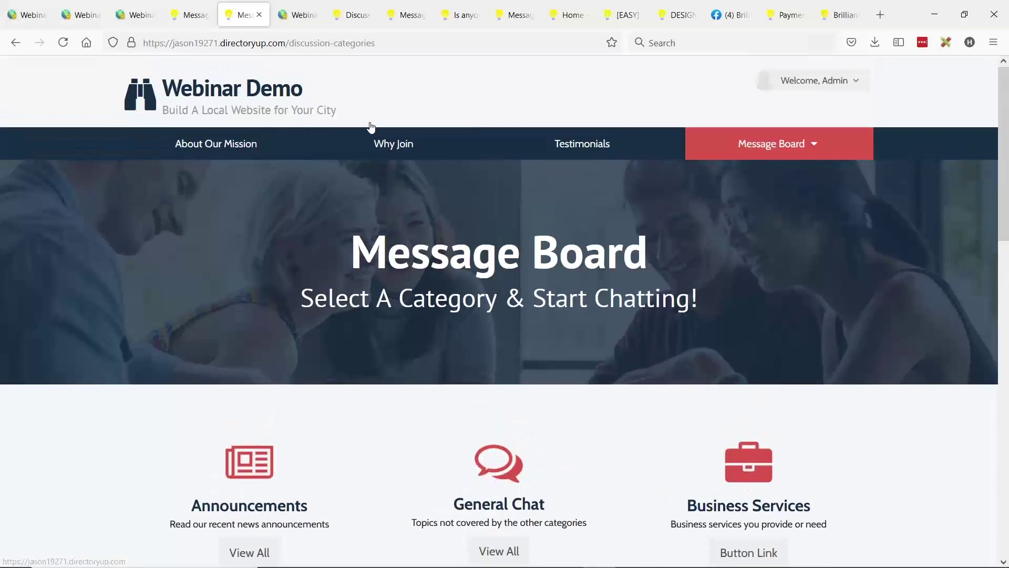
Step: Open the Discussion Categories page in the admin's Web Page Builder
click(133, 14)
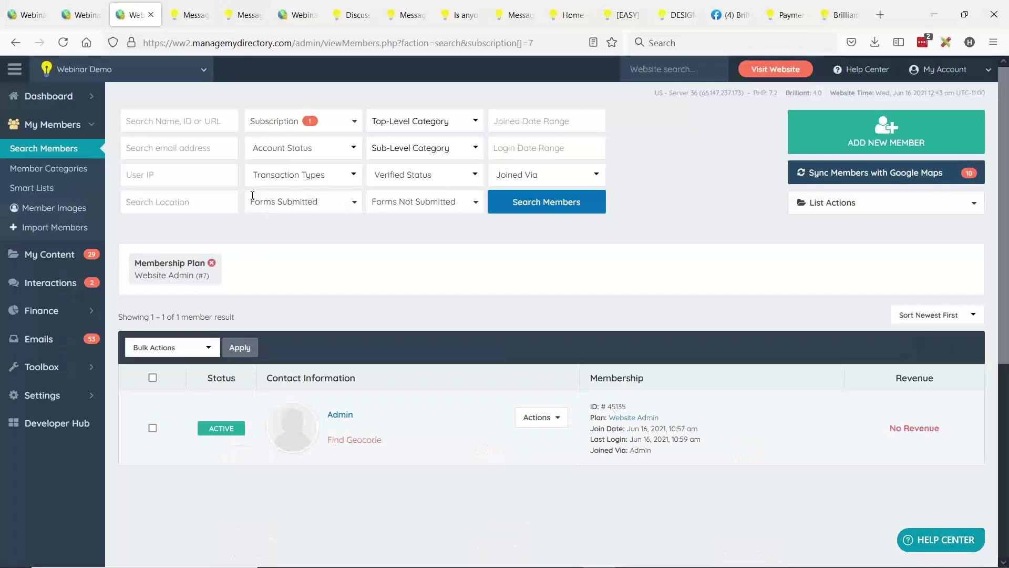
click(93, 257)
click(40, 180)
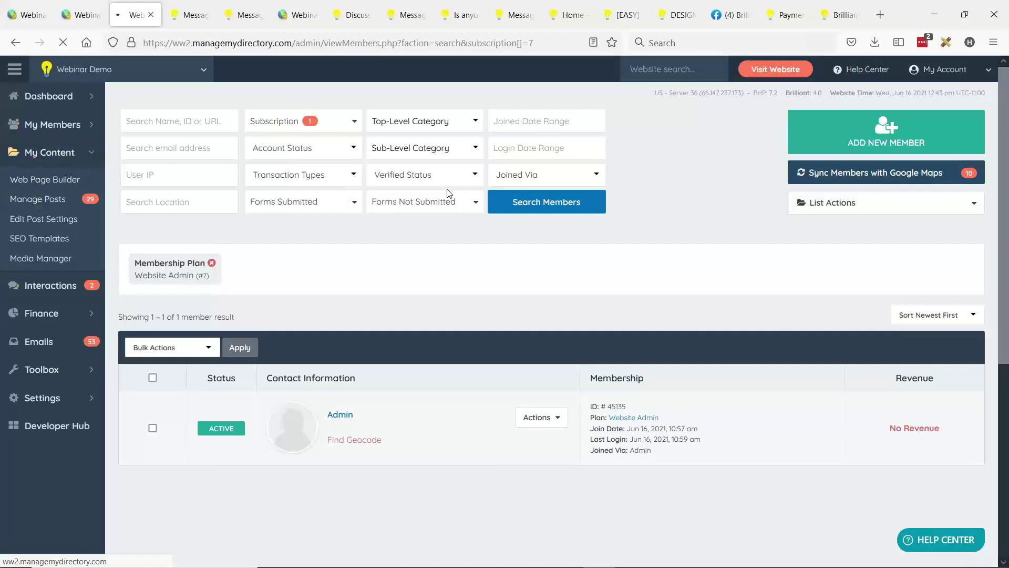
scroll(419, 222, down, 10)
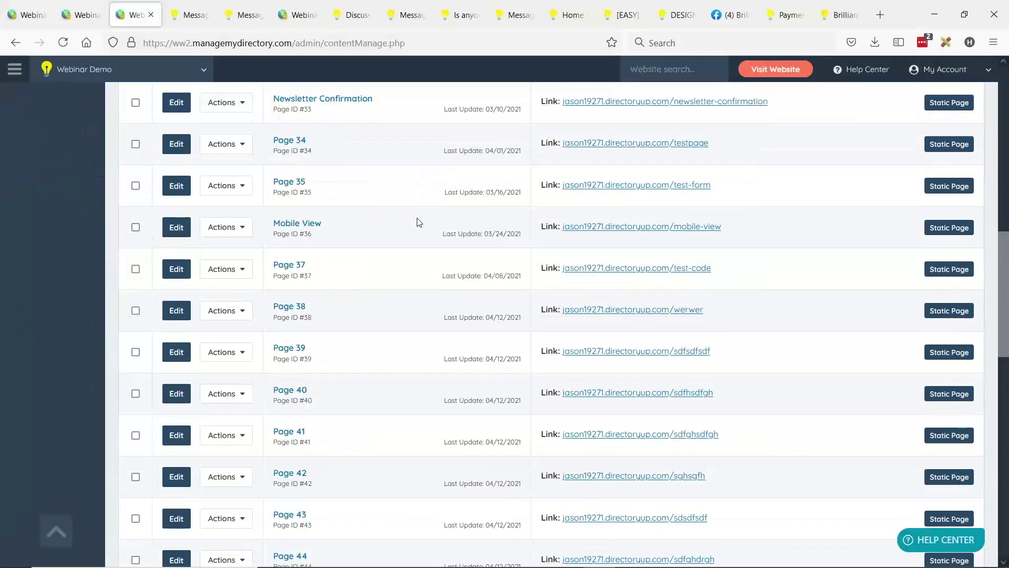
scroll(419, 222, down, 10)
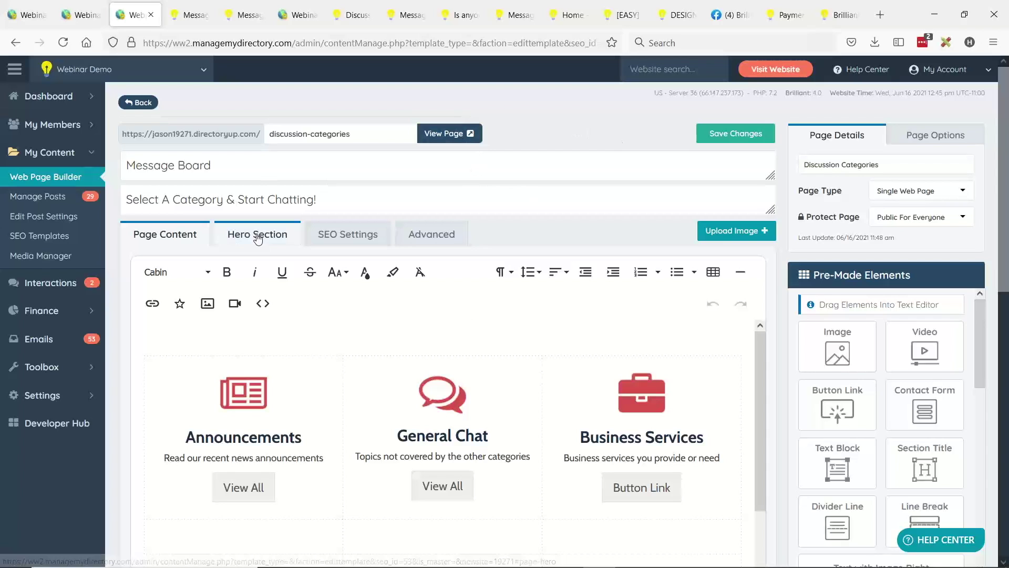
scroll(611, 190, down, 2)
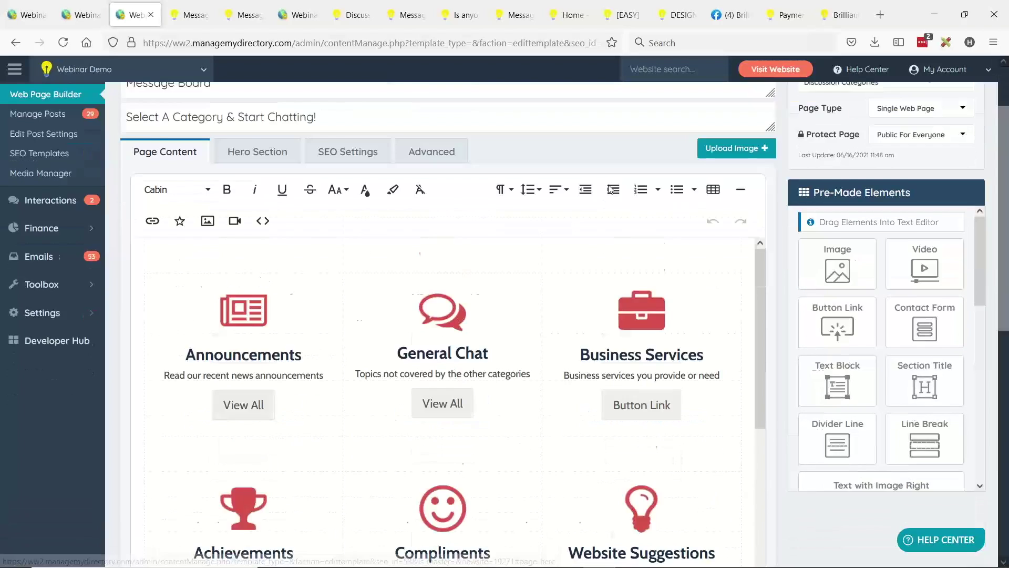
scroll(612, 190, down, 1)
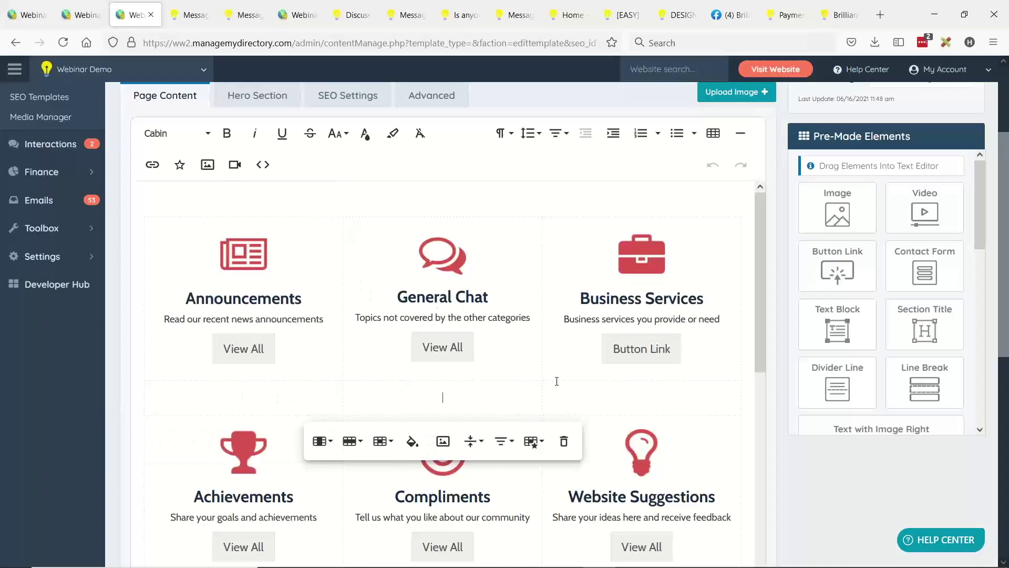
Step: Try dropping button links into the category table's empty row, then undo them
click(494, 400)
click(286, 411)
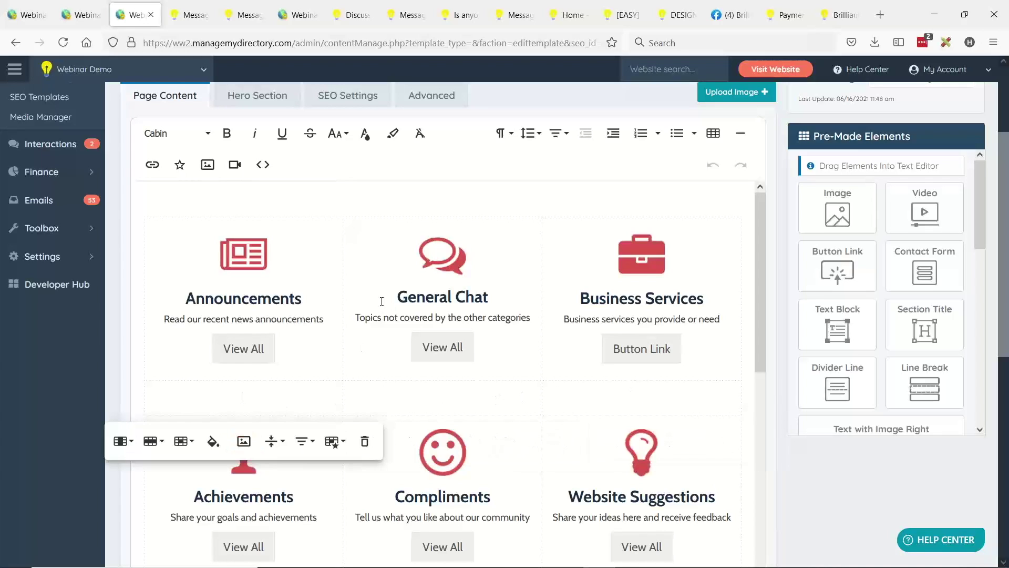
click(392, 198)
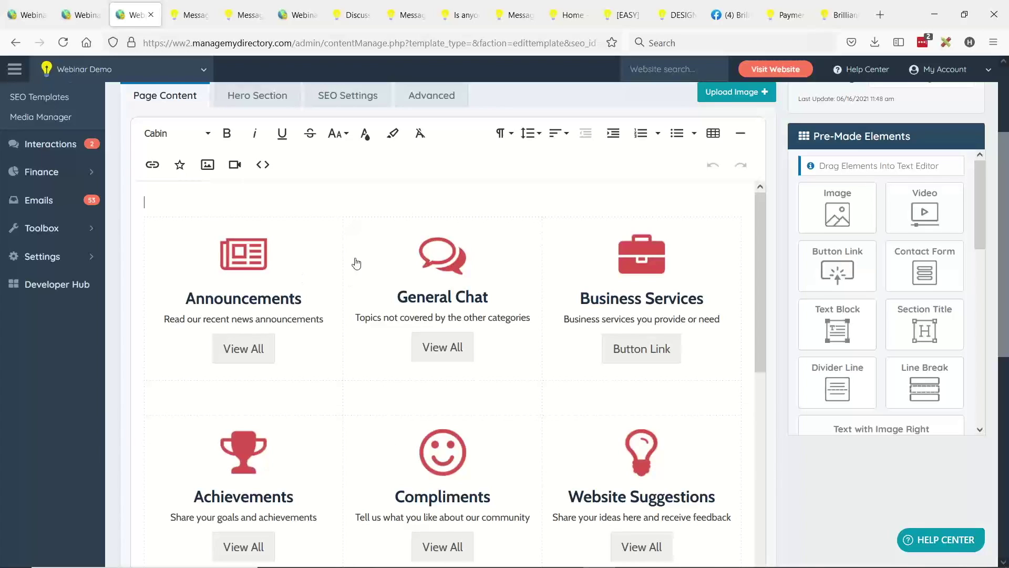
scroll(632, 279, up, 1)
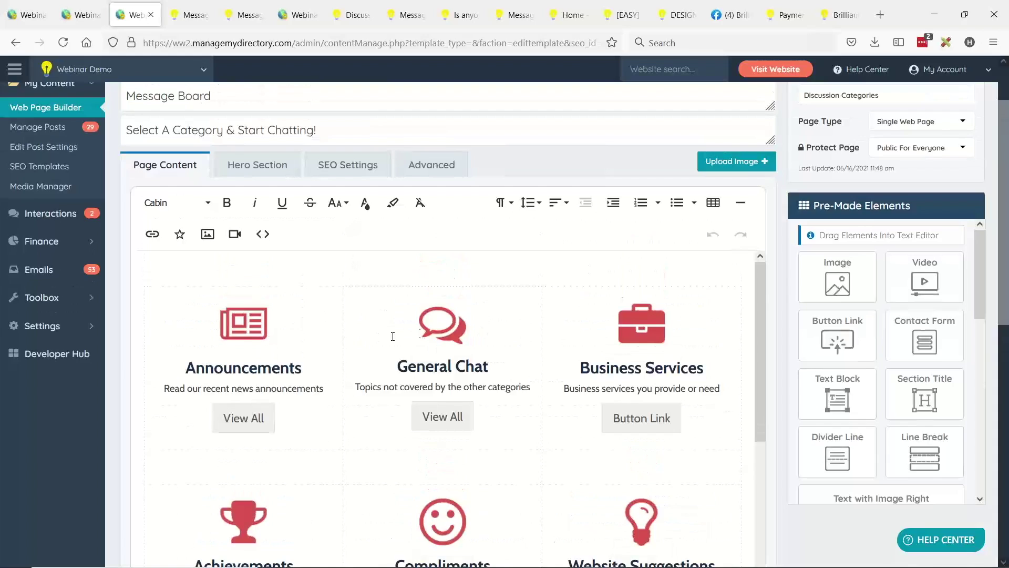
scroll(345, 331, down, 2)
scroll(570, 322, up, 2)
drag(815, 347, 242, 475)
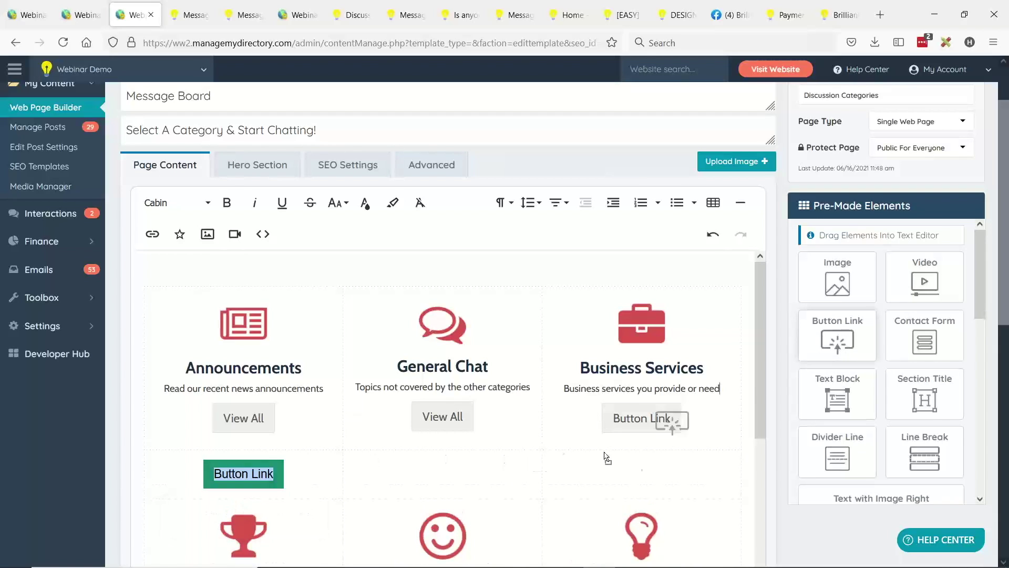
drag(446, 485, 445, 483)
drag(838, 344, 626, 484)
scroll(668, 392, down, 2)
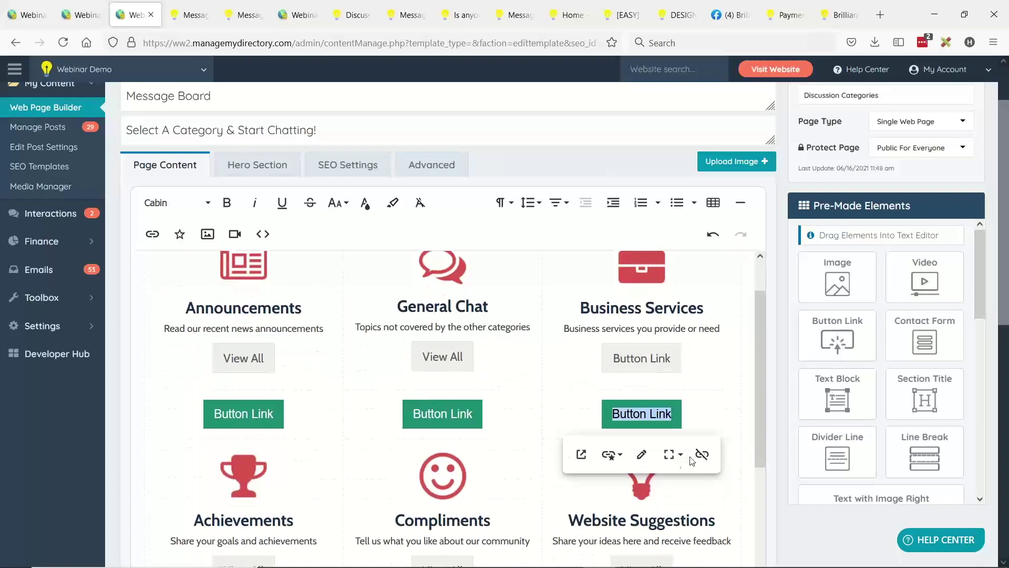
key(ctrl+z)
key(ctrl+z)
key(ctrl+z)
Step: Change the Business Services button text to 'View All'
click(638, 368)
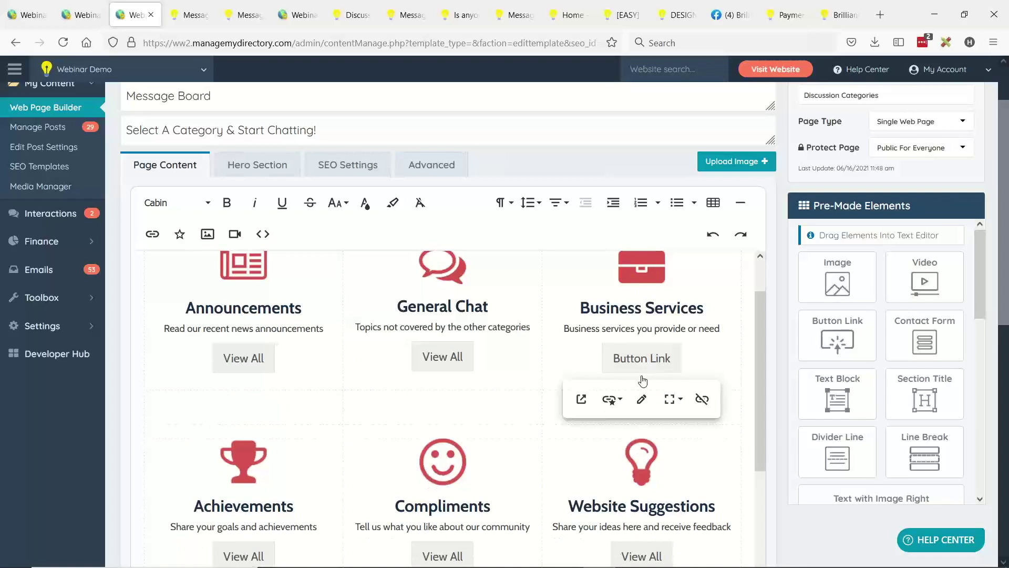
click(642, 399)
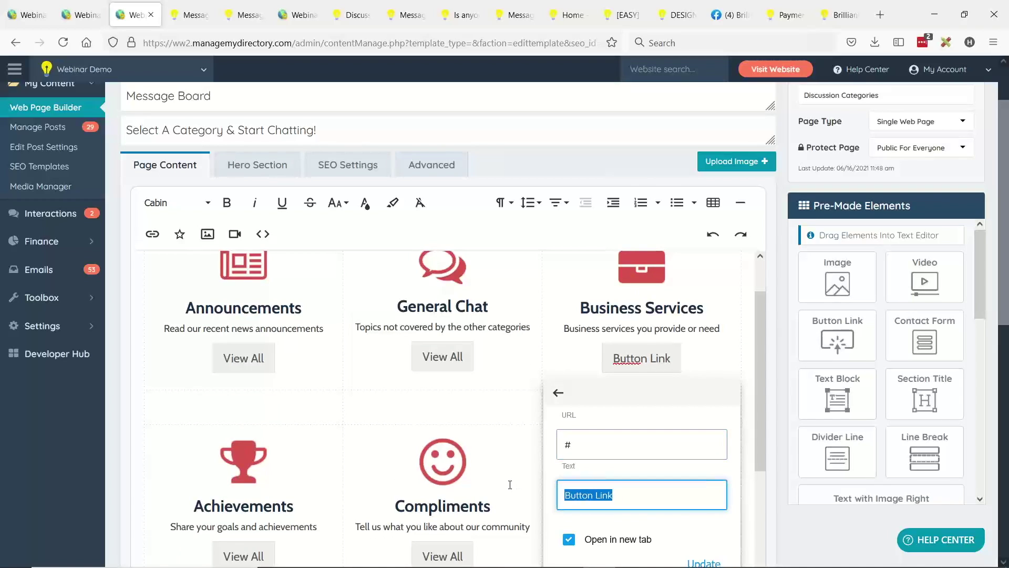
text(View All)
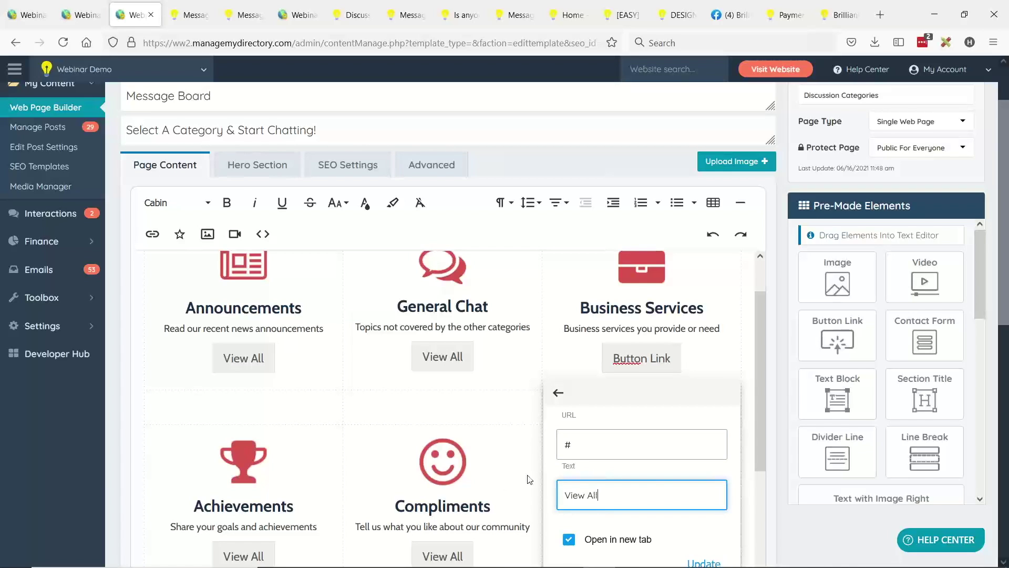
scroll(631, 486, down, 2)
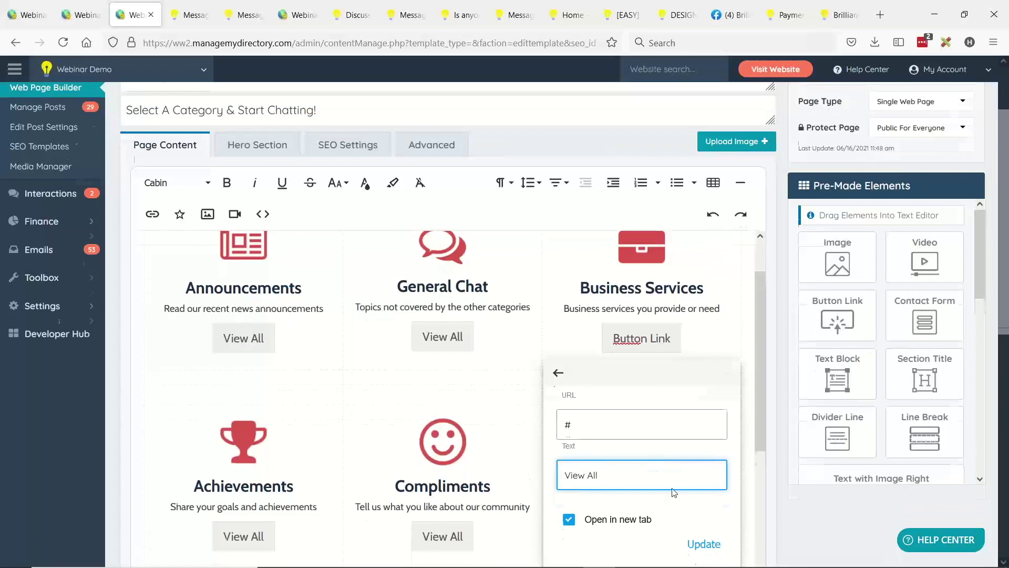
key(Return)
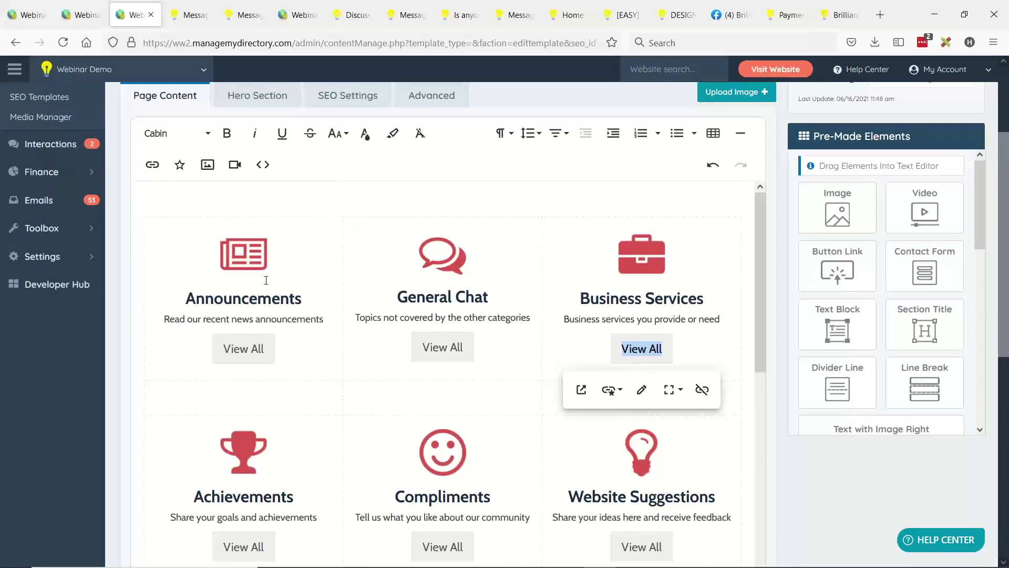
click(387, 207)
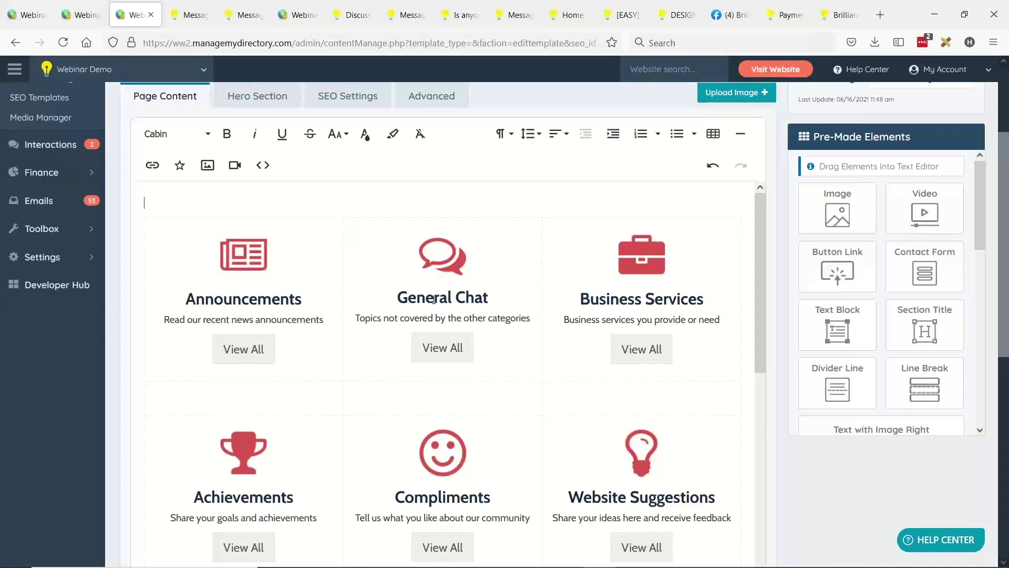
scroll(266, 224, up, 4)
Step: Open the hero banner settings and compare them with the live page's banner title and subtitle
click(283, 241)
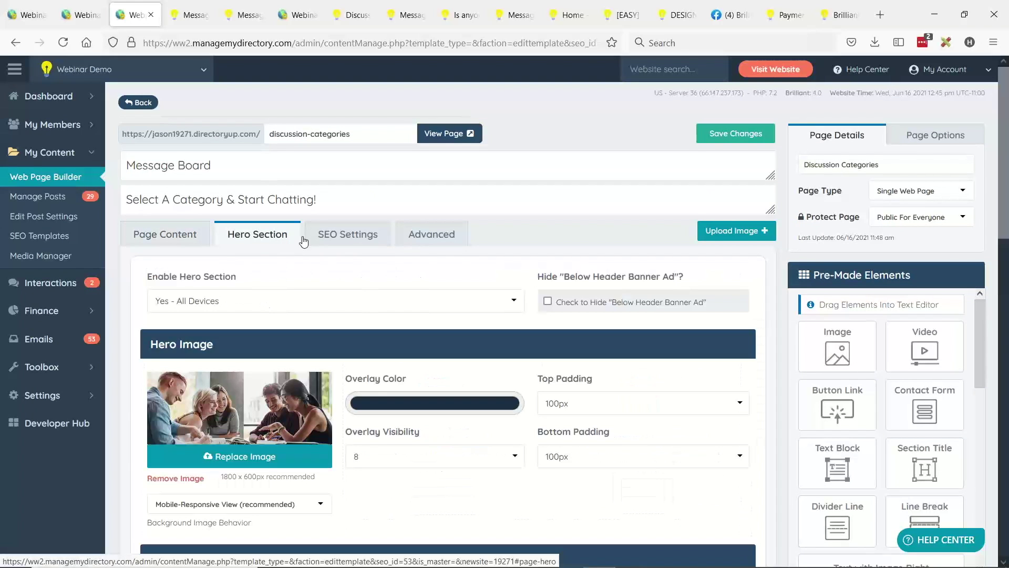
scroll(273, 297, down, 1)
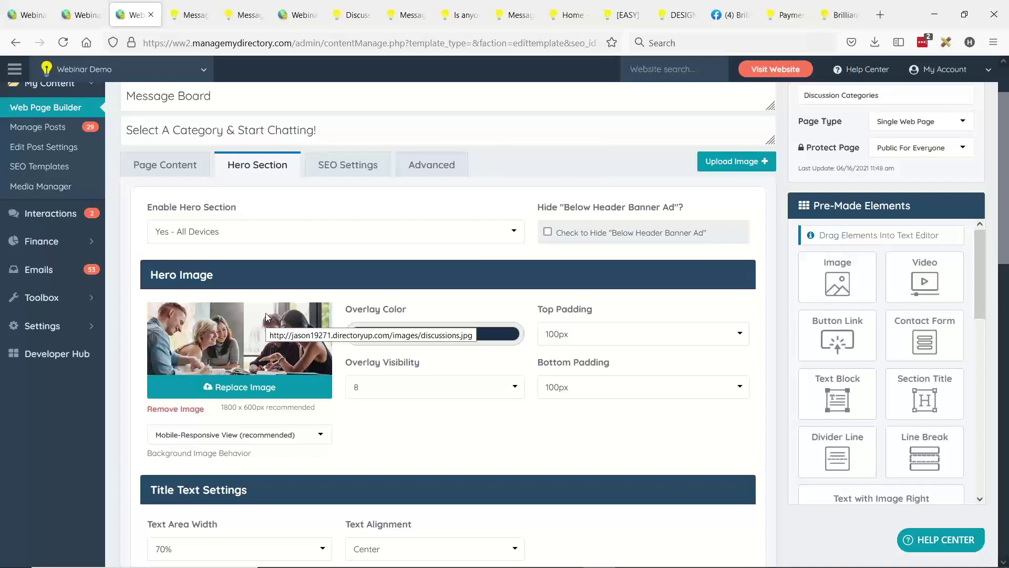
scroll(258, 304, down, 1)
scroll(260, 313, up, 1)
scroll(259, 312, up, 1)
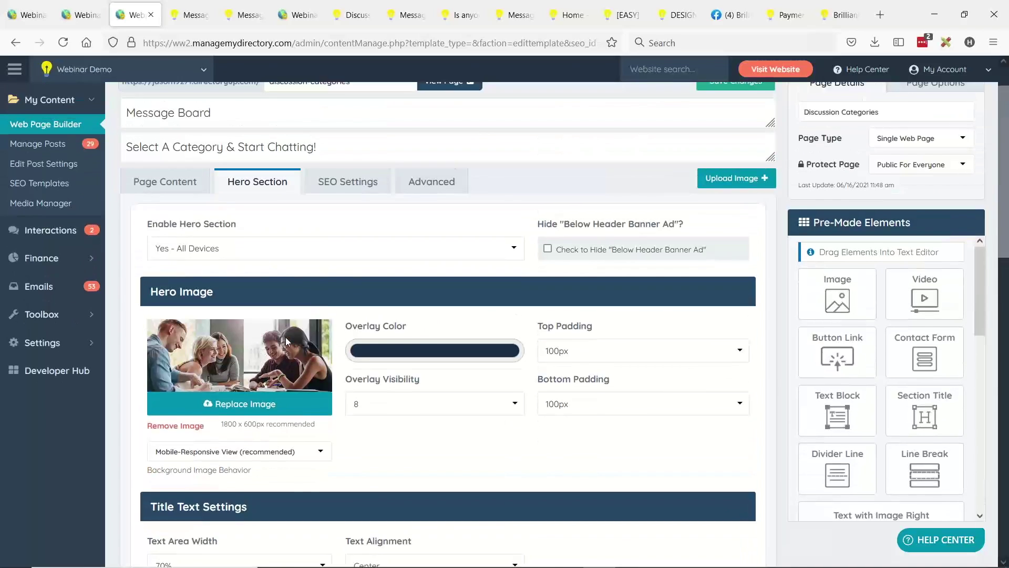
click(188, 14)
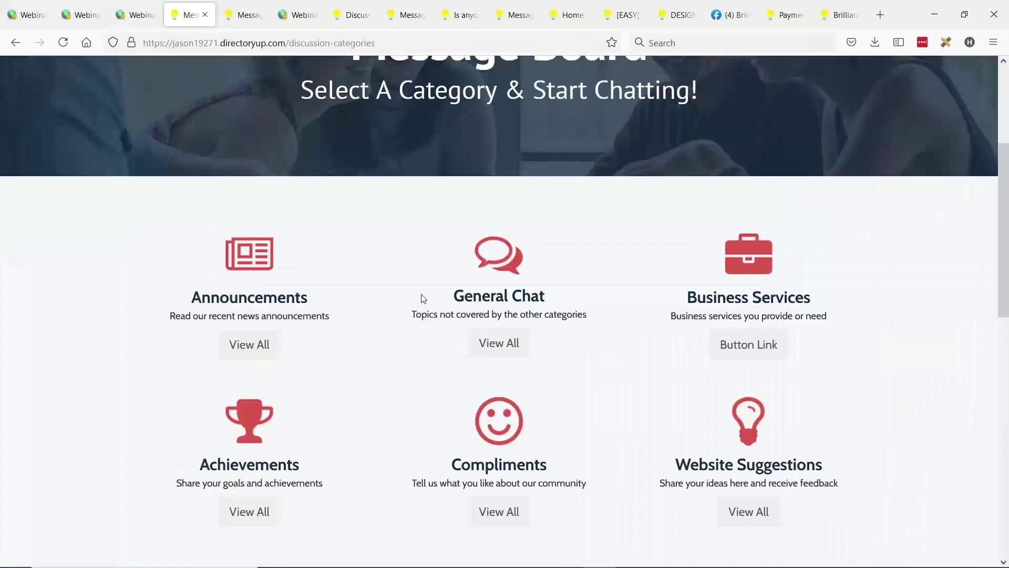
scroll(464, 270, up, 3)
drag(356, 240, 750, 301)
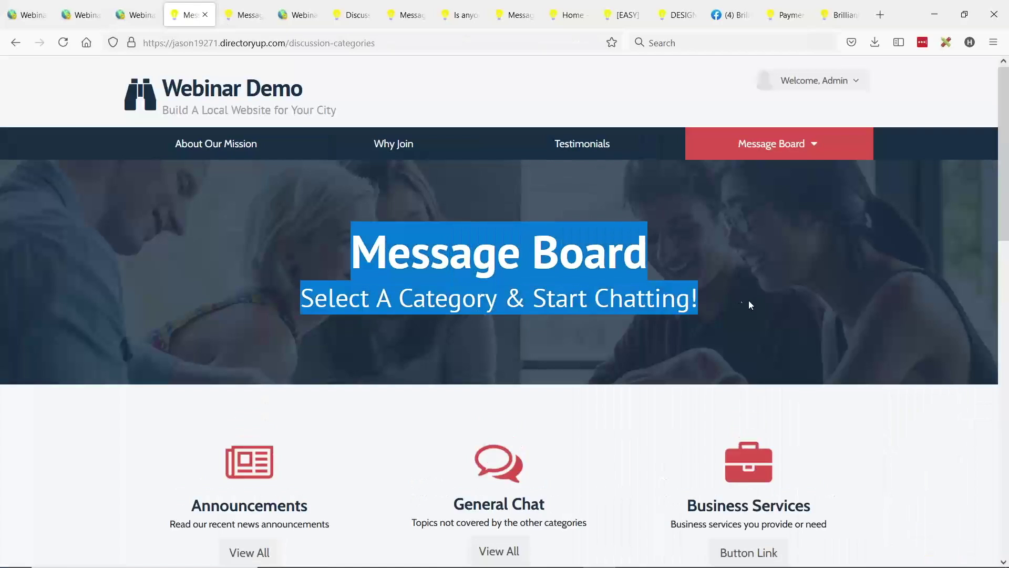
click(750, 301)
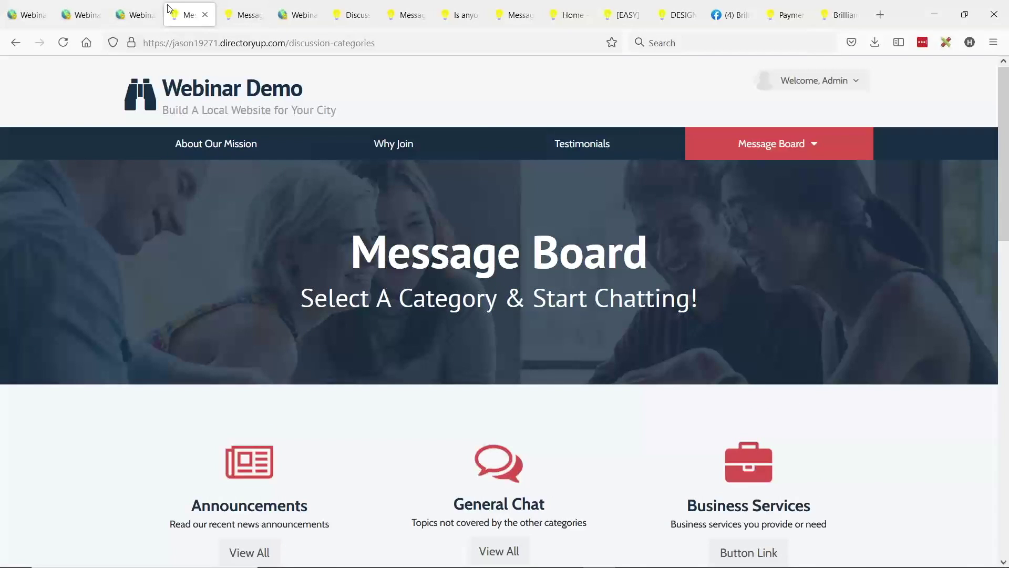
click(141, 10)
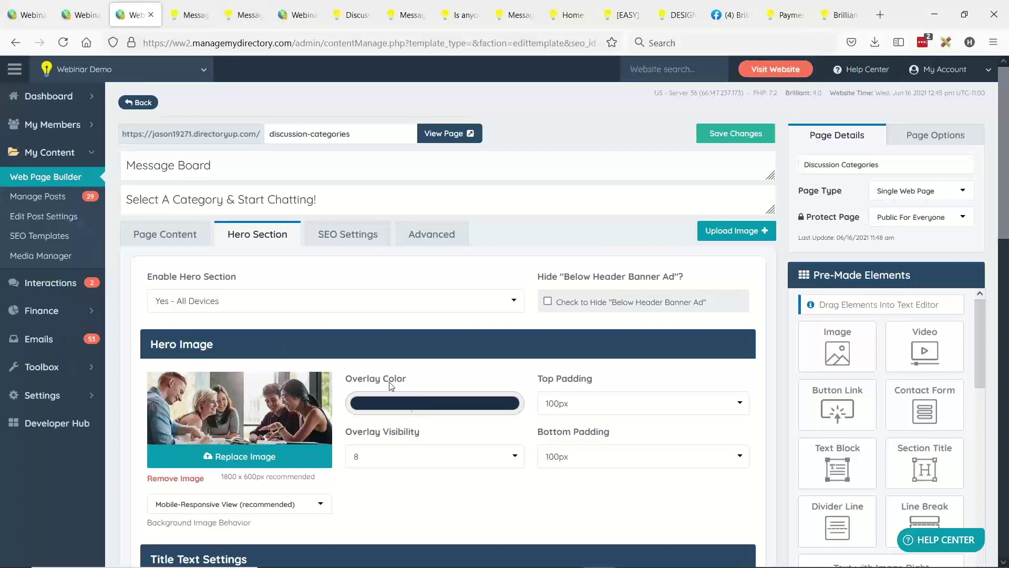
Step: Set the hero banner overlay colour to bright red rgb(244, 65, 5)
click(406, 415)
click(488, 251)
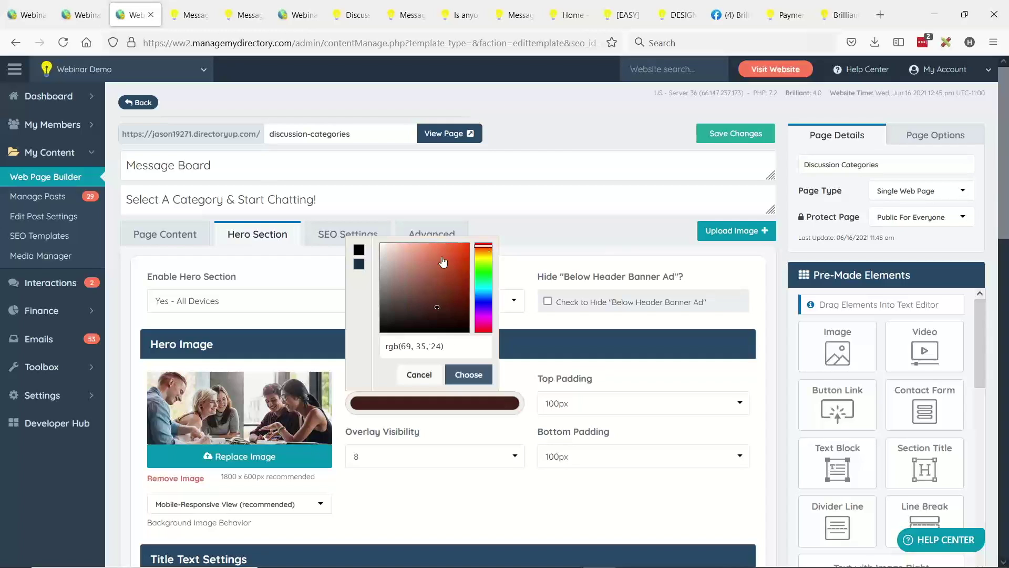
drag(465, 247, 468, 251)
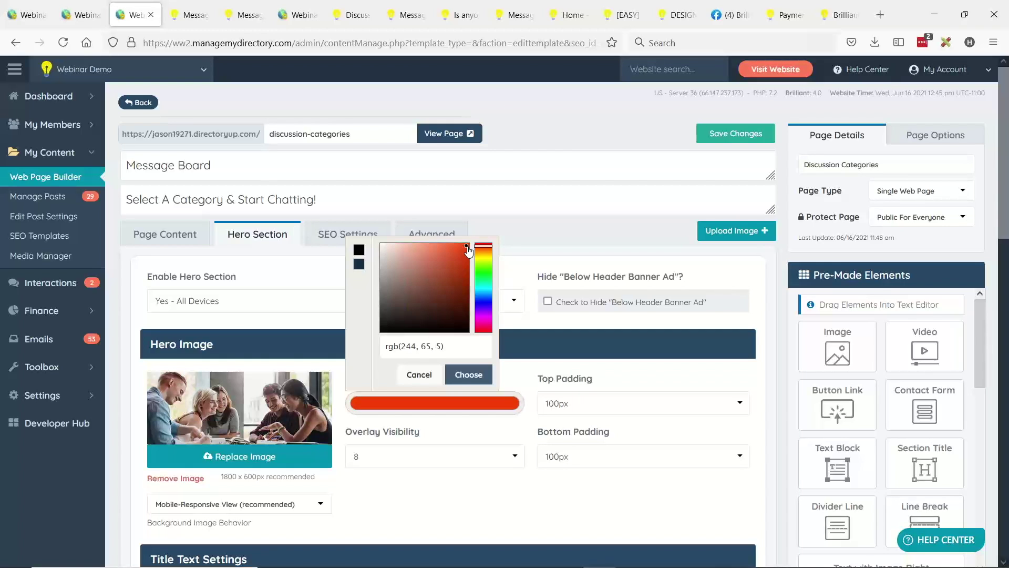
click(477, 377)
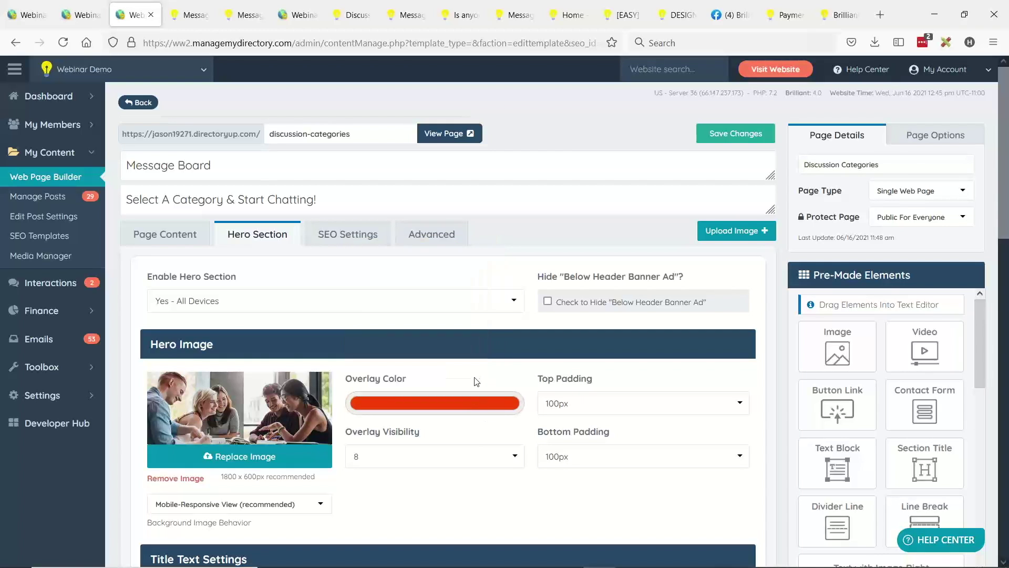
Step: Review the hero settings, selecting the Message Board title and subtitle text
scroll(475, 374, down, 2)
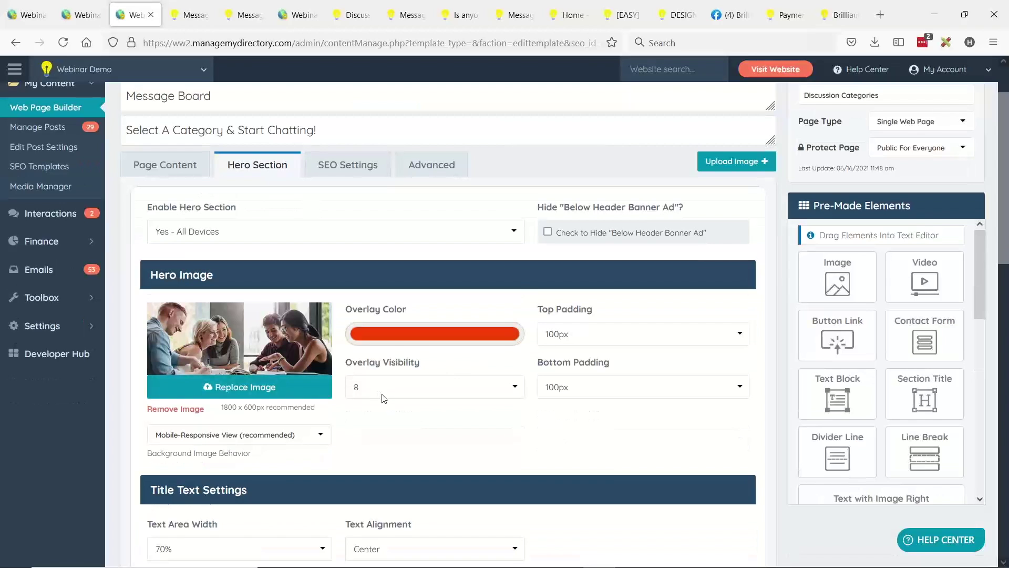
scroll(462, 348, down, 4)
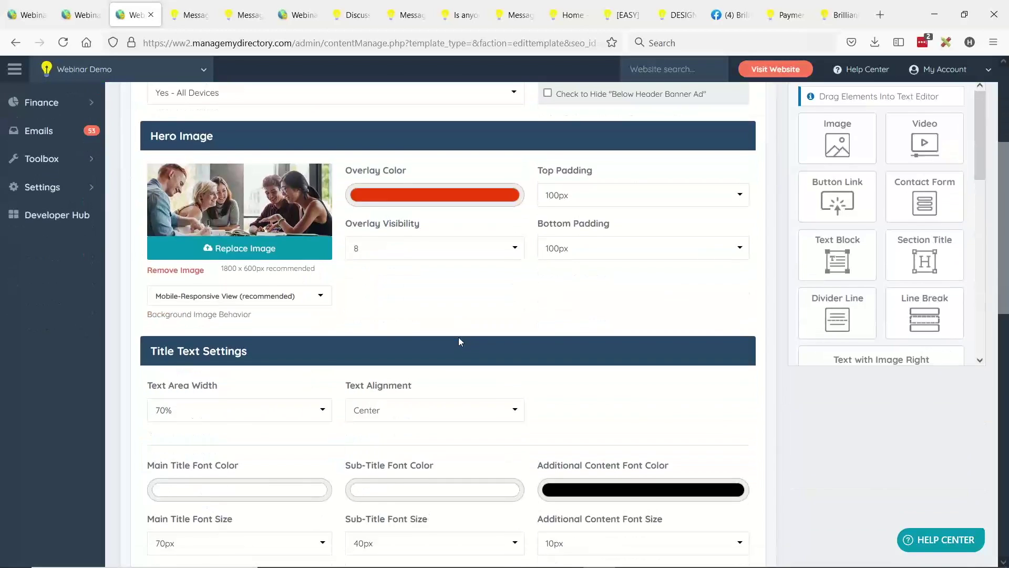
scroll(458, 341, down, 2)
scroll(376, 344, down, 2)
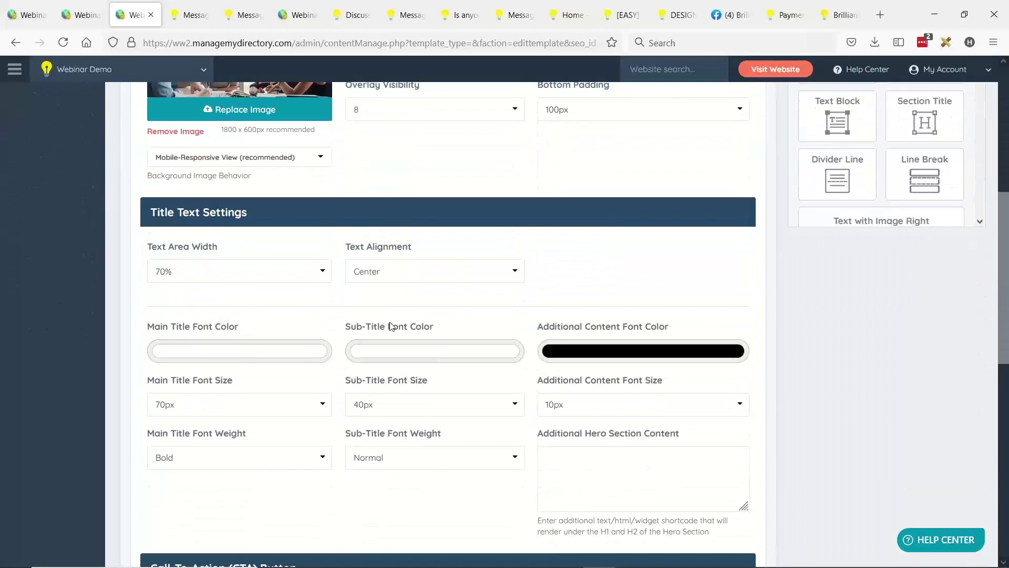
scroll(434, 352, down, 2)
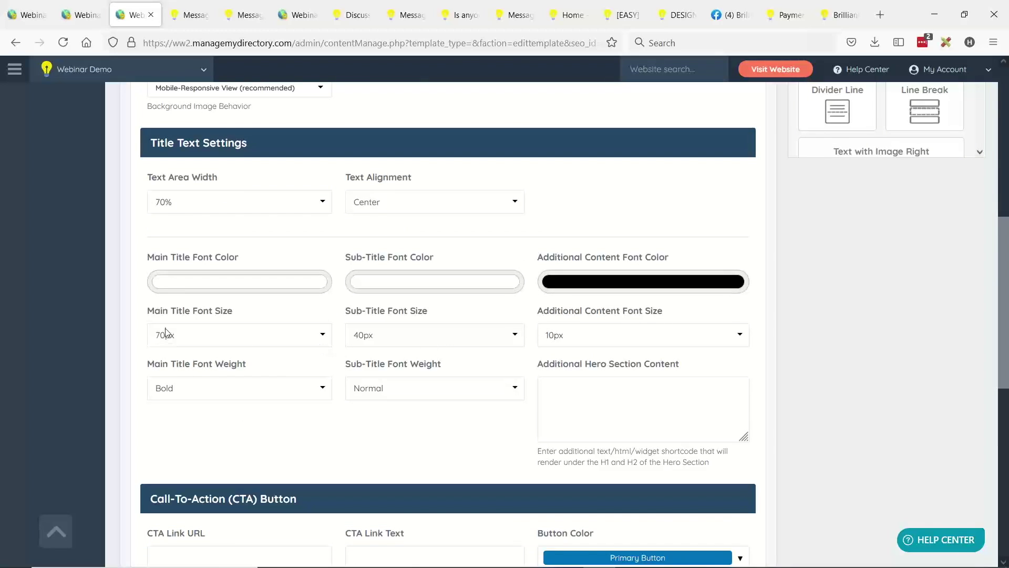
scroll(167, 333, down, 2)
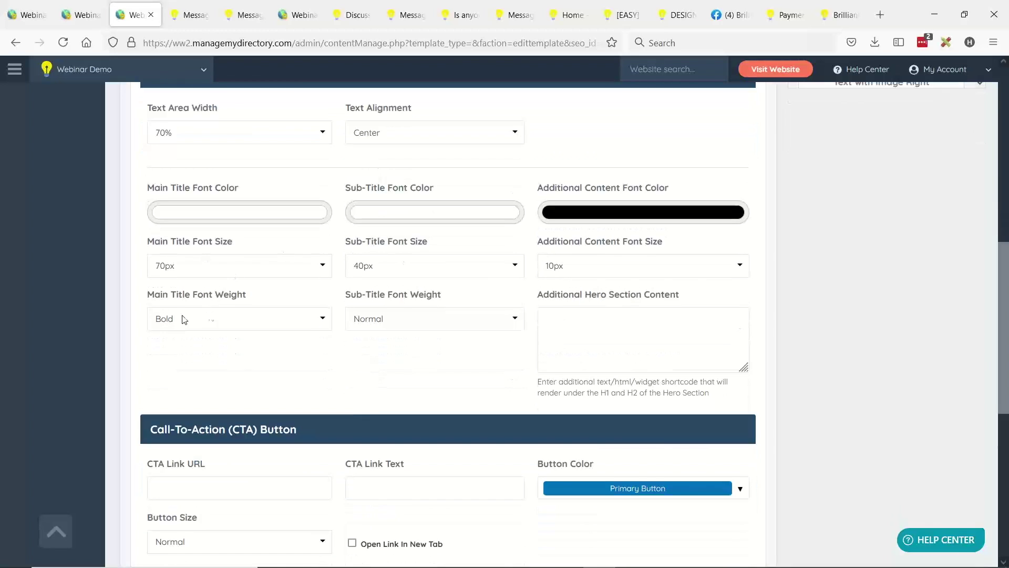
scroll(391, 325, up, 1)
scroll(392, 326, up, 10)
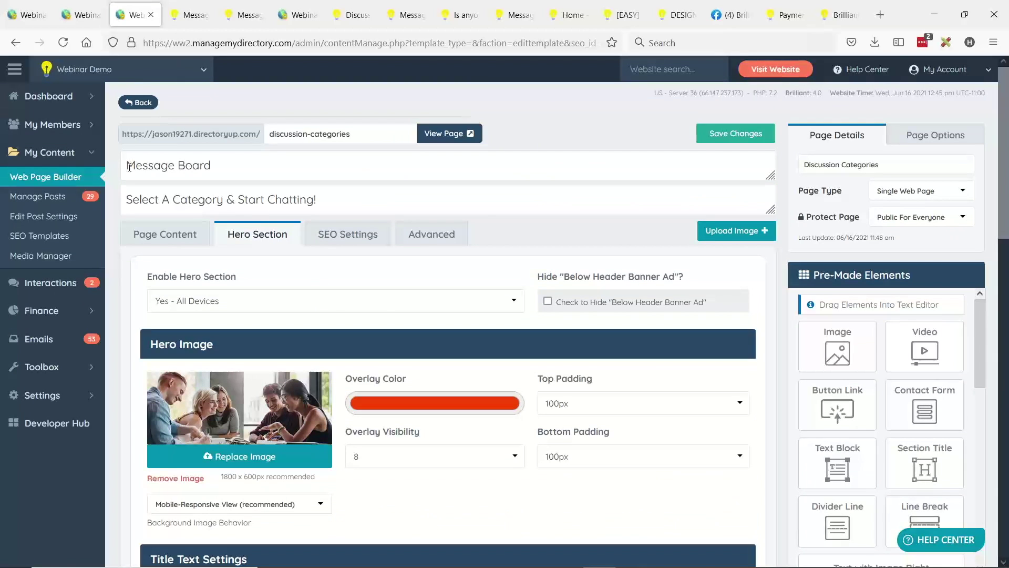
drag(129, 166, 251, 171)
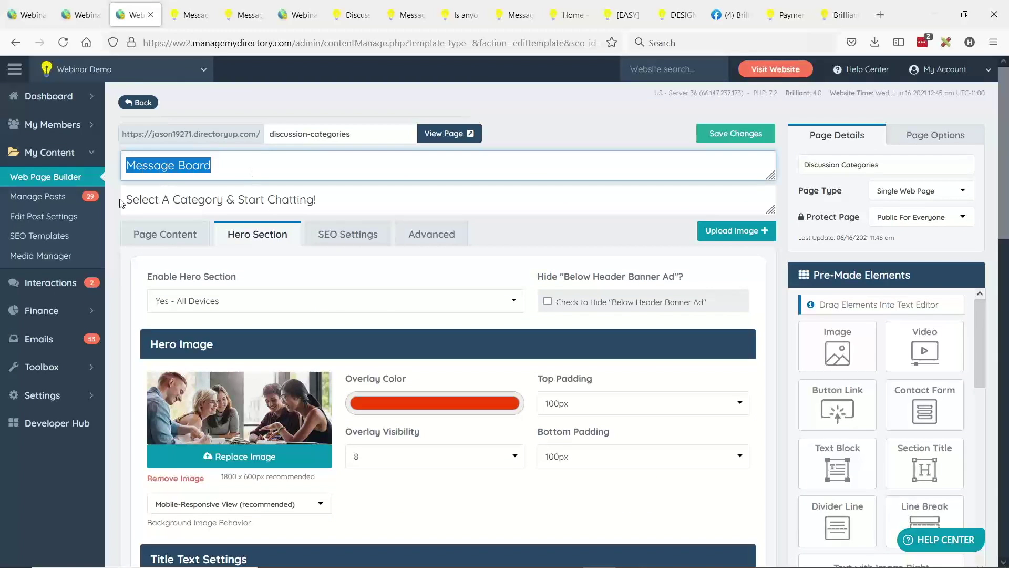
drag(129, 200, 336, 200)
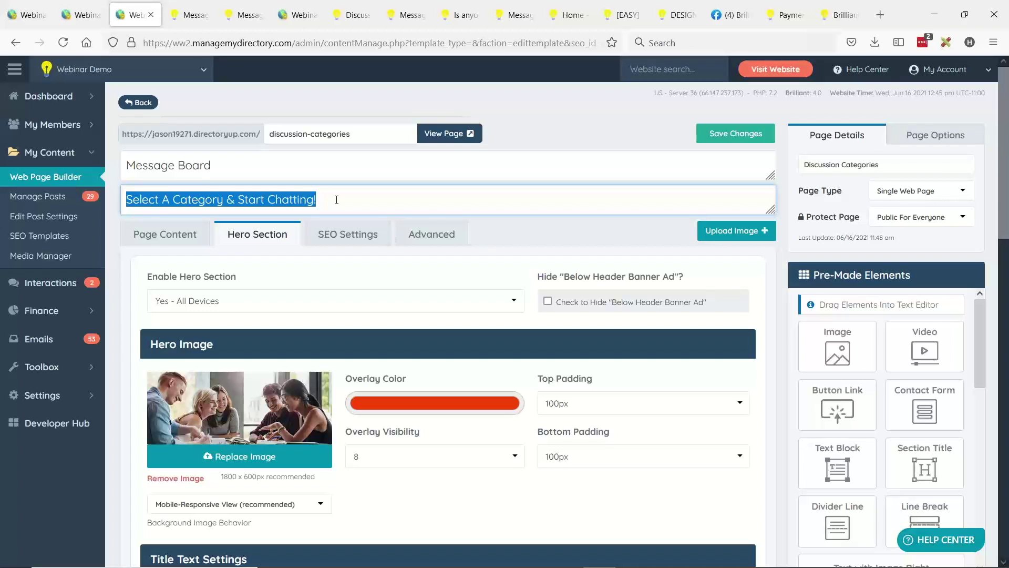
click(180, 234)
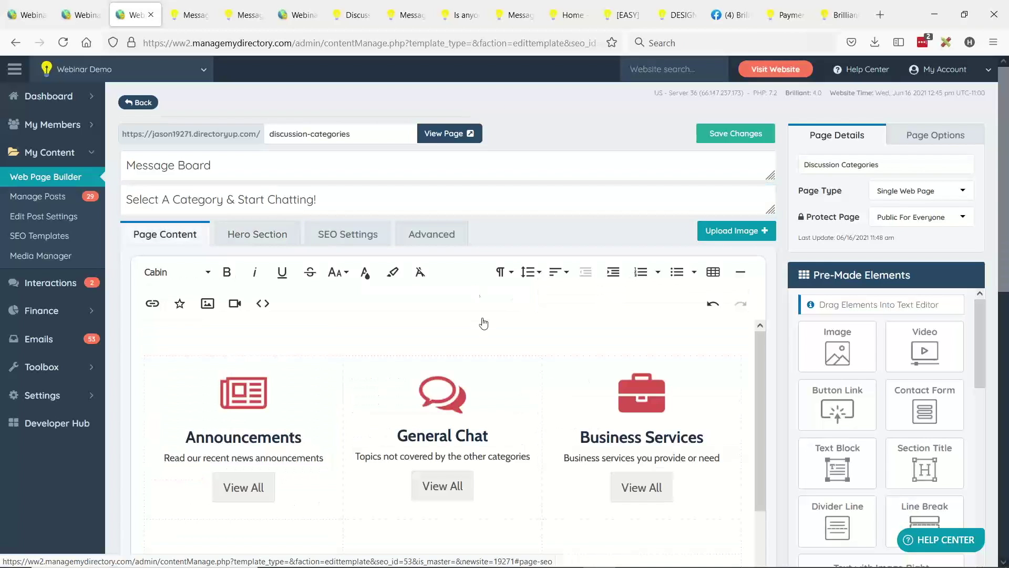
click(448, 490)
click(442, 526)
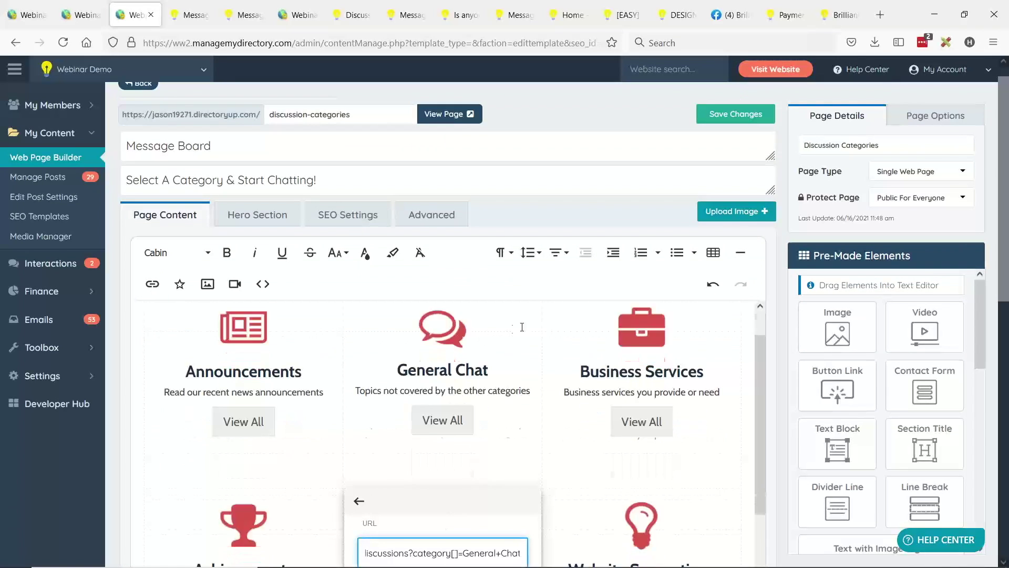
scroll(533, 334, down, 3)
scroll(533, 334, up, 3)
click(443, 375)
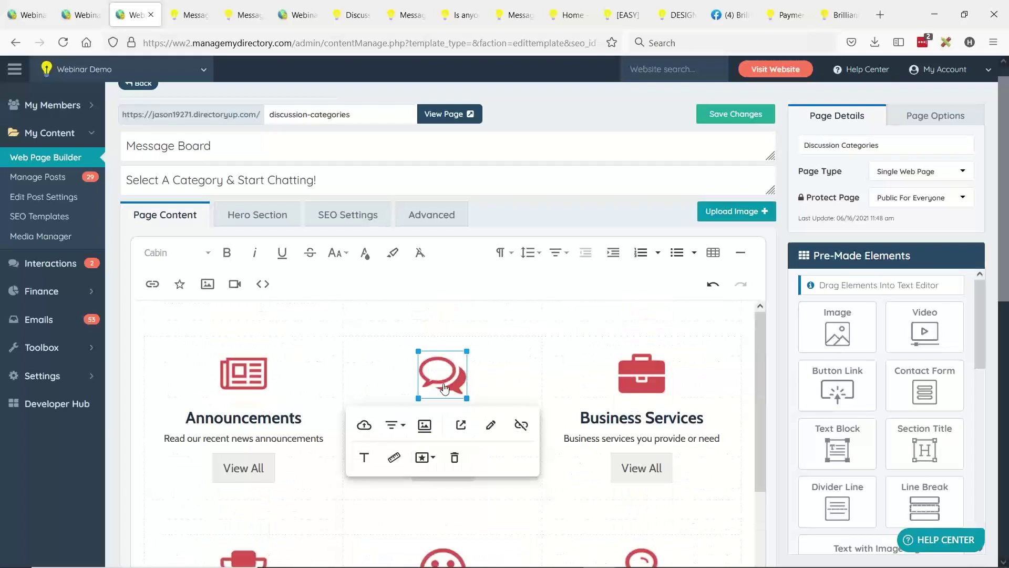
click(490, 426)
click(419, 471)
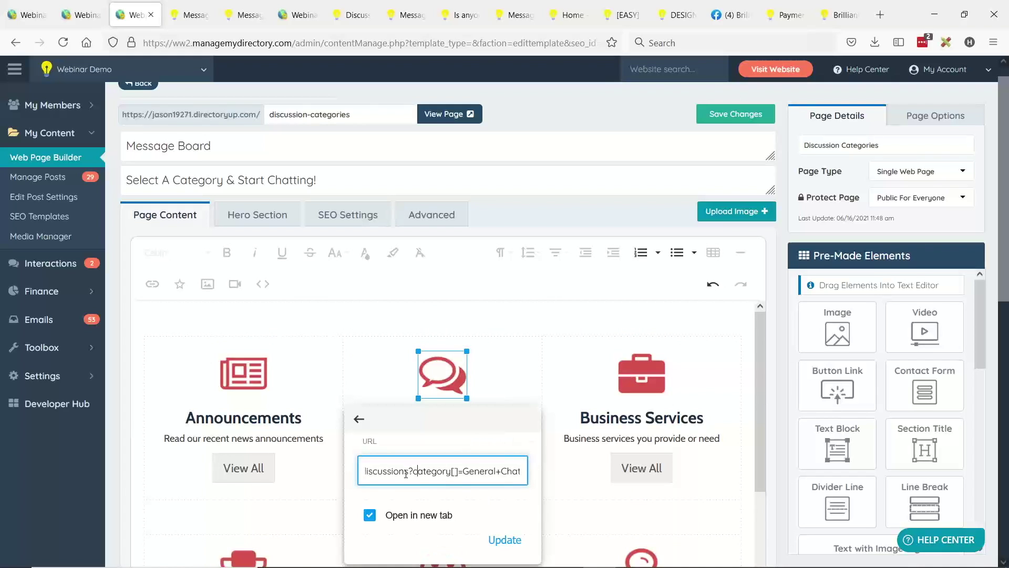
key(shift+Home)
click(514, 381)
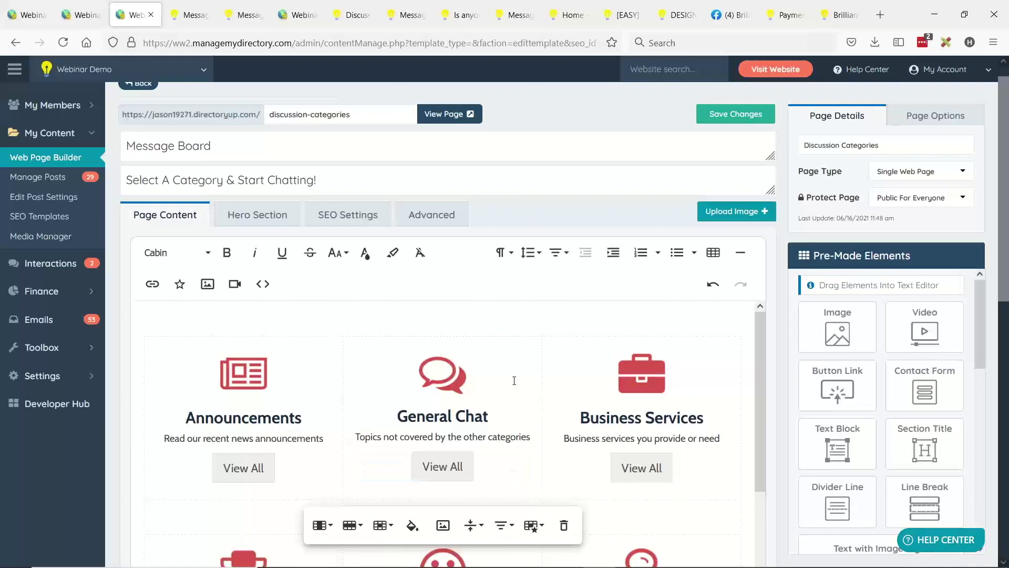
scroll(507, 340, down, 2)
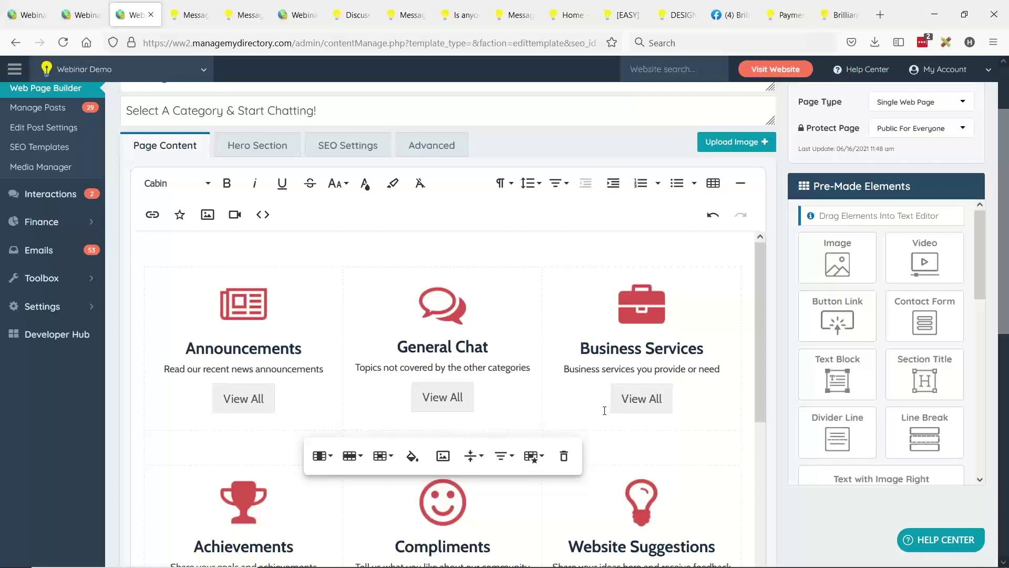
click(426, 252)
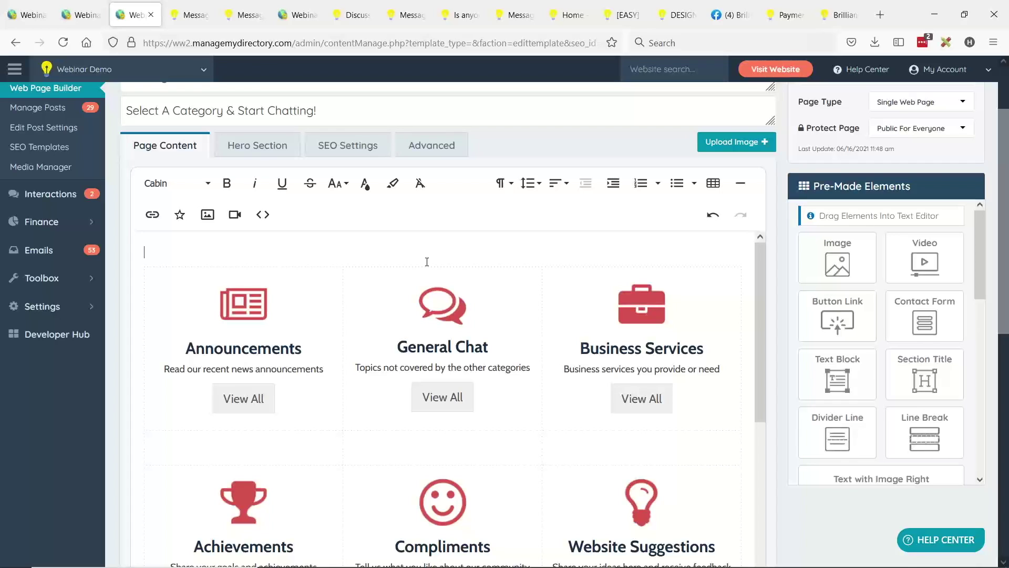
scroll(599, 389, down, 2)
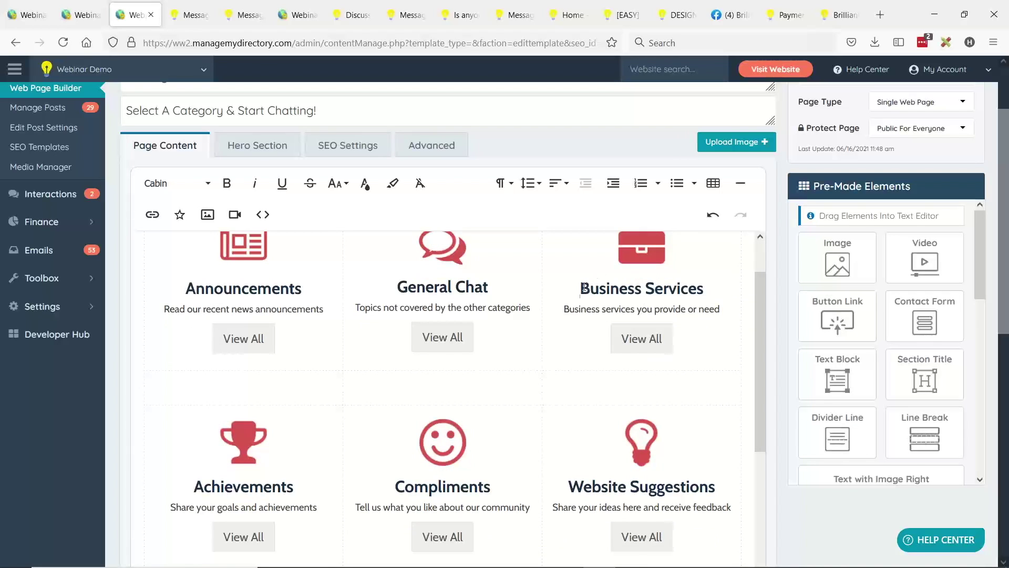
drag(585, 288, 678, 289)
click(628, 288)
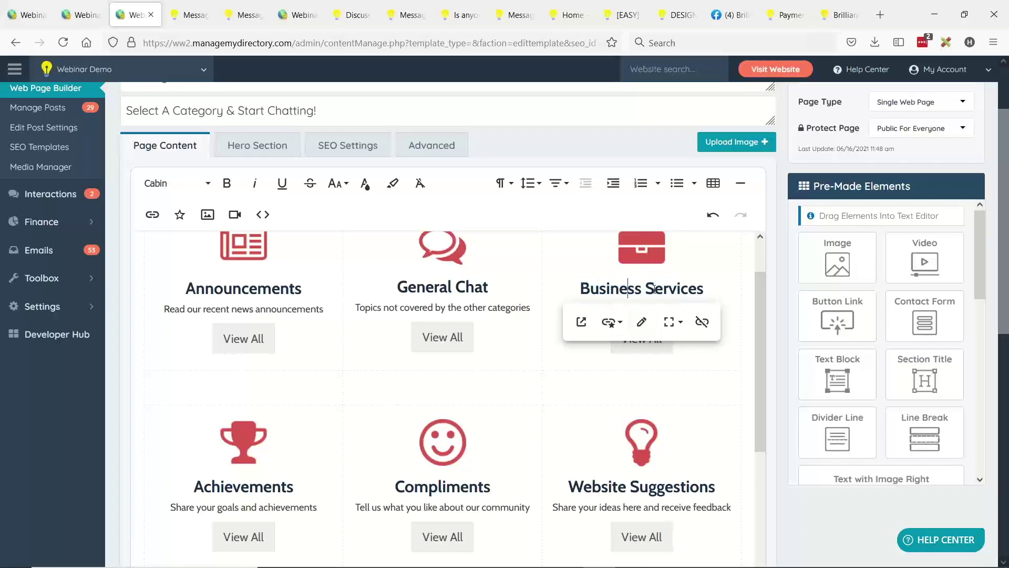
scroll(650, 254, up, 2)
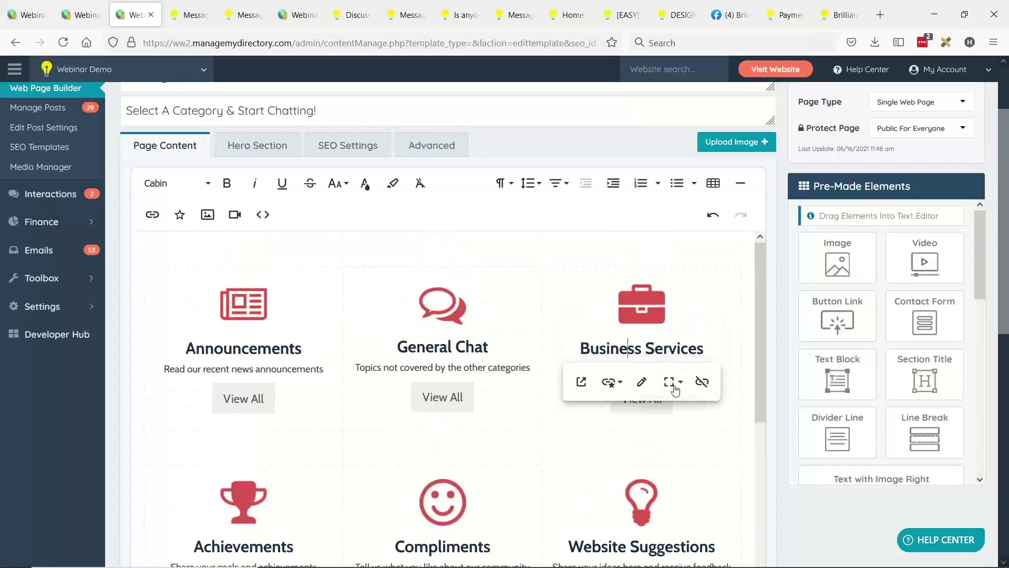
click(641, 314)
click(658, 354)
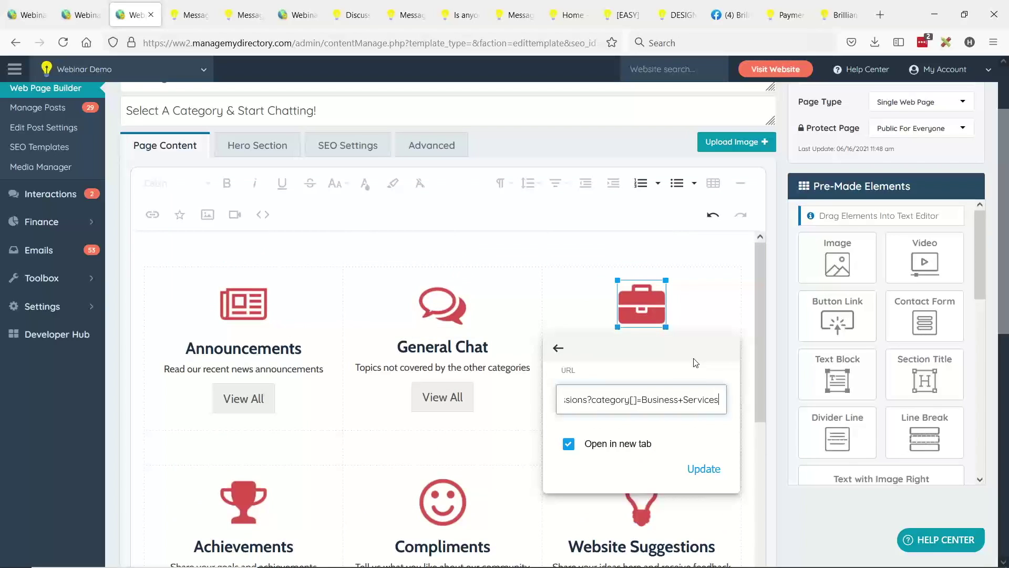
click(661, 407)
drag(645, 400, 727, 399)
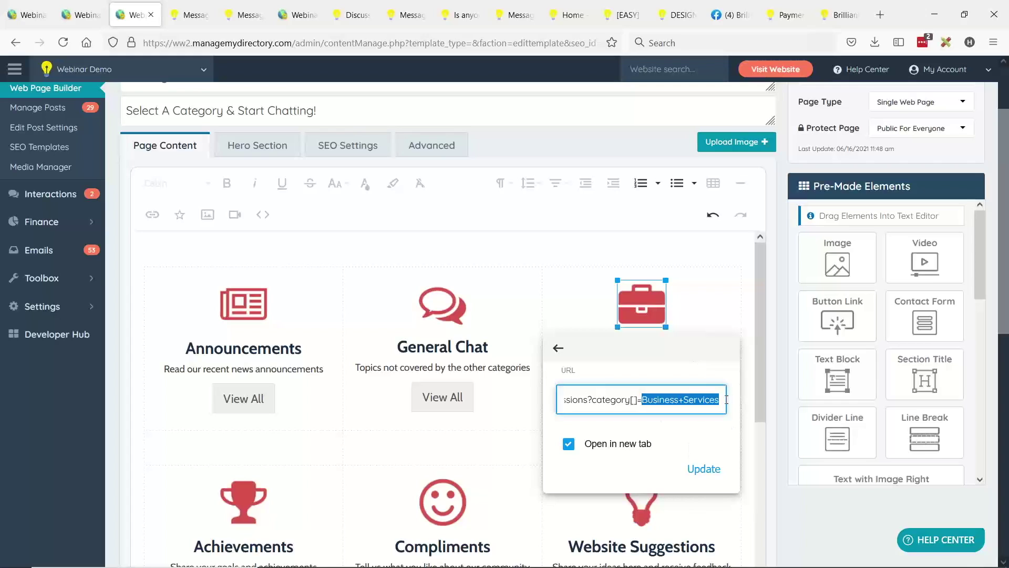
click(581, 313)
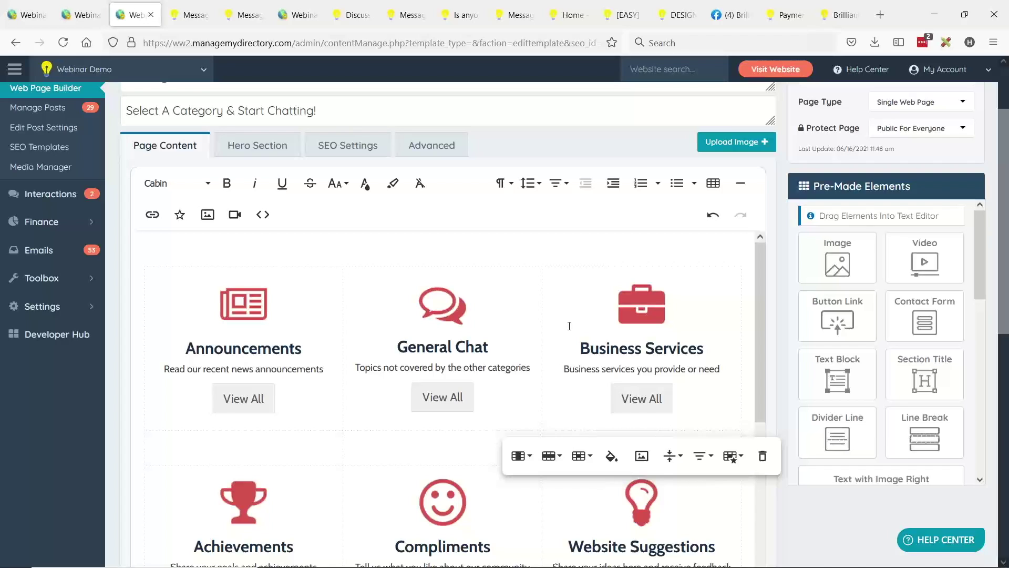
scroll(370, 317, up, 2)
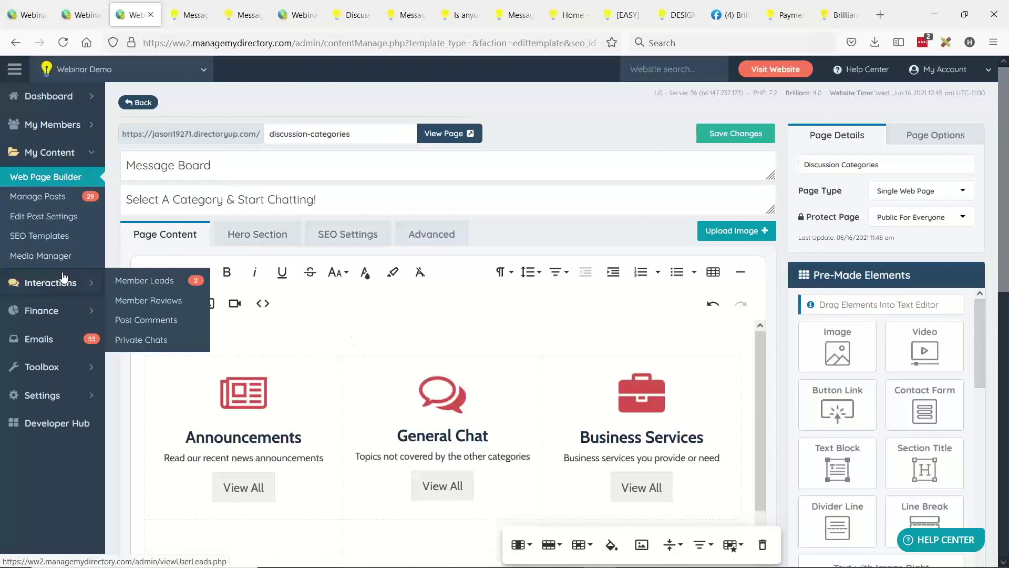
Step: In a new post settings tab, find the Discussions post type and its URL Permalink
middle_click(39, 223)
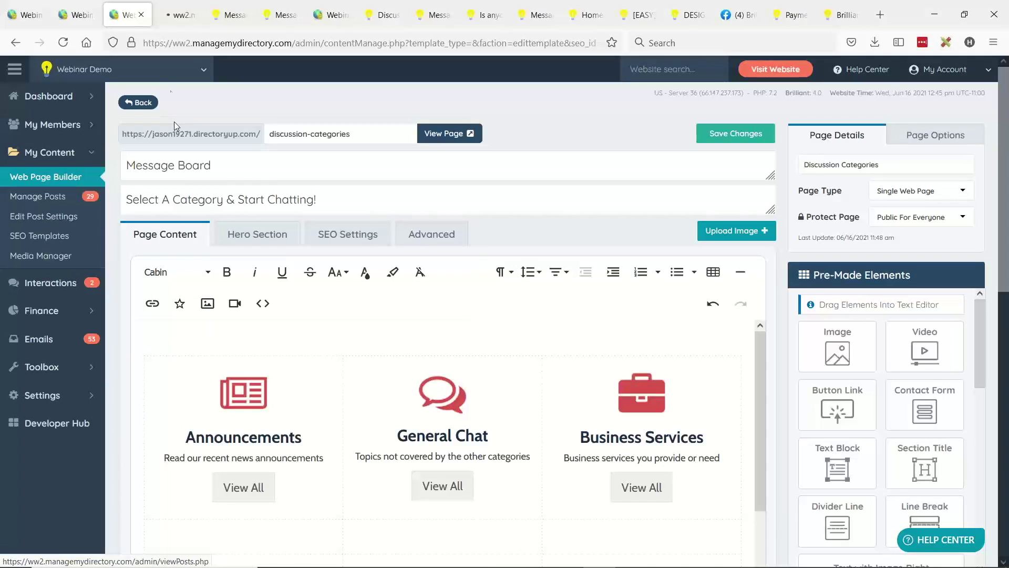
click(174, 16)
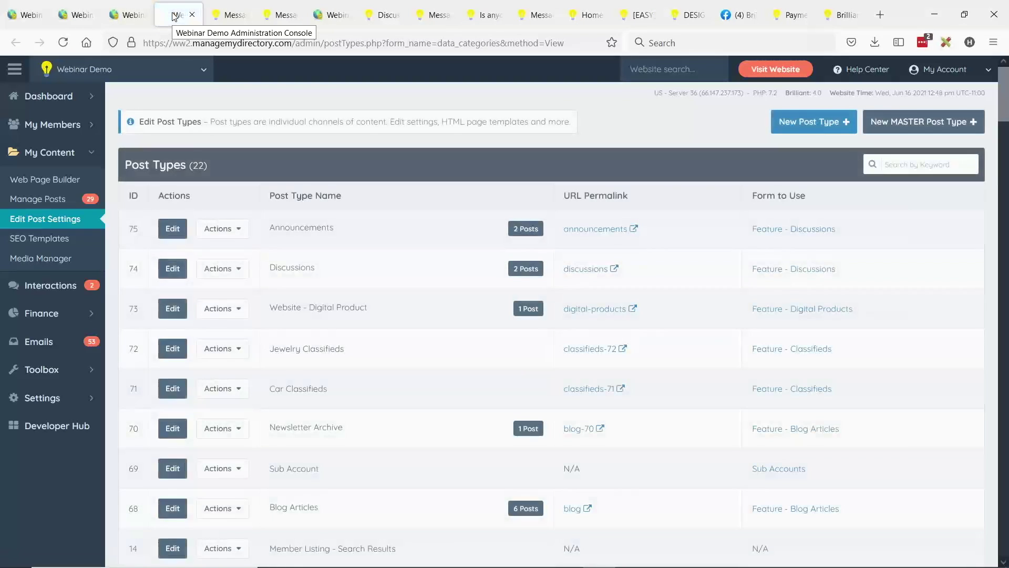
drag(269, 267, 314, 264)
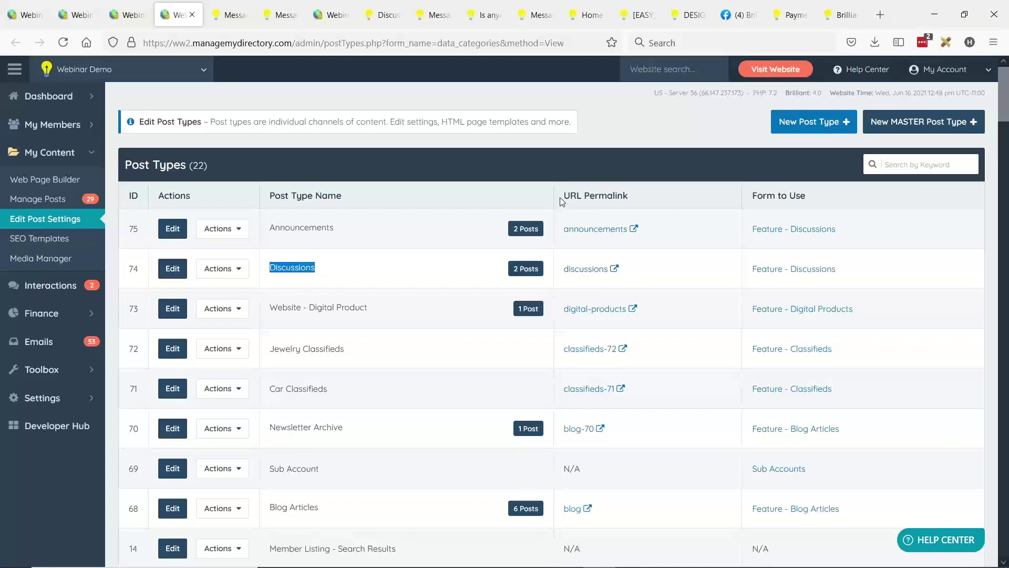
click(339, 274)
drag(567, 195, 623, 195)
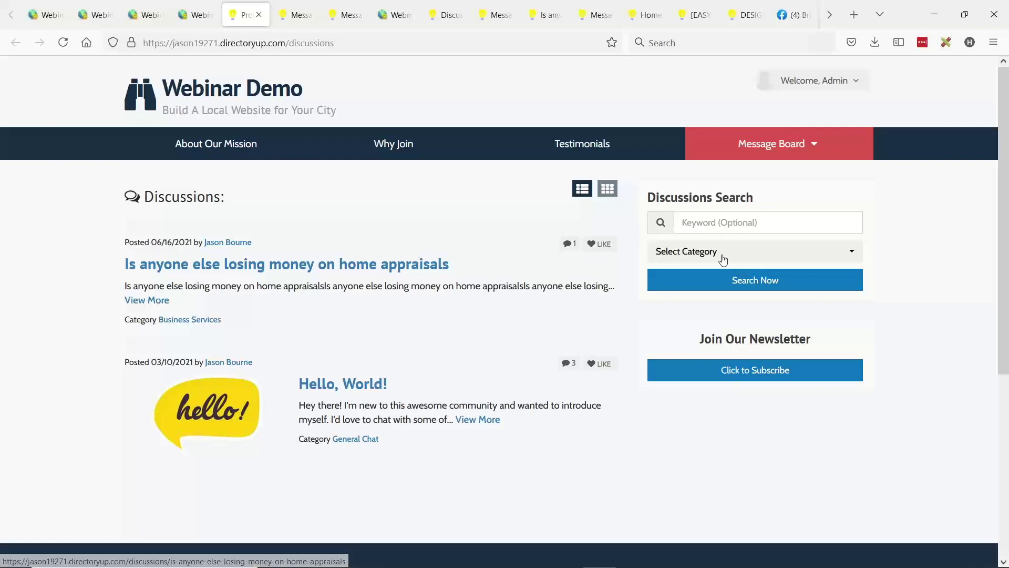
Step: Filter the discussions to the Business Services category
click(726, 254)
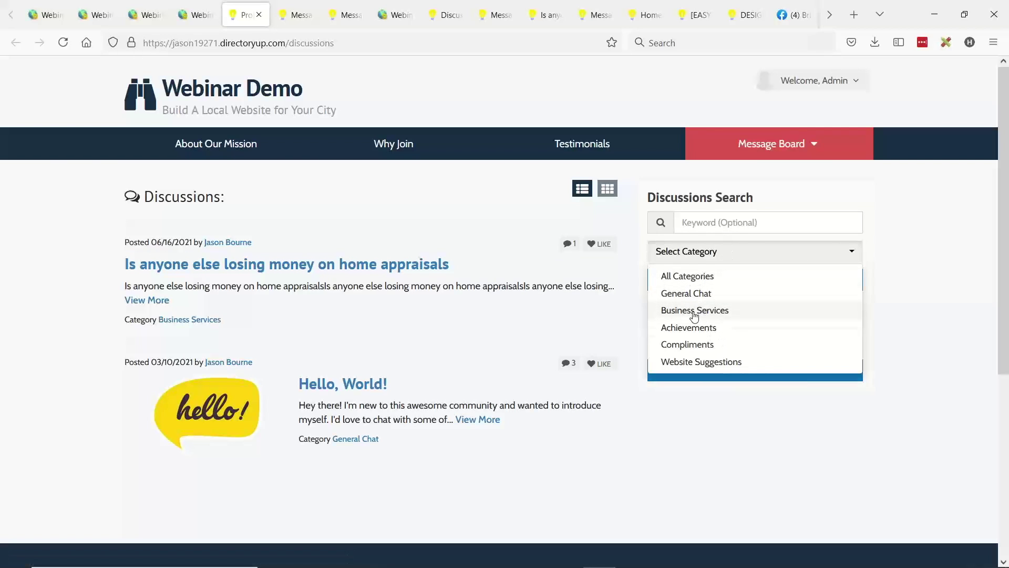
click(695, 311)
click(894, 227)
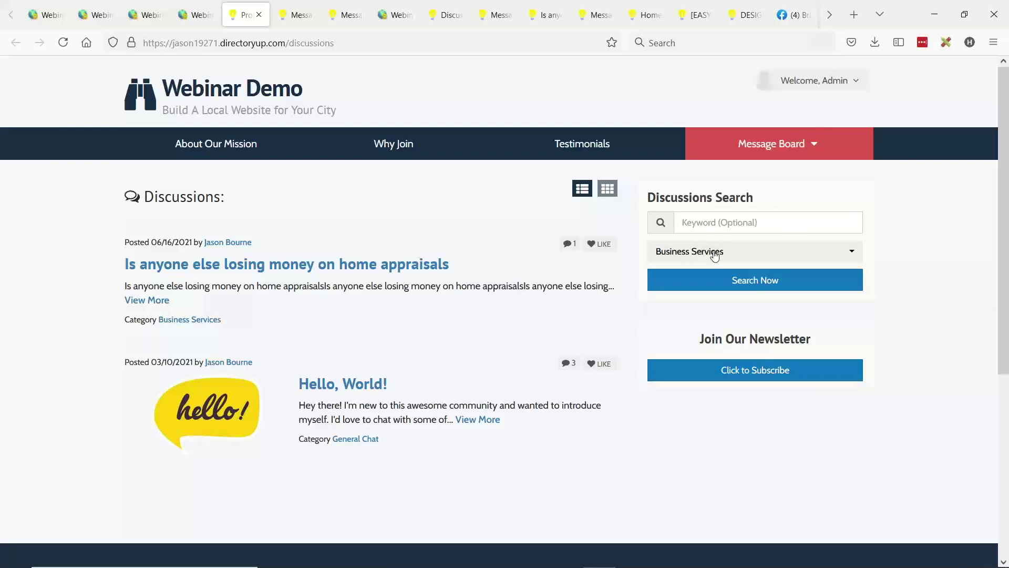
click(755, 281)
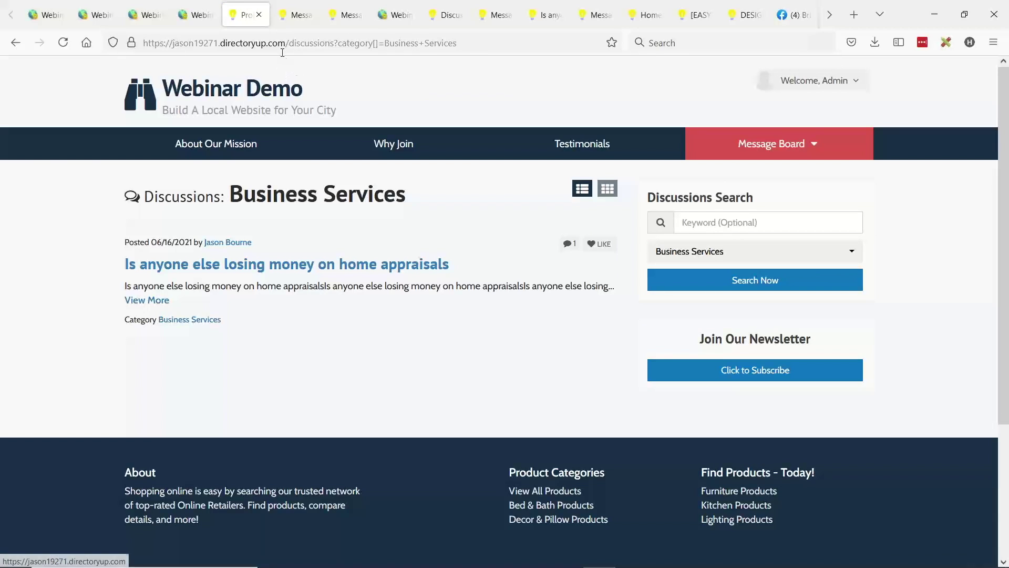
Step: Select the address path from /discussions onward for the filtered results
click(286, 45)
drag(286, 45, 415, 43)
text(ctoryup.comc)
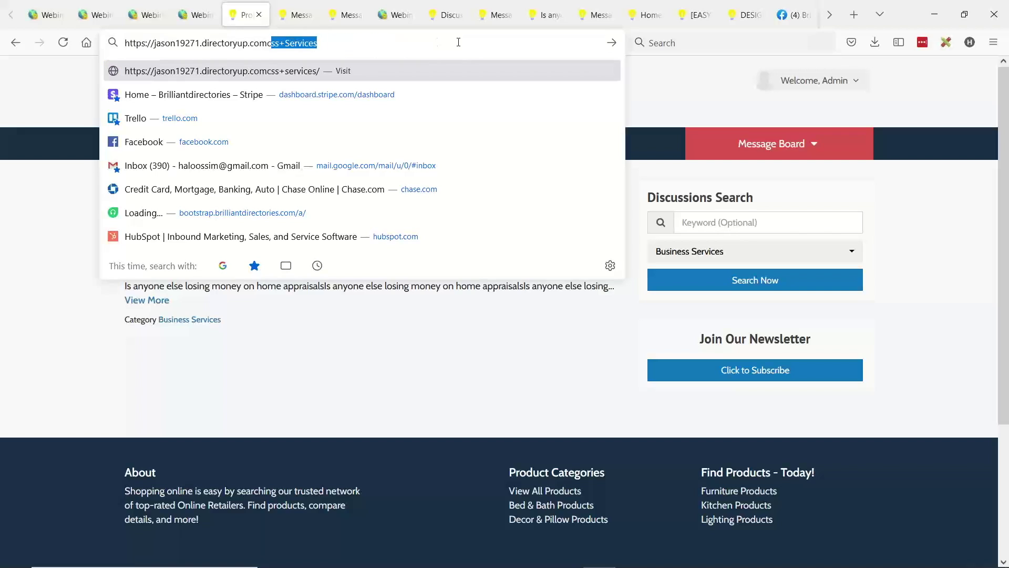
drag(271, 43, 458, 40)
key(ctrl+z)
drag(269, 42, 374, 43)
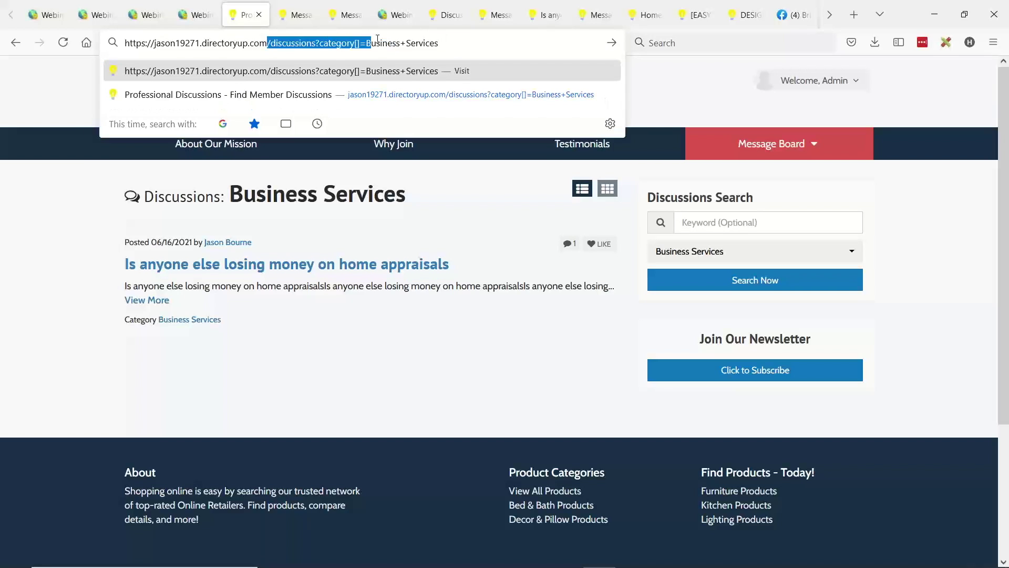
triple_click(248, 44)
click(306, 41)
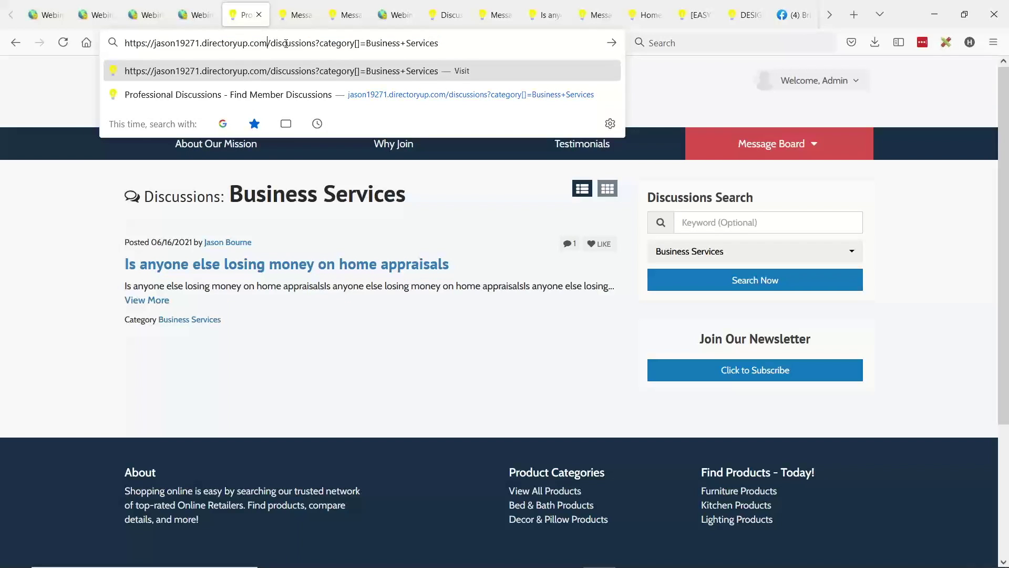
drag(267, 43, 458, 40)
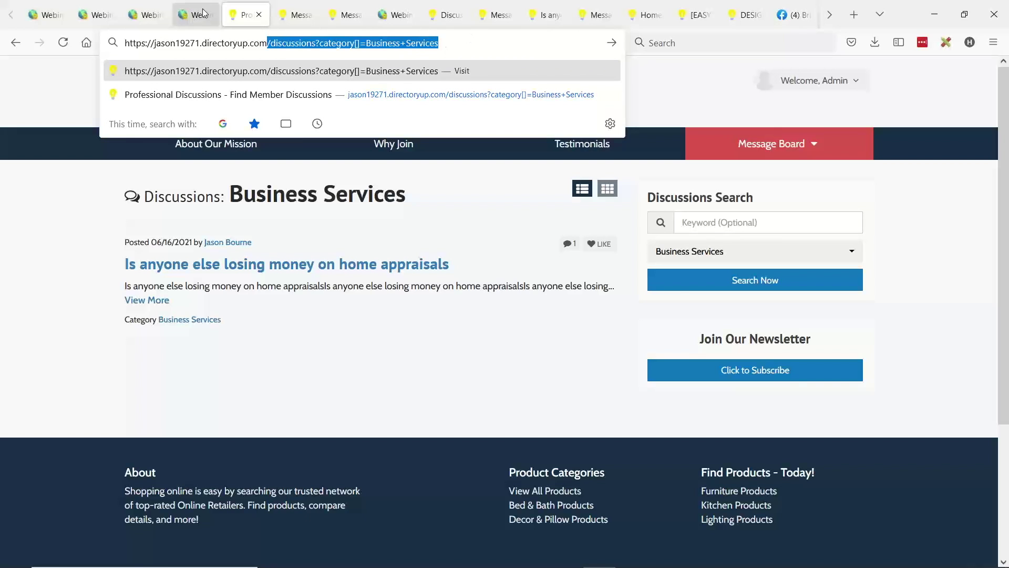
click(147, 14)
Step: Update the link on the Business Services briefcase icon
scroll(452, 150, down, 2)
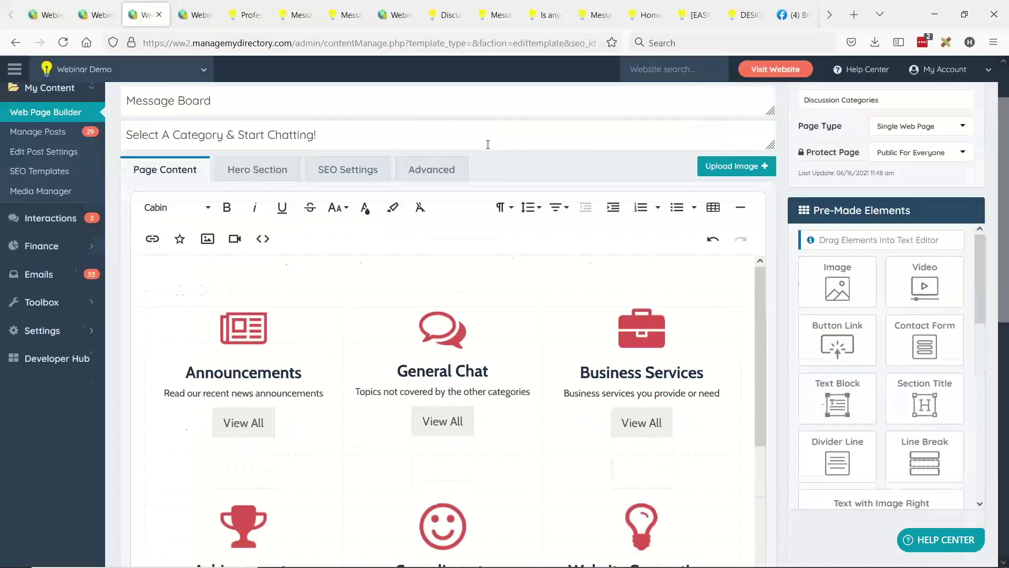
click(641, 329)
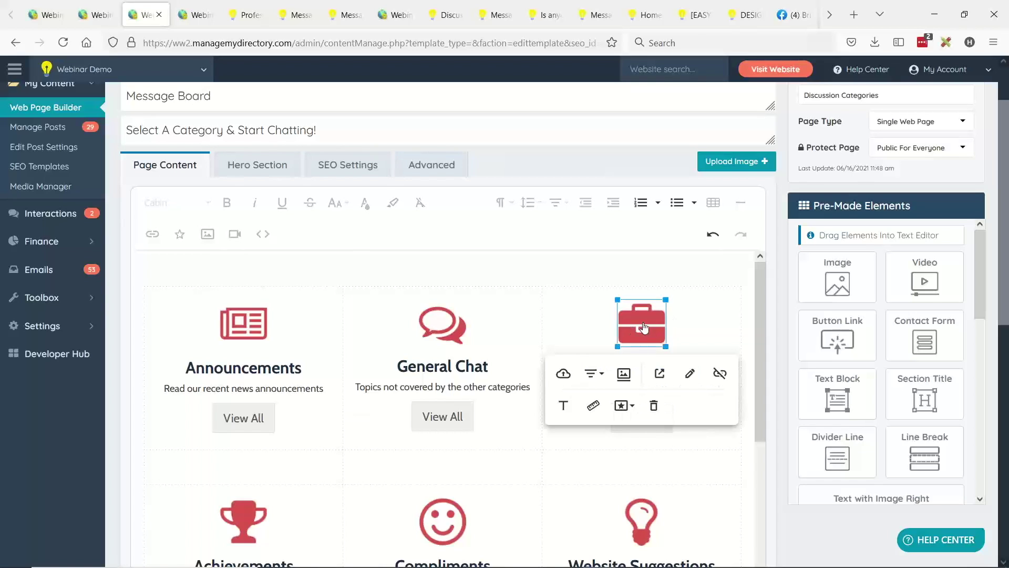
click(690, 374)
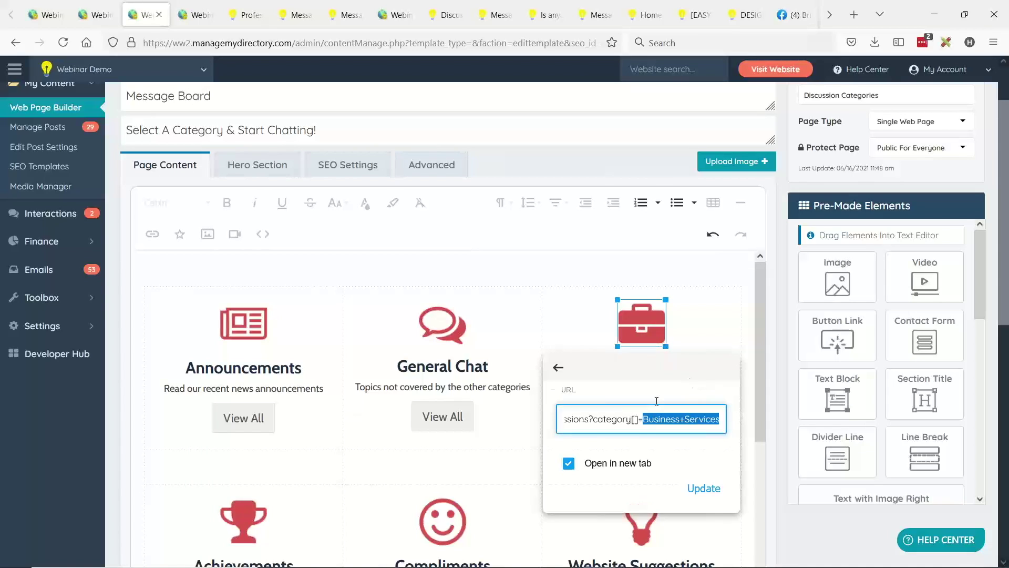
click(704, 489)
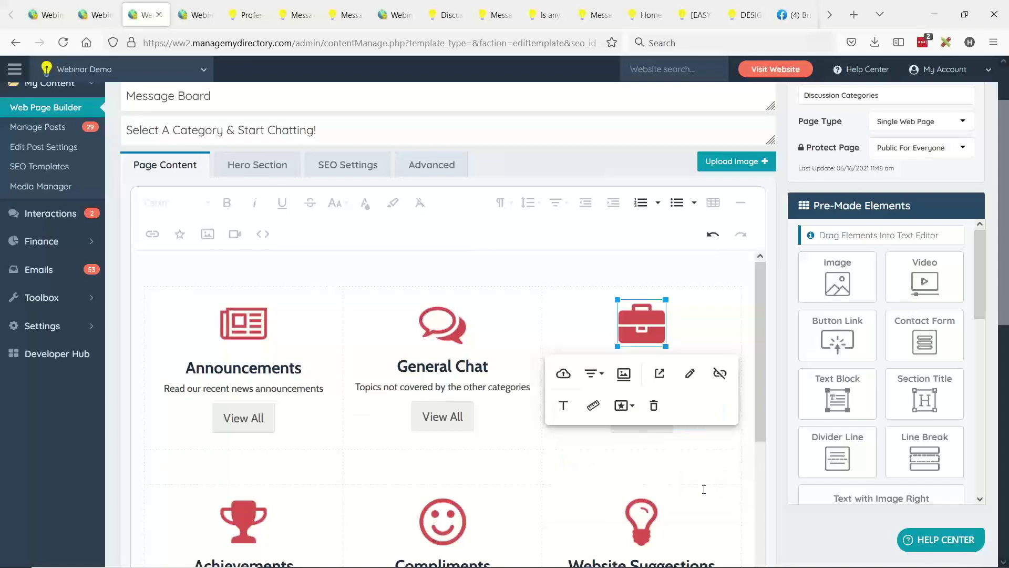
Step: Replace the old View All line with a new Button Default-style button link
click(663, 419)
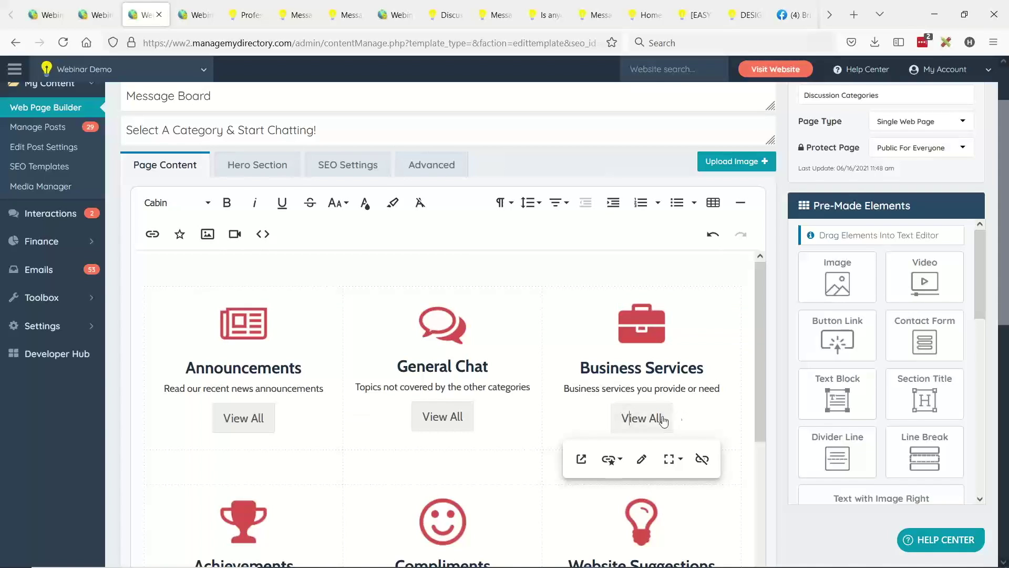
click(702, 459)
double_click(652, 418)
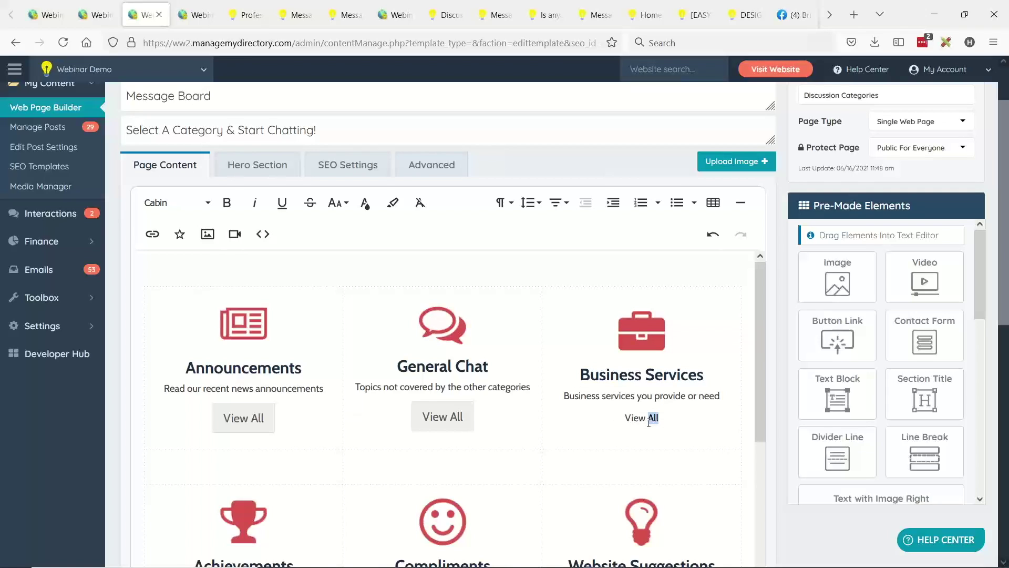
triple_click(648, 419)
key(BackSpace)
key(BackSpace)
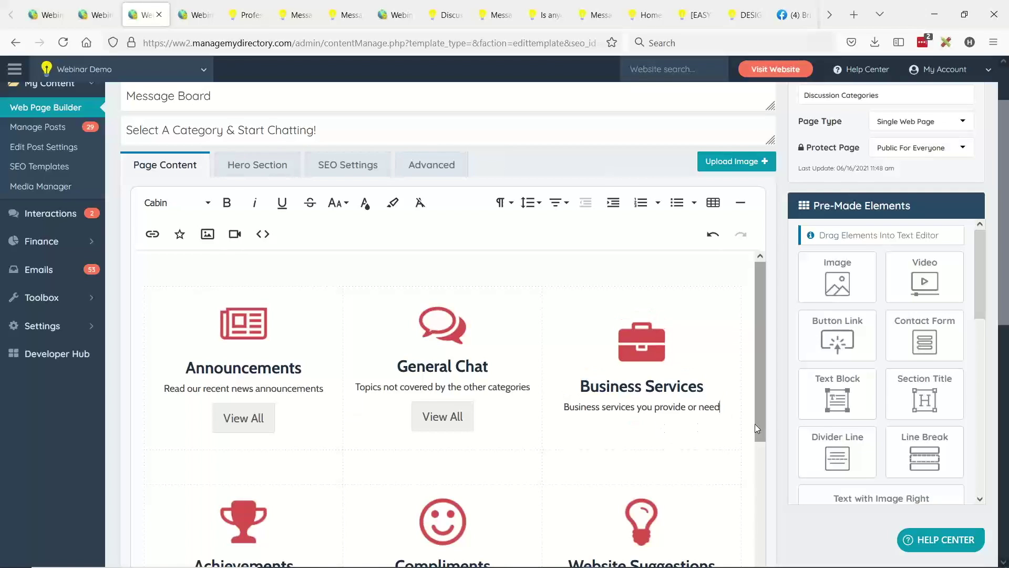
key(Return)
drag(845, 331, 643, 419)
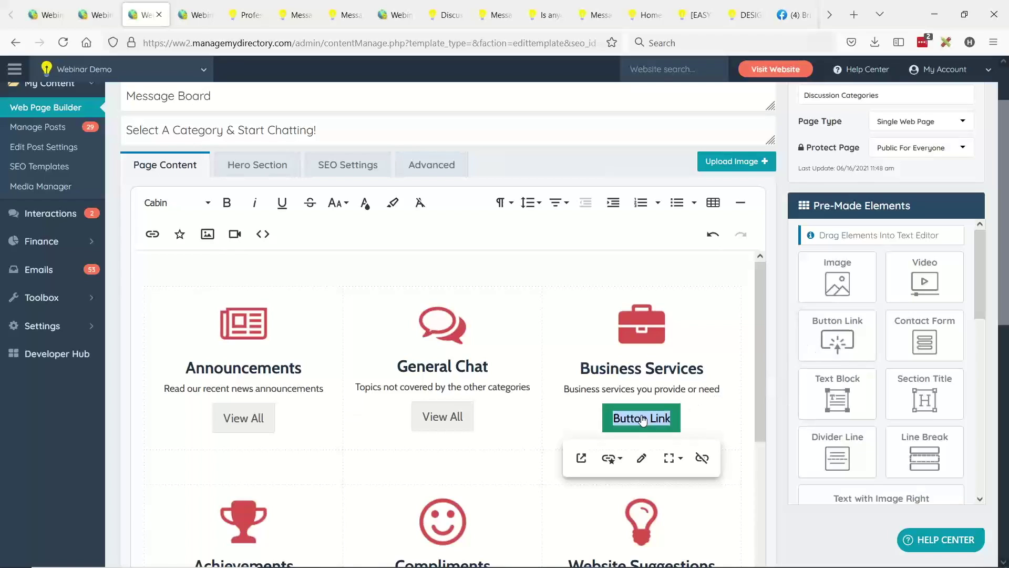
click(611, 458)
click(653, 543)
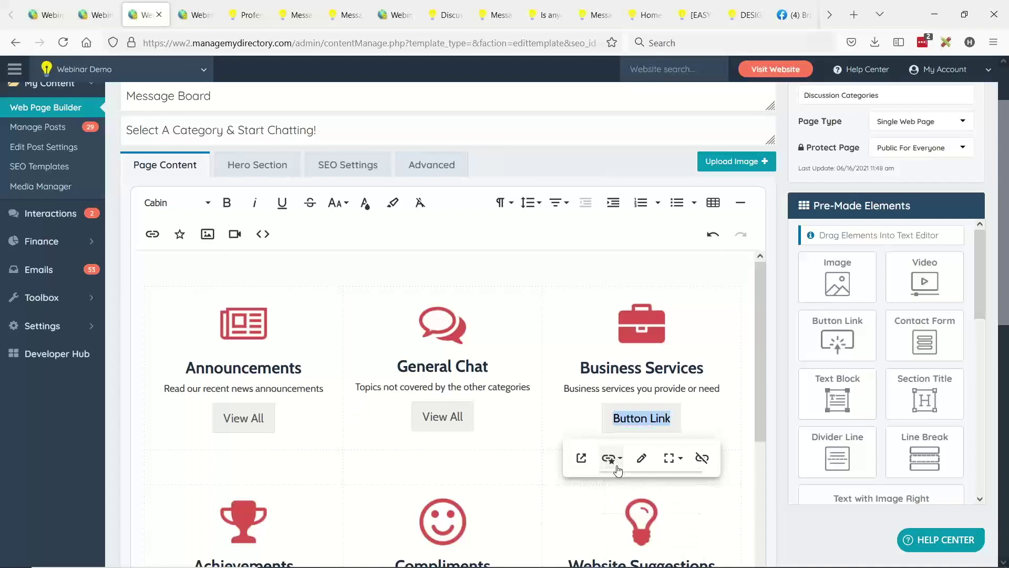
Step: Point the new button at the Business Services discussions URL and label it 'View All'
click(642, 458)
click(613, 475)
key(BackSpace)
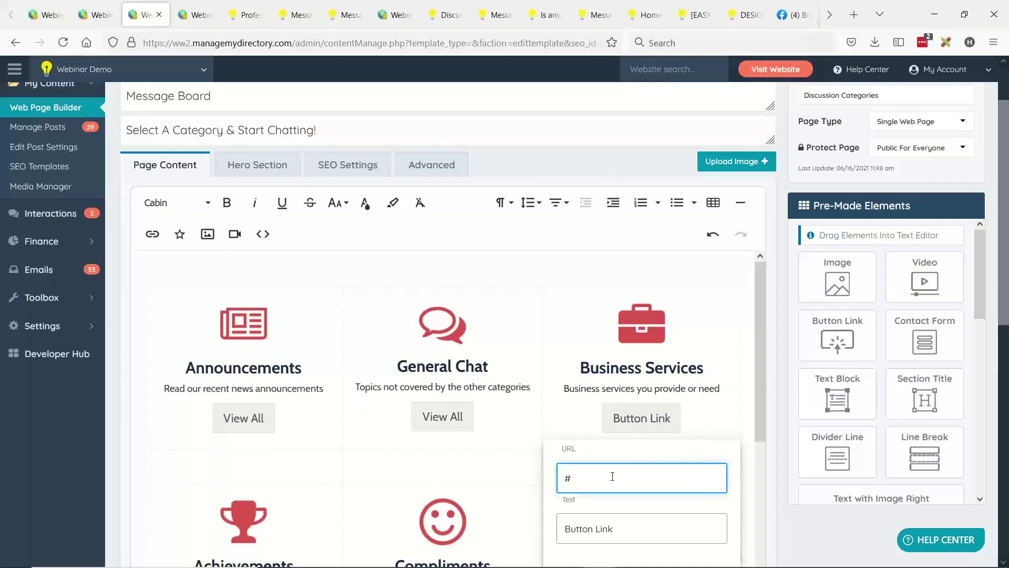
key(ctrl+v)
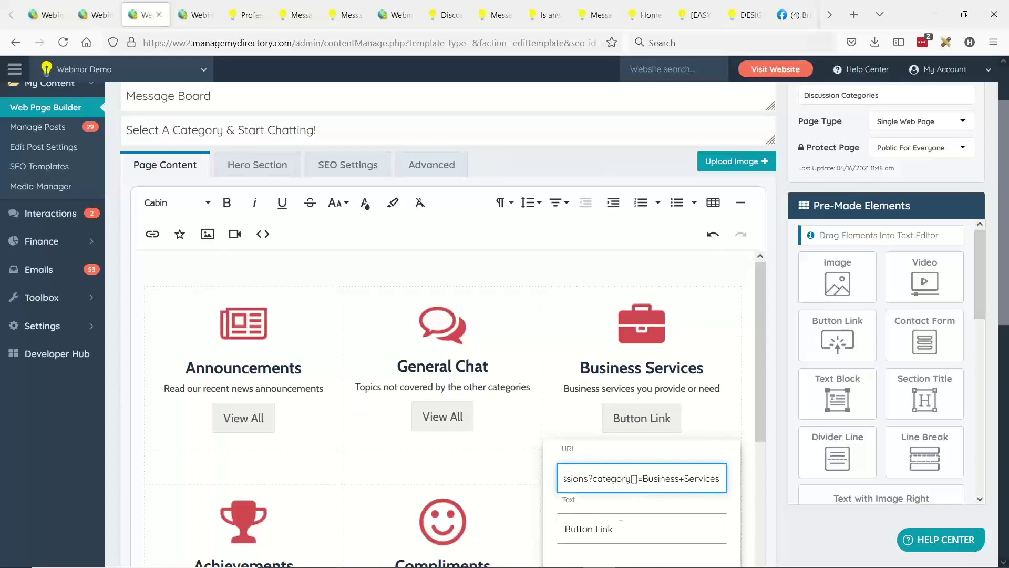
key(Tab)
text(Vie)
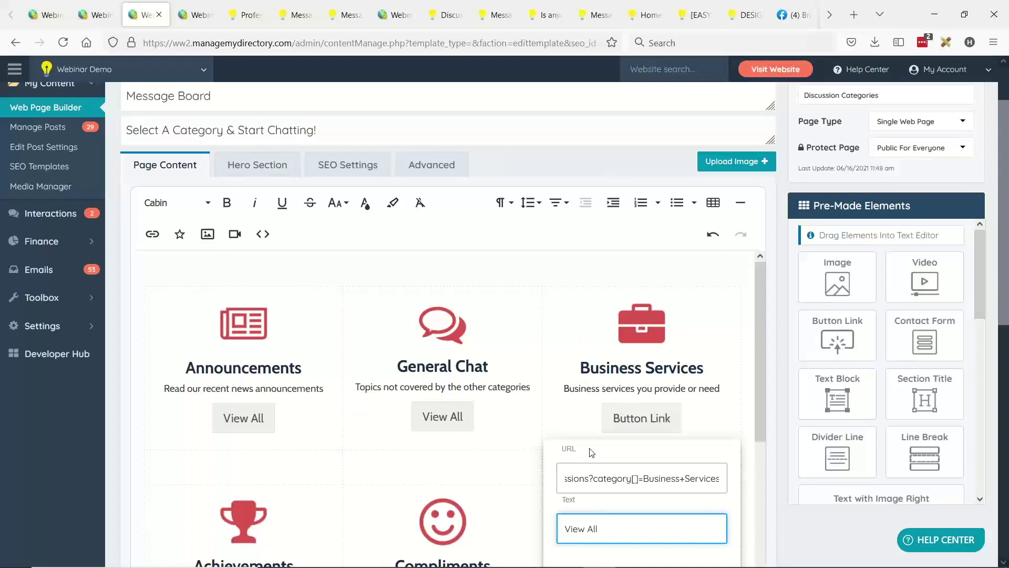
scroll(591, 452, down, 5)
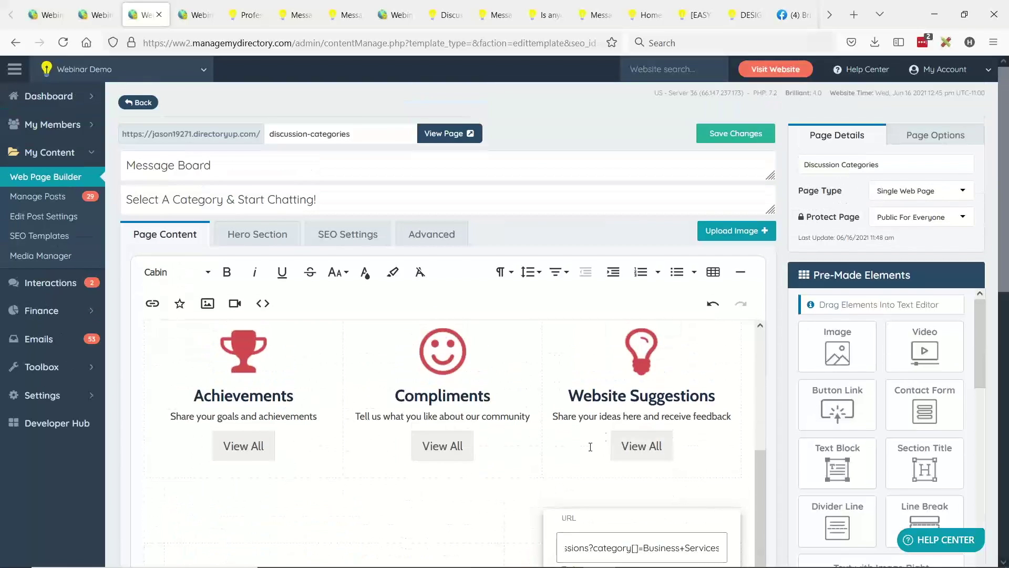
scroll(699, 431, down, 2)
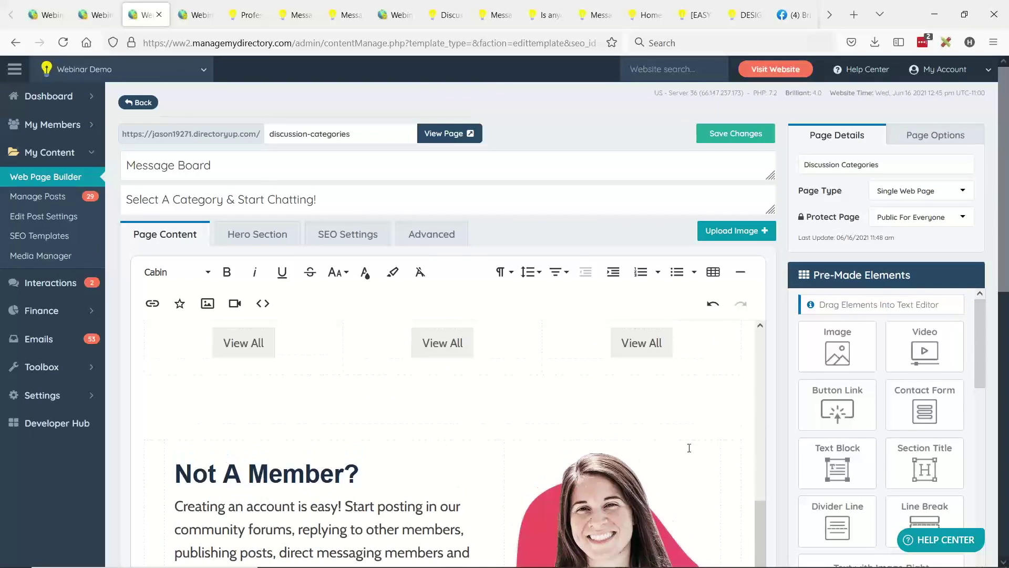
scroll(689, 447, up, 5)
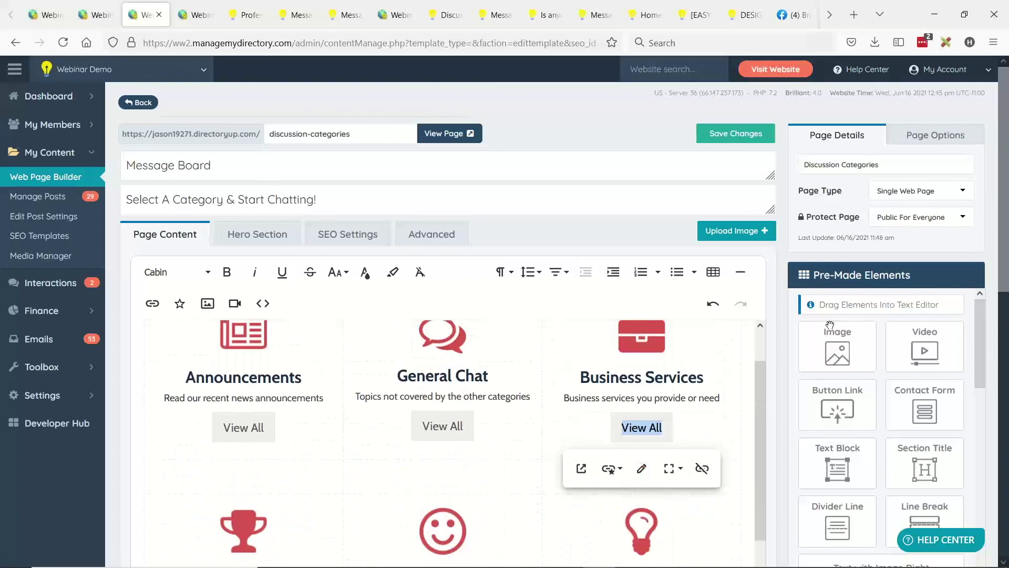
scroll(830, 325, down, 2)
scroll(737, 368, down, 1)
scroll(736, 368, up, 2)
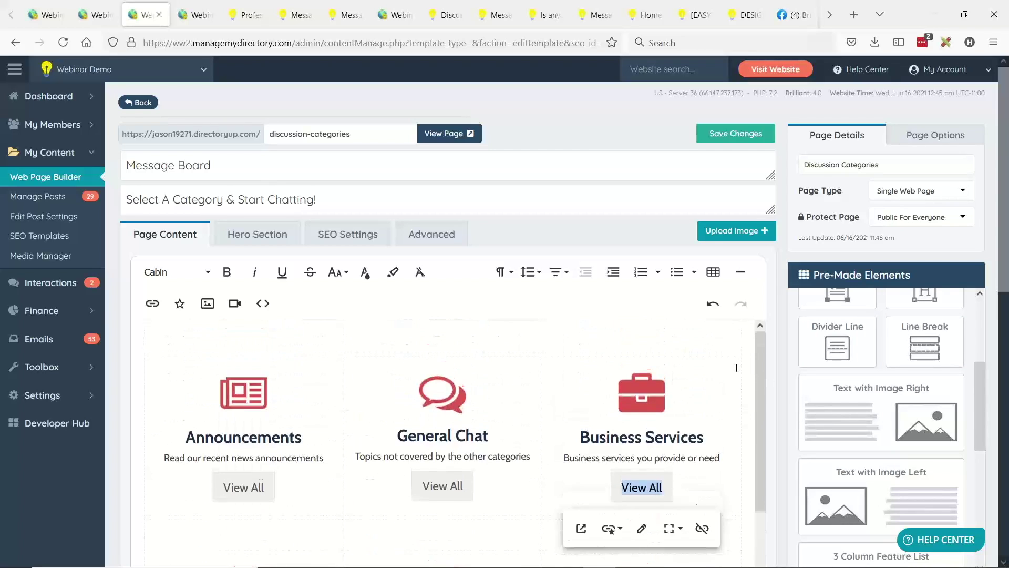
Step: Preview the Message Board page with its red-tinted hero banner, then return to the editor
click(282, 236)
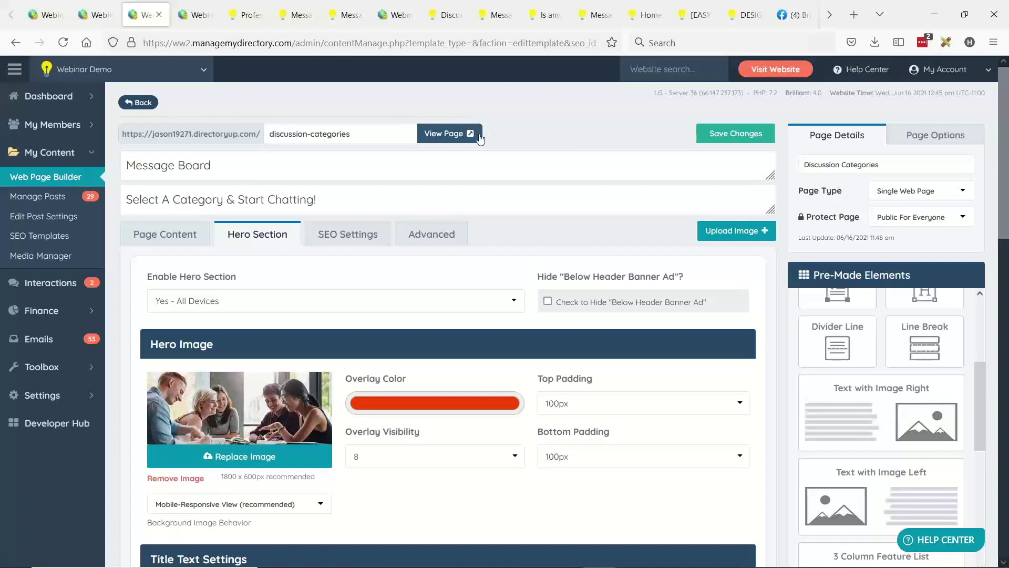
click(450, 134)
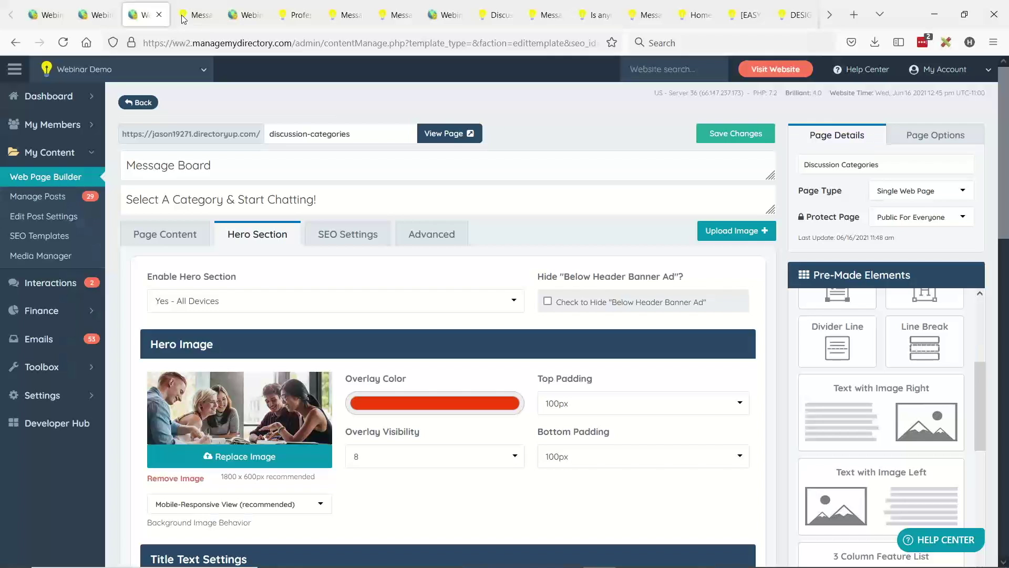
click(157, 6)
Step: Save the page changes and reload the live Message Board page to confirm them
click(738, 135)
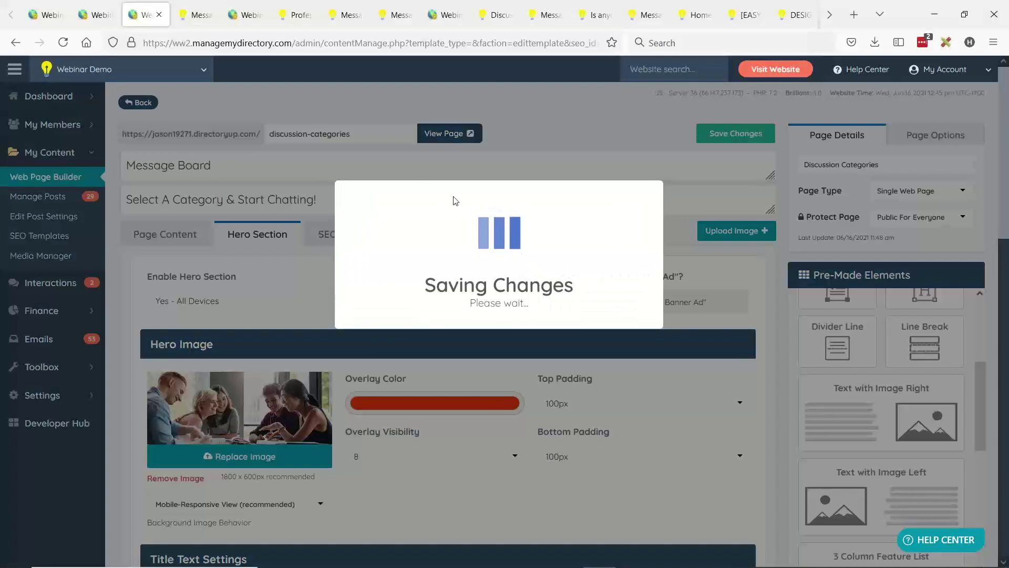
click(195, 14)
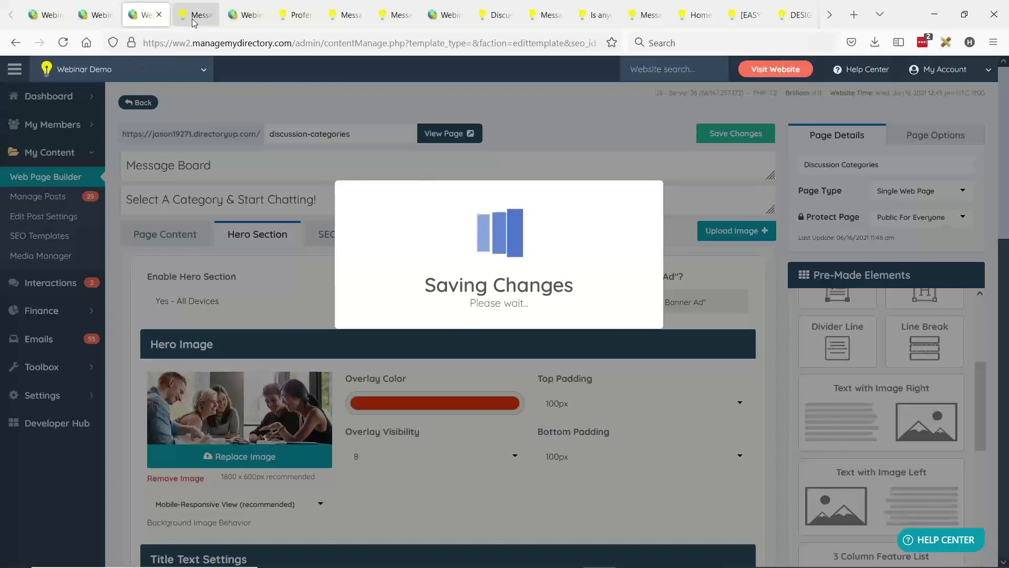
click(63, 43)
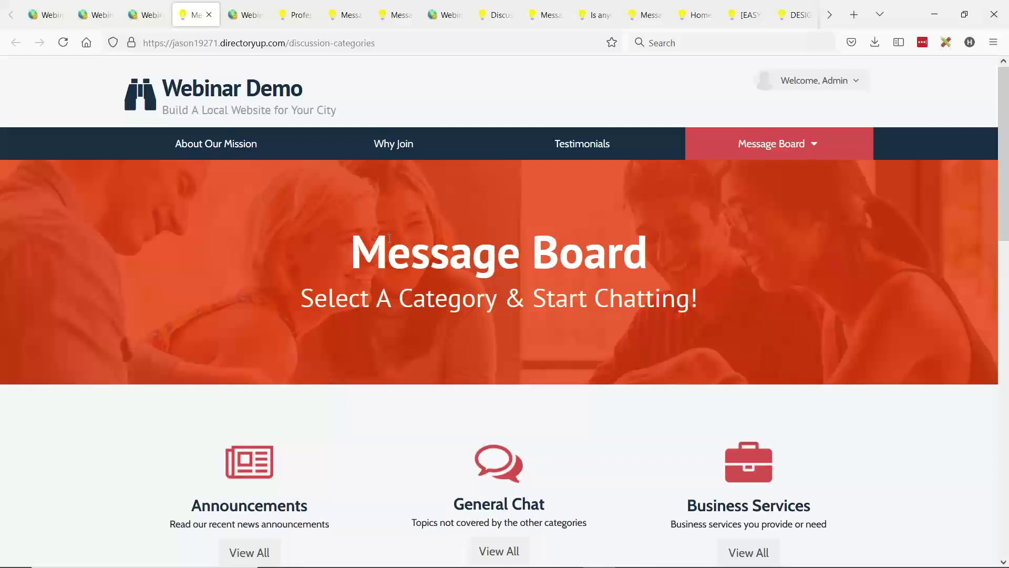
drag(390, 238, 597, 300)
click(600, 299)
Step: Go back to the admin post types list and select the Announcements post type name
click(294, 15)
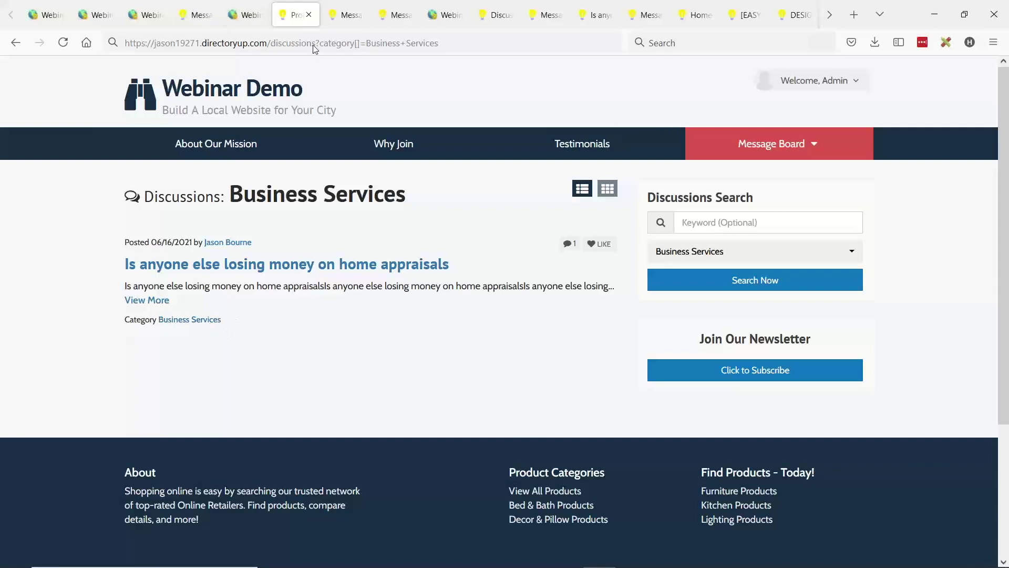
click(231, 16)
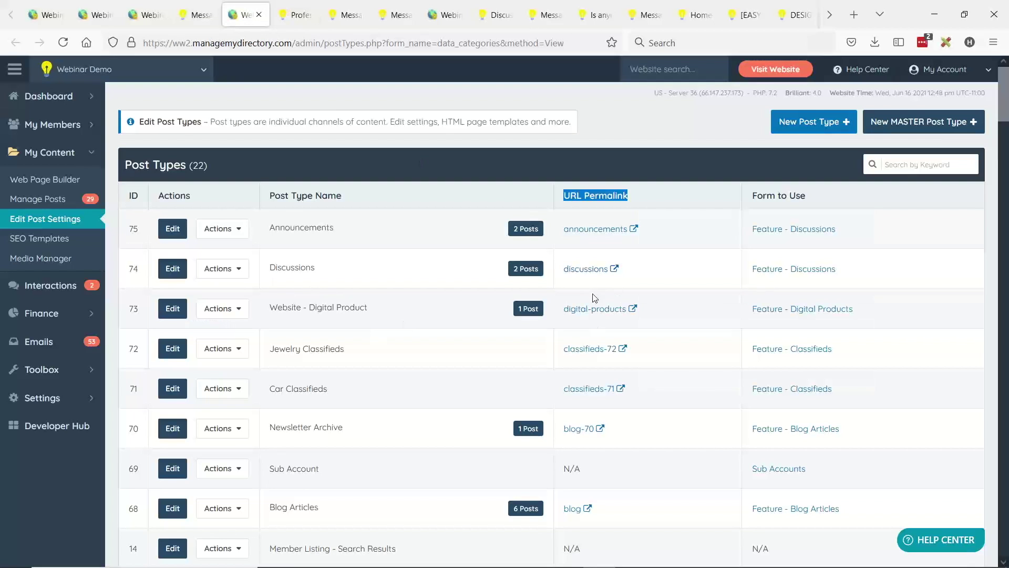
drag(274, 228, 334, 229)
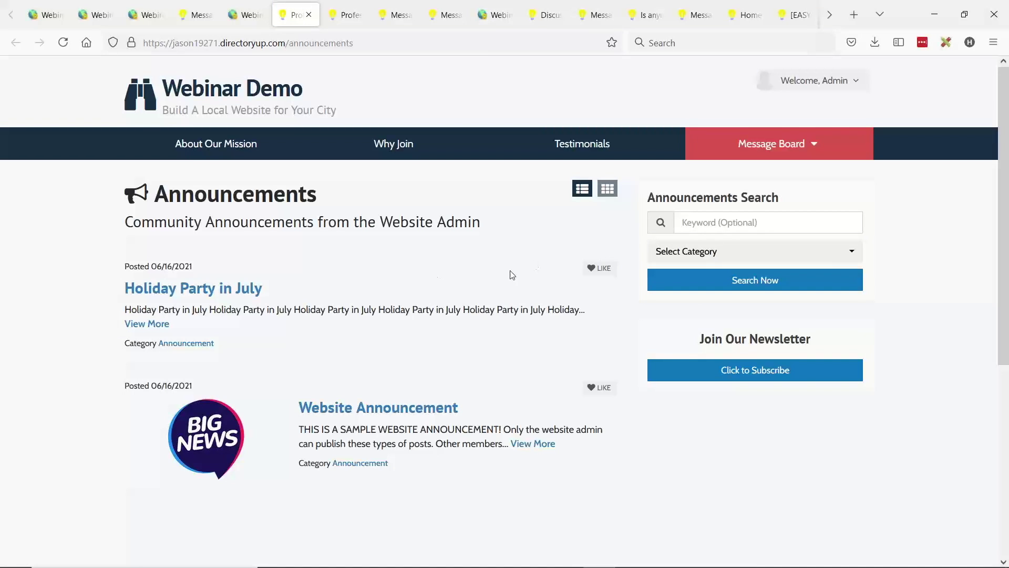
Step: Filter announcements to the Announcement category and copy the filtered page address
click(697, 253)
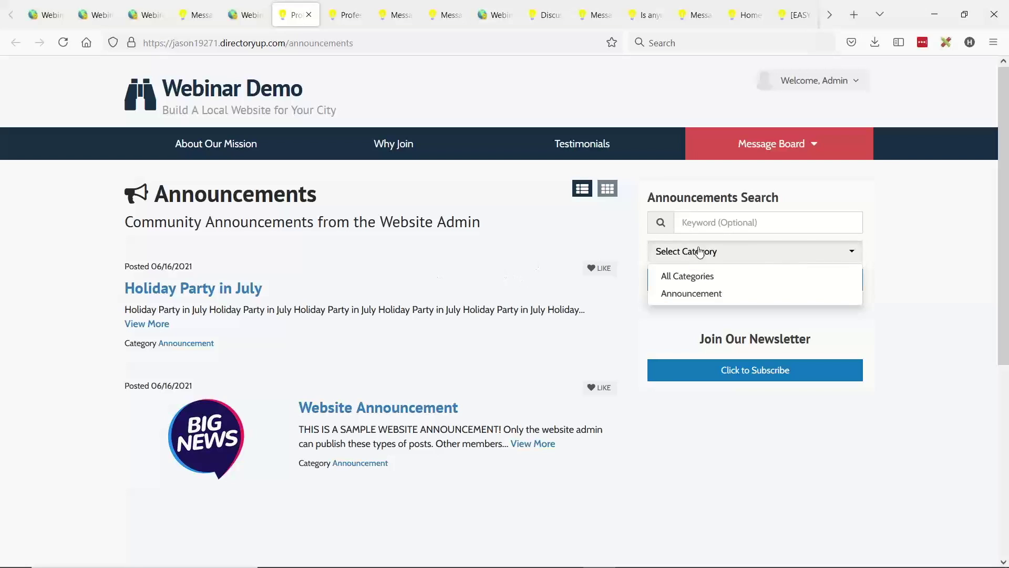
click(713, 298)
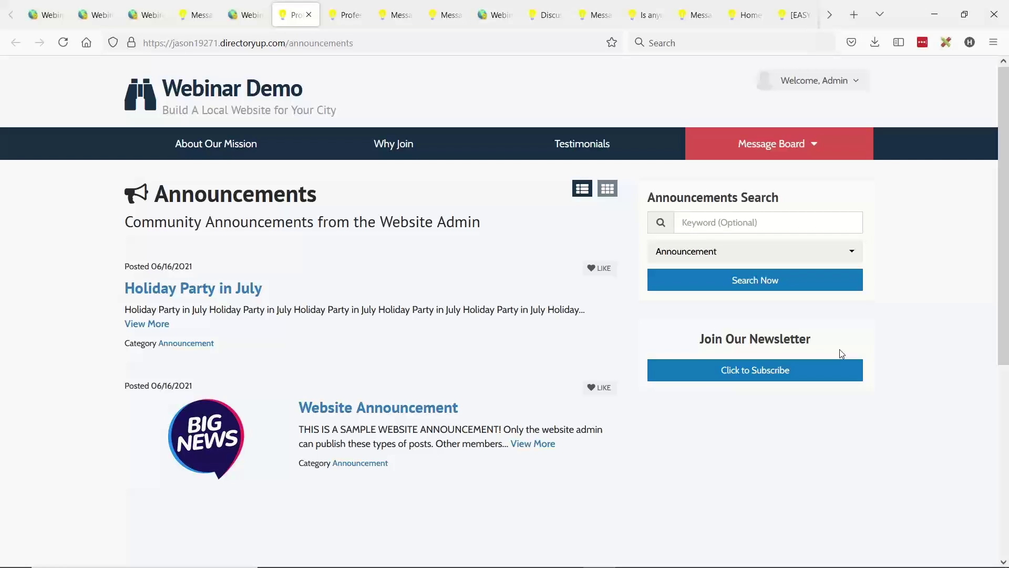
click(705, 274)
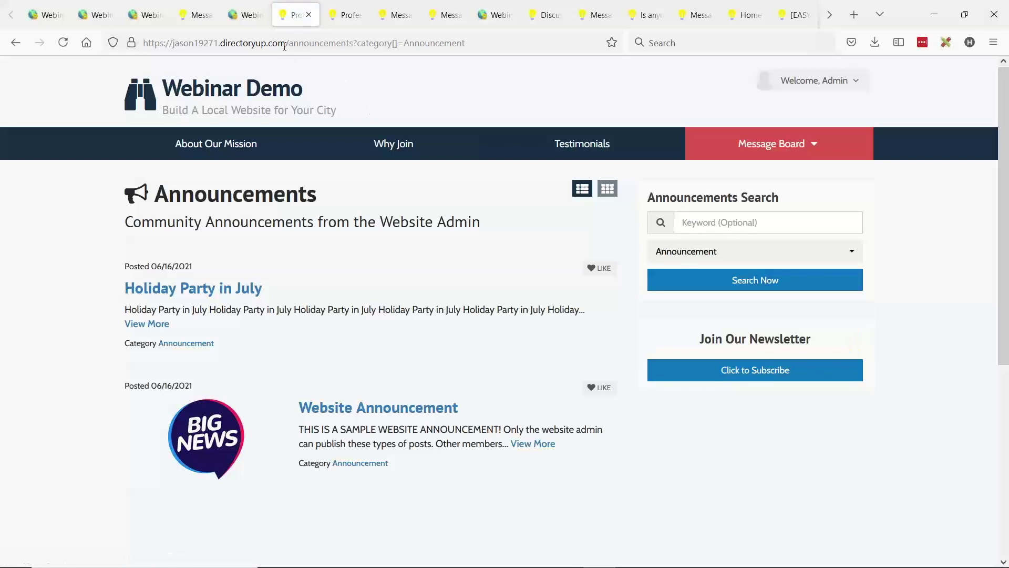
drag(286, 43, 509, 36)
key(ctrl+c)
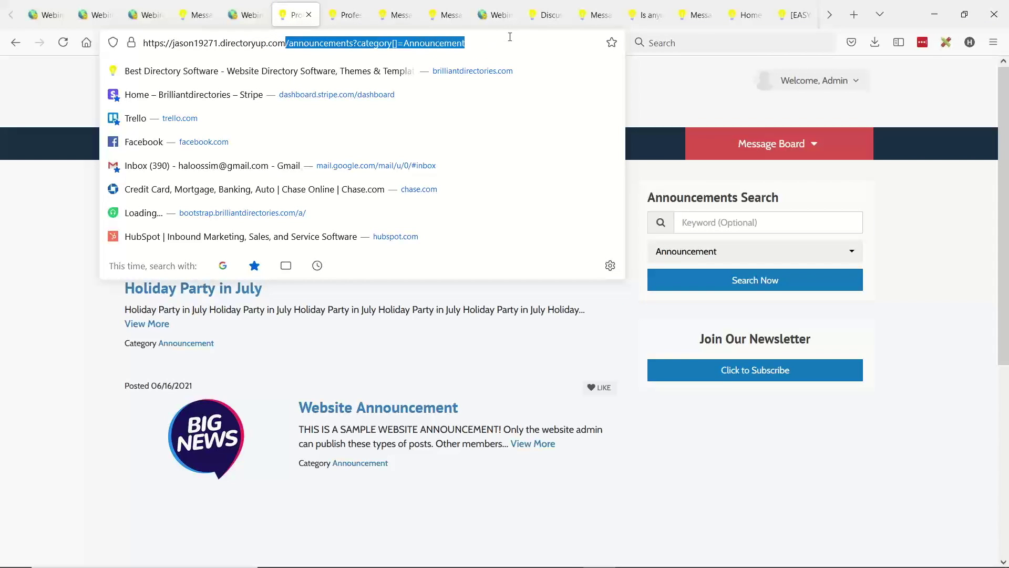
key(ctrl+shift+Tab)
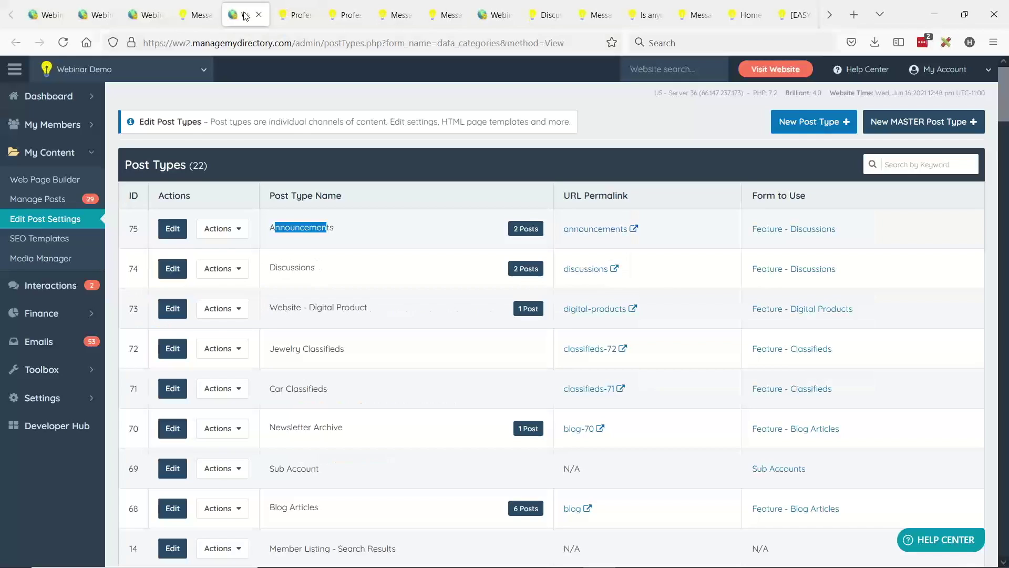
Step: Set the Announcements View All button link to /announcements?category[]=Announcement
key(ctrl+shift+Tab)
key(ctrl+shift+Tab)
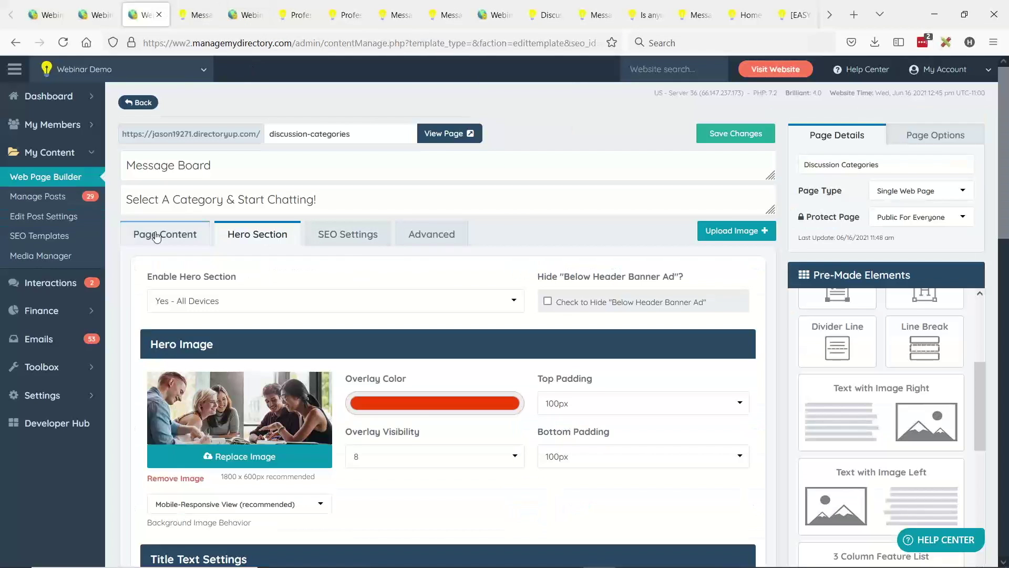
click(165, 234)
scroll(249, 257, down, 3)
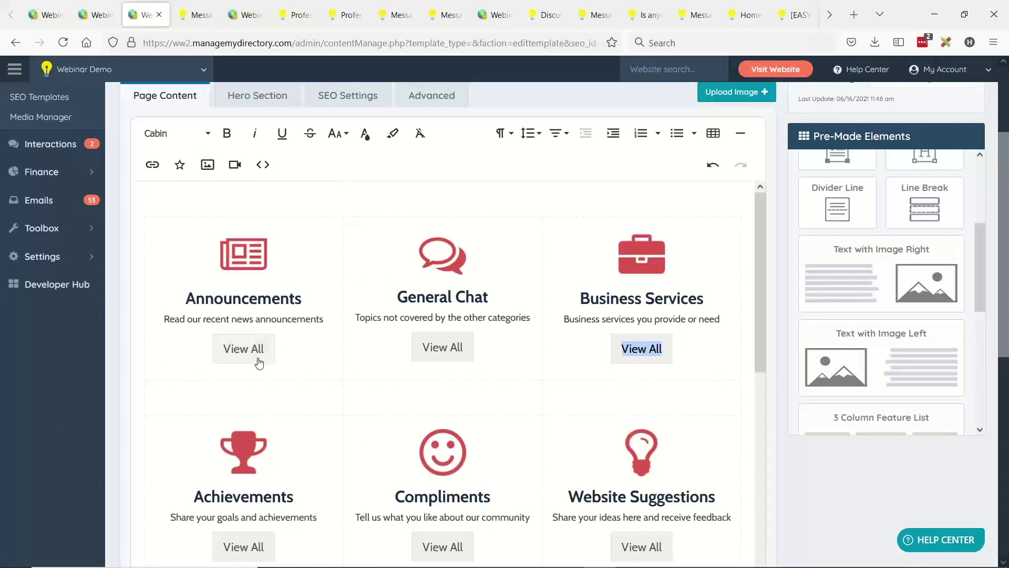
click(239, 351)
click(243, 390)
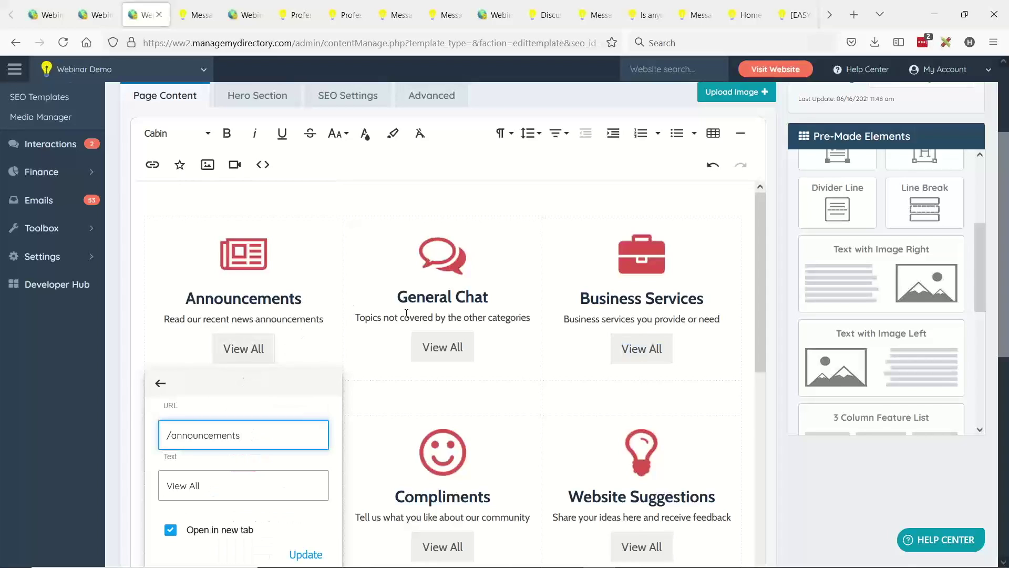
scroll(242, 421, down, 3)
triple_click(247, 442)
key(ctrl+v)
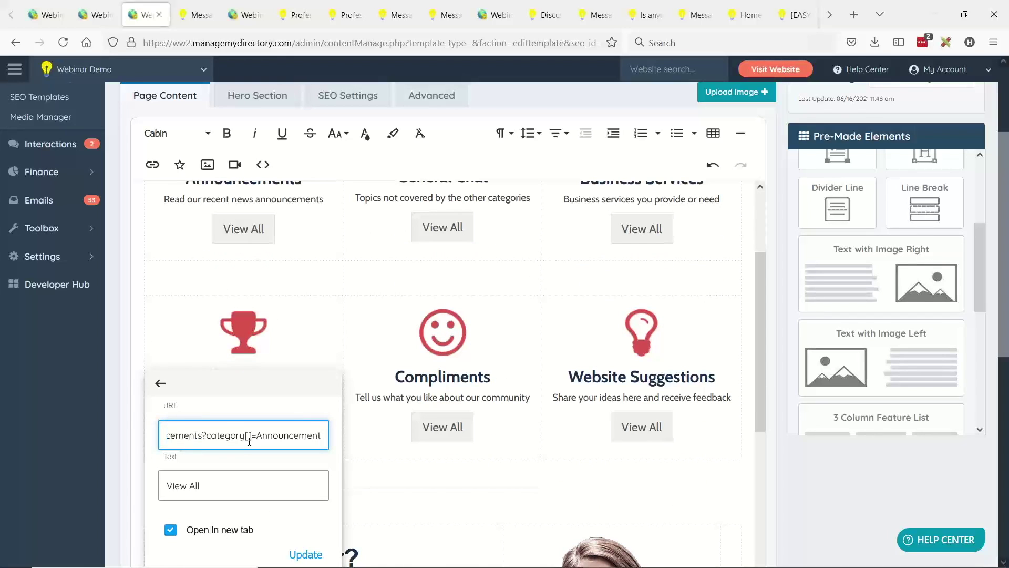
click(305, 555)
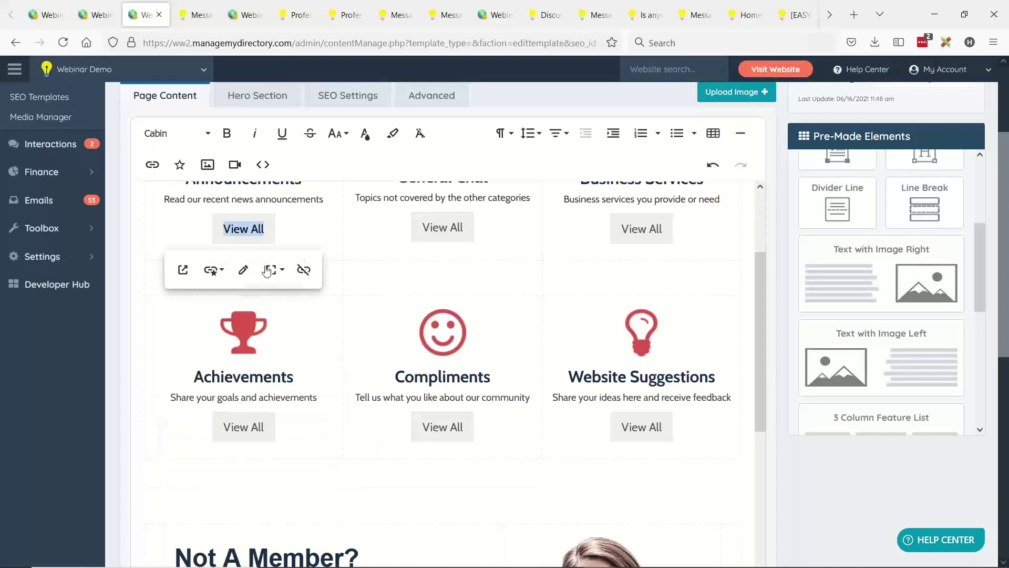
Step: Give the Announcements icon the same /announcements?category[]=Announcement link
scroll(349, 301, up, 1)
click(243, 194)
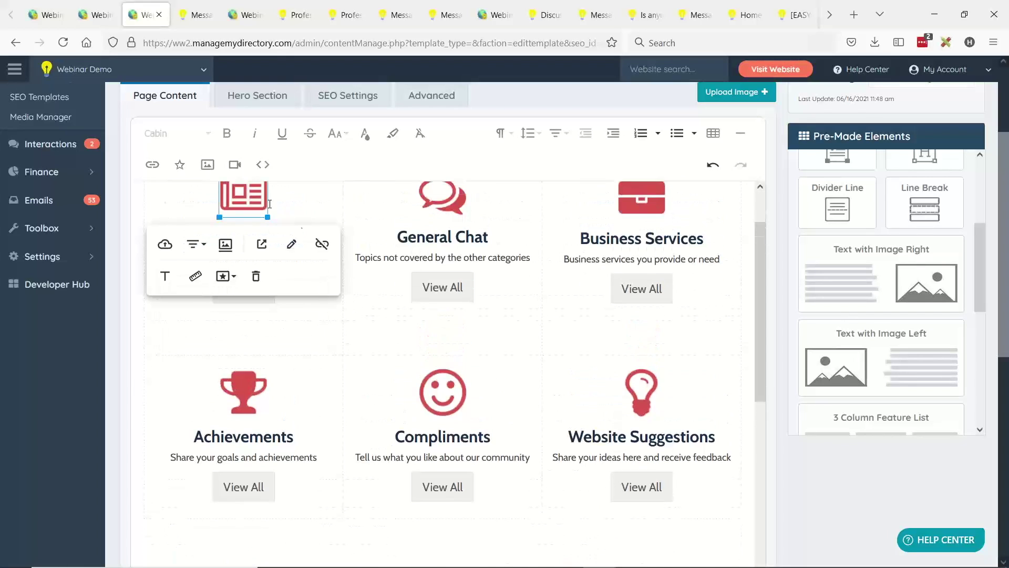
click(291, 244)
key(ctrl+a)
key(ctrl+v)
click(315, 357)
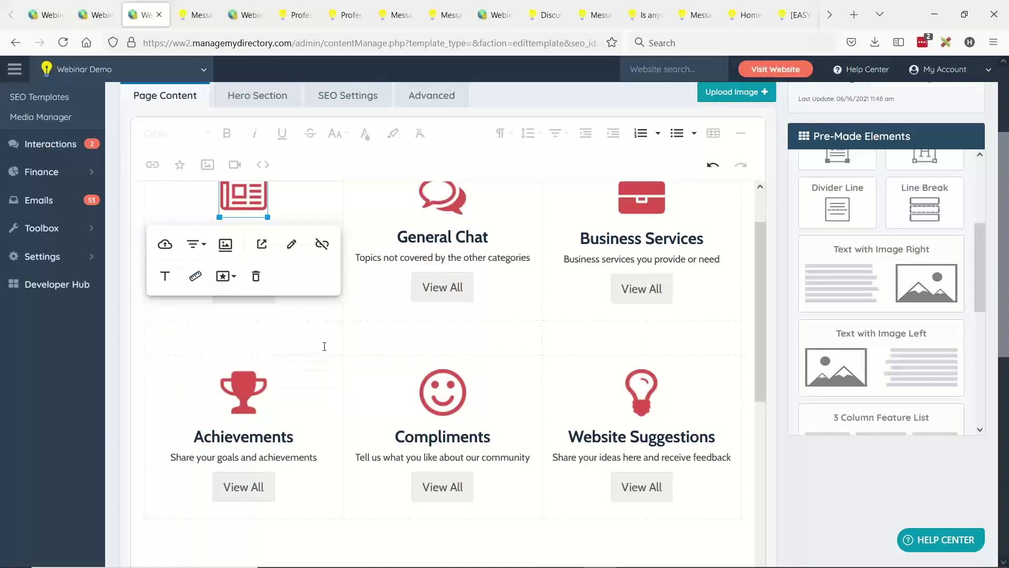
click(361, 329)
scroll(525, 274, up, 1)
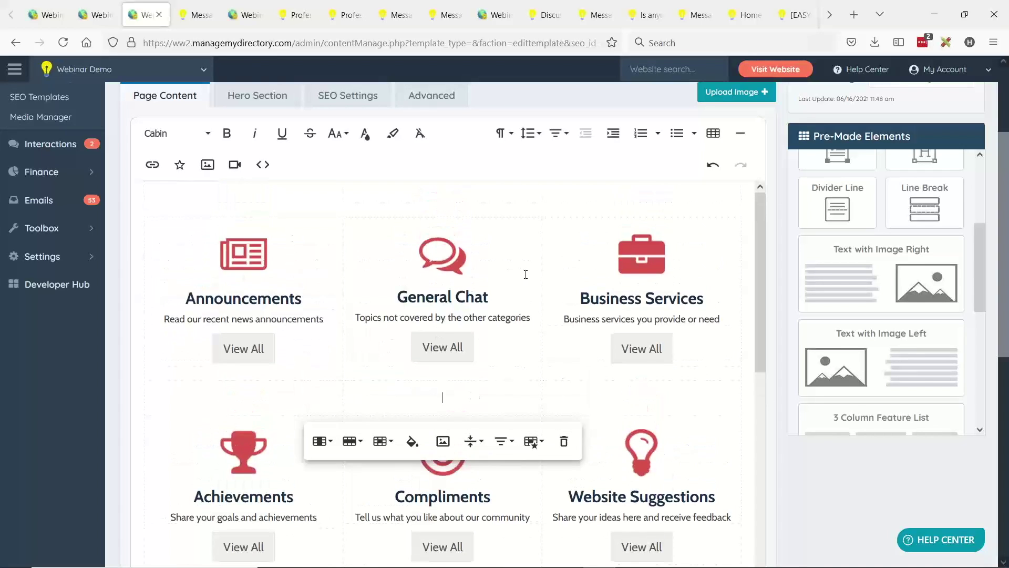
scroll(348, 253, down, 1)
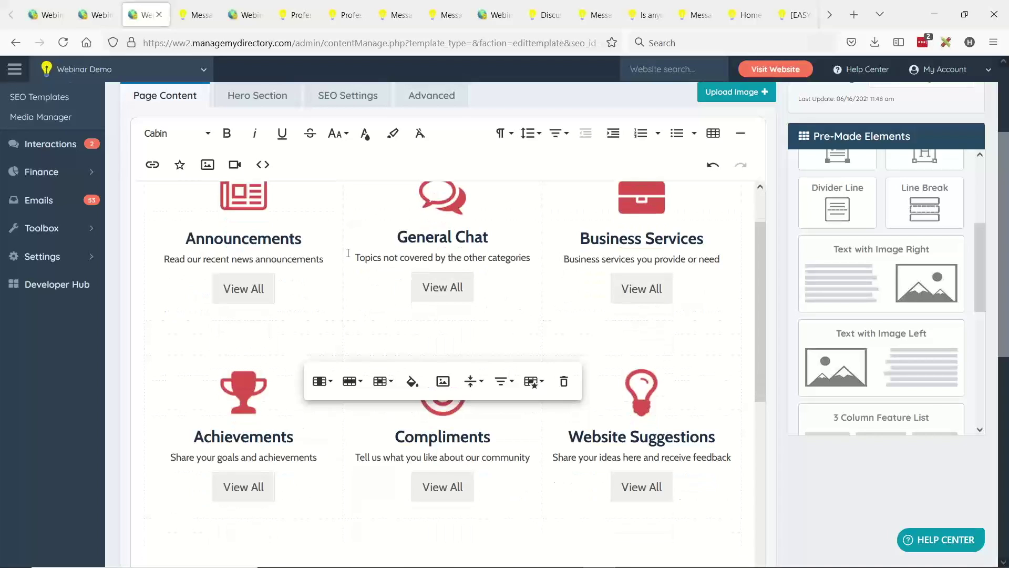
Step: Check the live Message Board page's category cards, then return to the page editor
click(195, 14)
scroll(651, 278, down, 2)
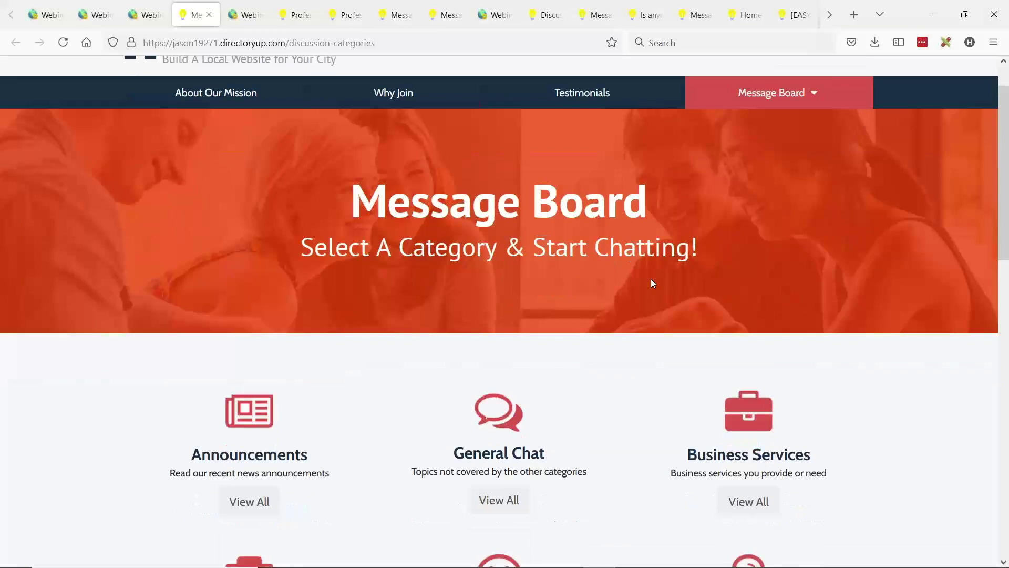
scroll(610, 290, down, 2)
scroll(683, 237, up, 4)
mouse_move(771, 145)
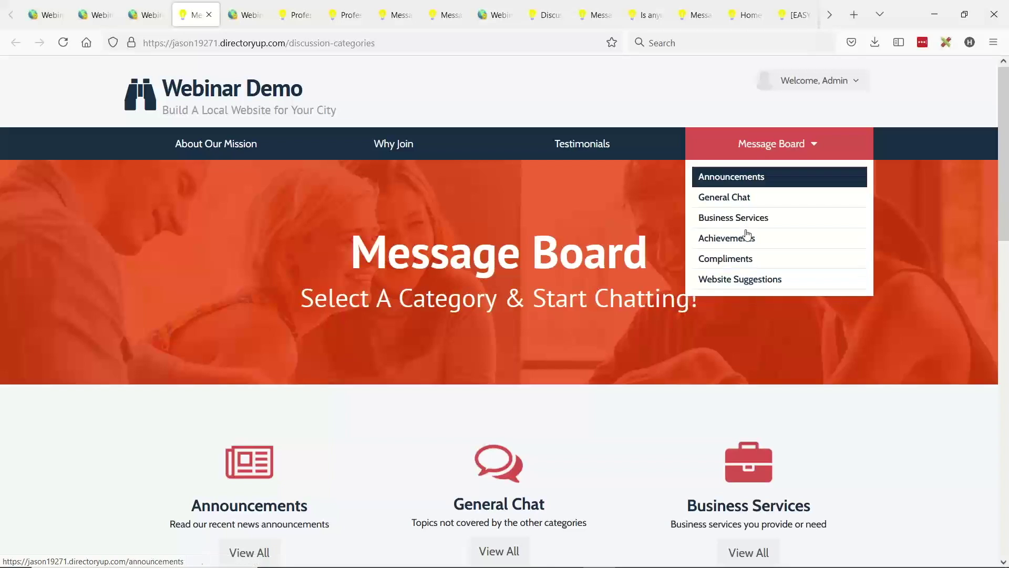
click(145, 15)
Step: Open the Header Main Menu in Menu Manager and locate its Message Board entry
mouse_move(73, 239)
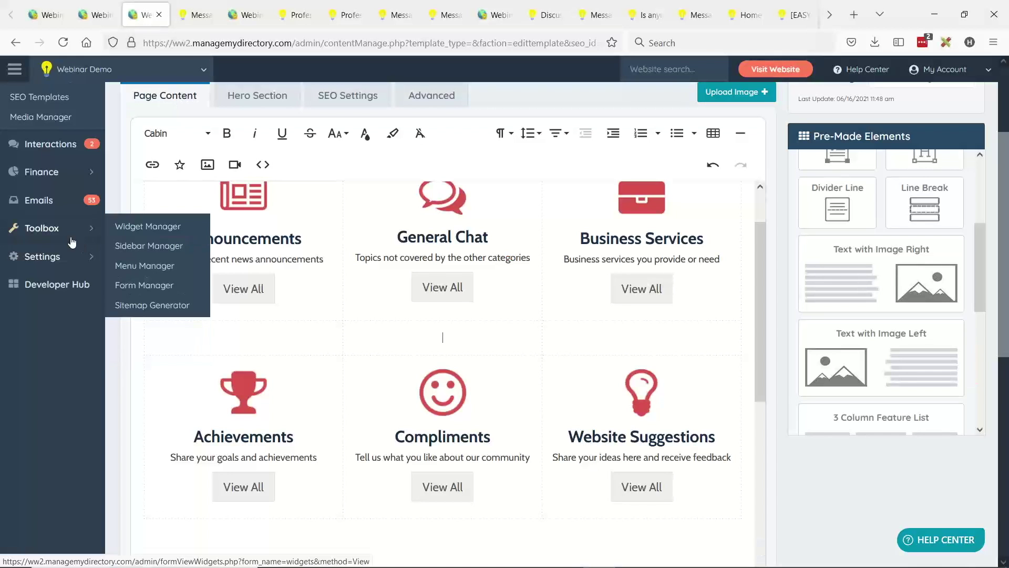
click(130, 270)
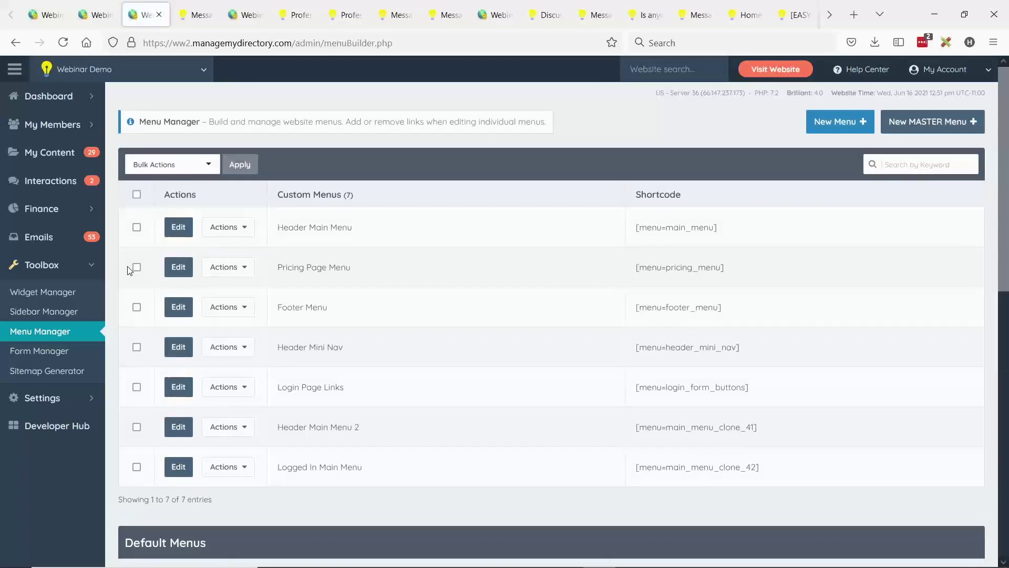
click(175, 234)
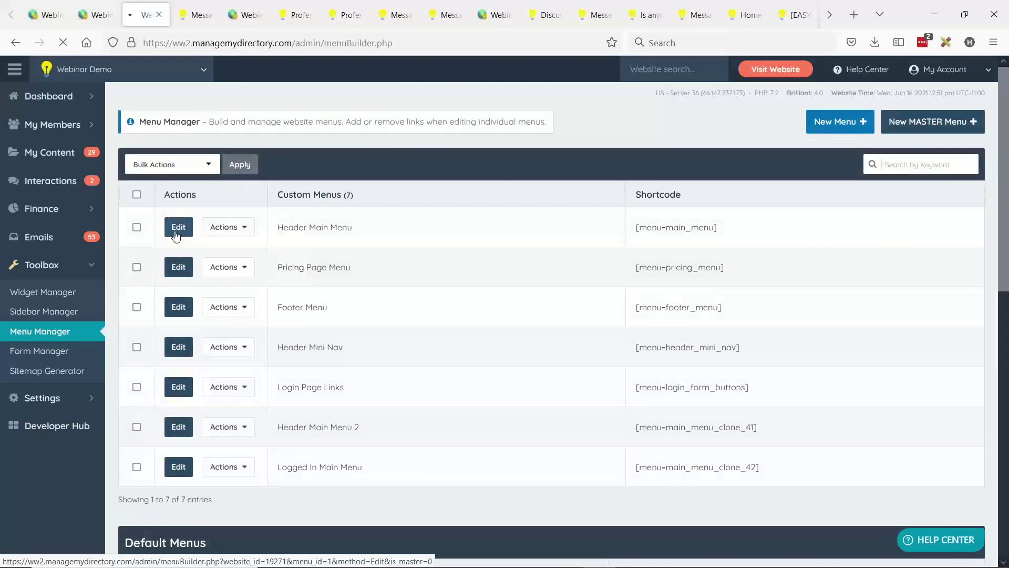
scroll(211, 252, down, 2)
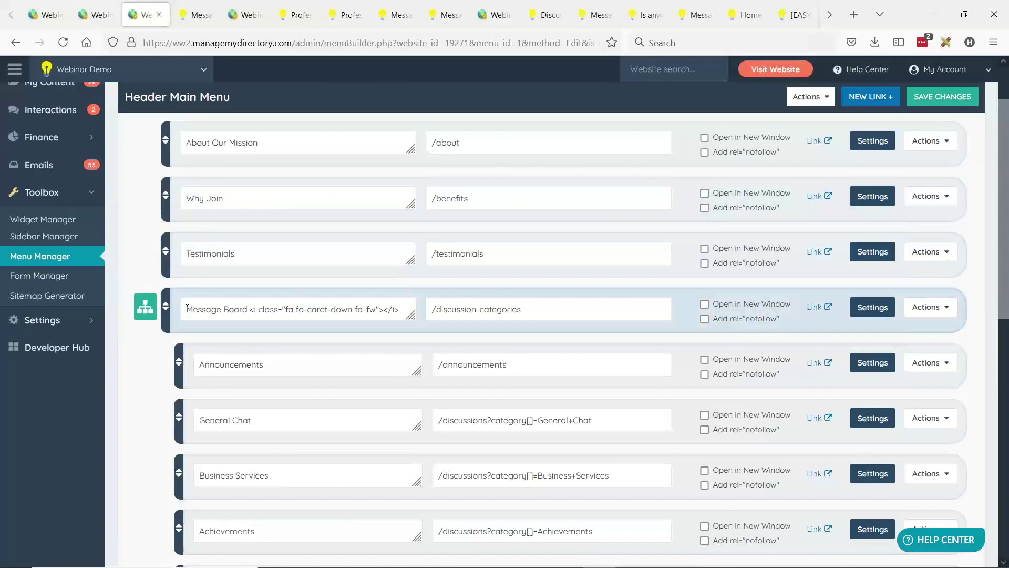
drag(187, 309, 243, 310)
click(149, 374)
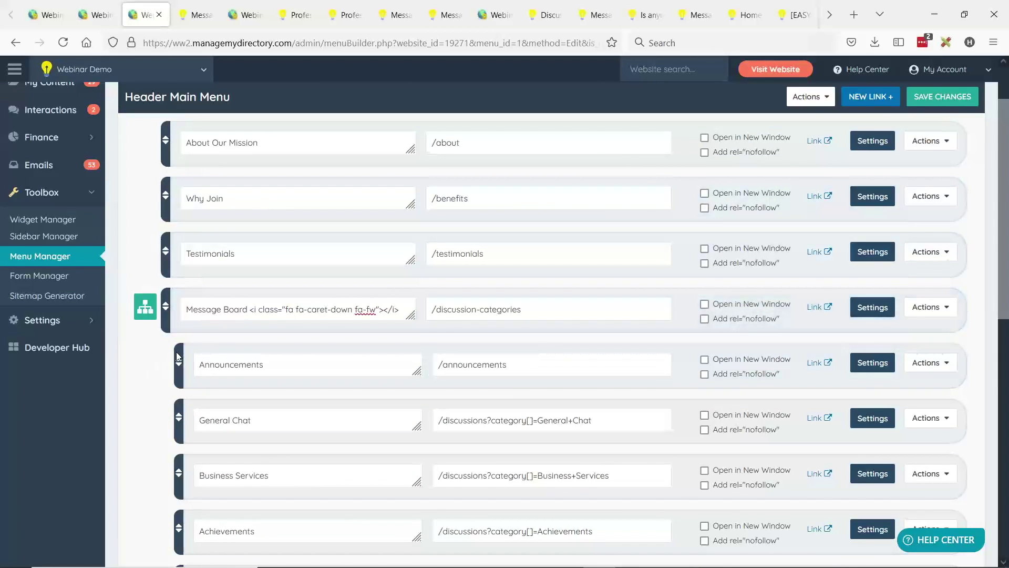
Step: Inspect the Announcements, General Chat, Business Services, Achievements and Compliments submenu link addresses
scroll(245, 352, down, 3)
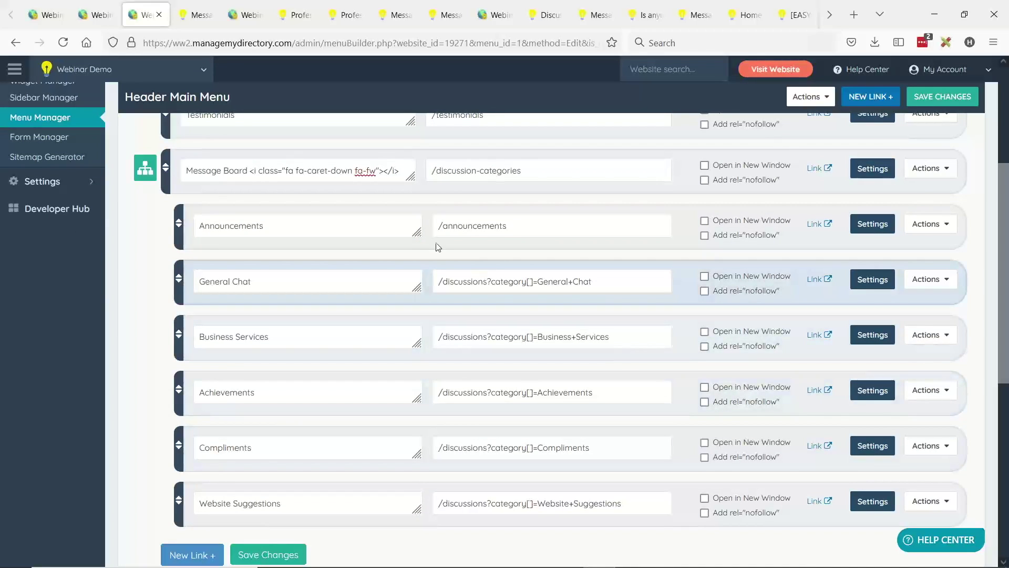
drag(441, 226, 482, 226)
click(252, 226)
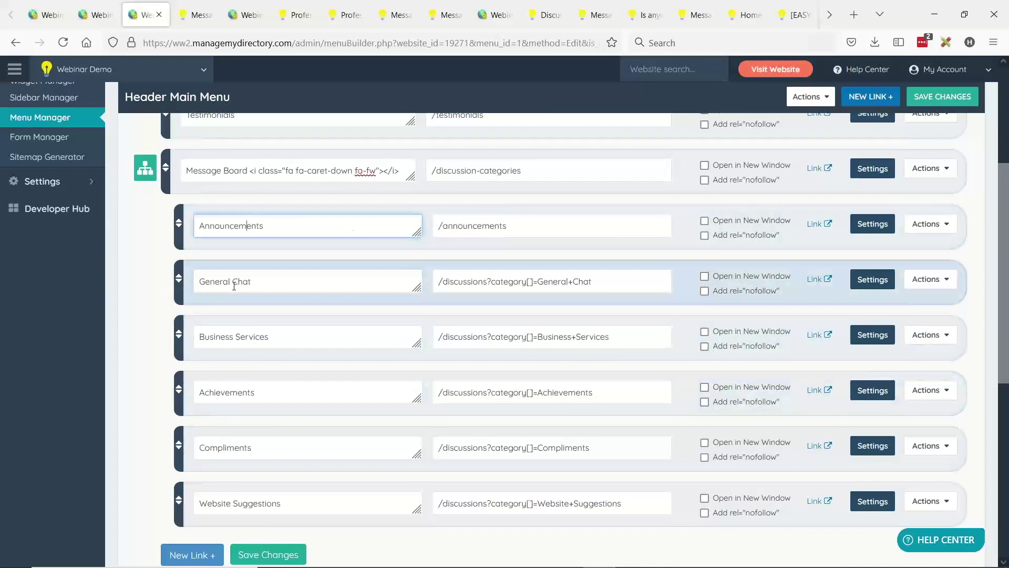
drag(440, 281, 618, 279)
drag(440, 336, 616, 344)
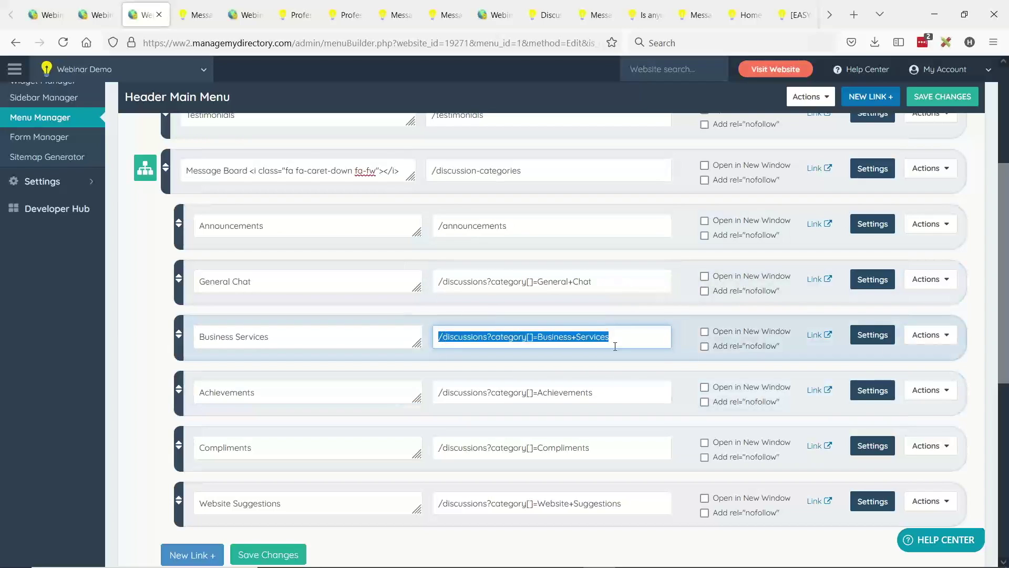
drag(438, 394, 628, 399)
drag(443, 448, 640, 452)
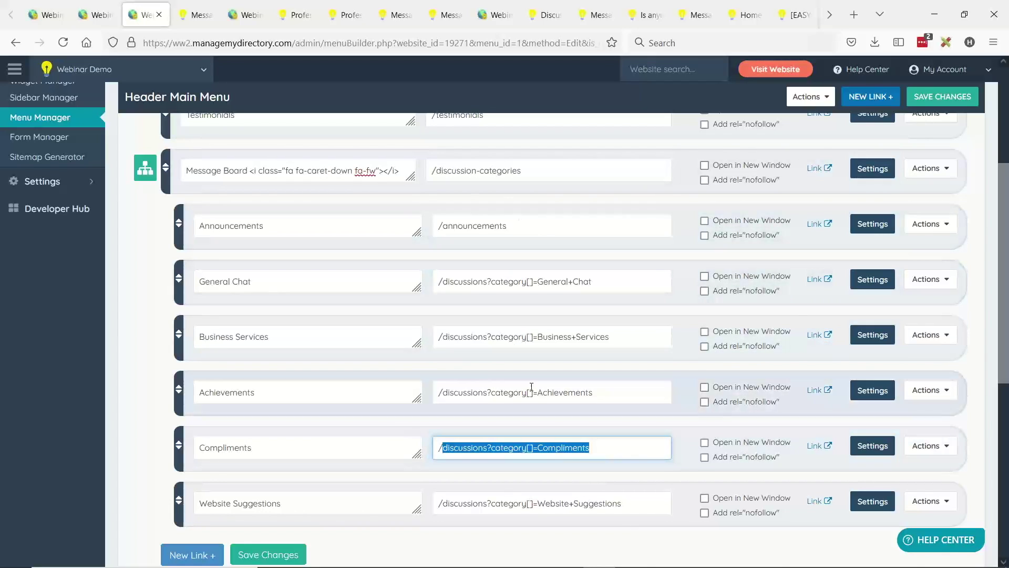
scroll(537, 265, down, 2)
key(ctrl+Tab)
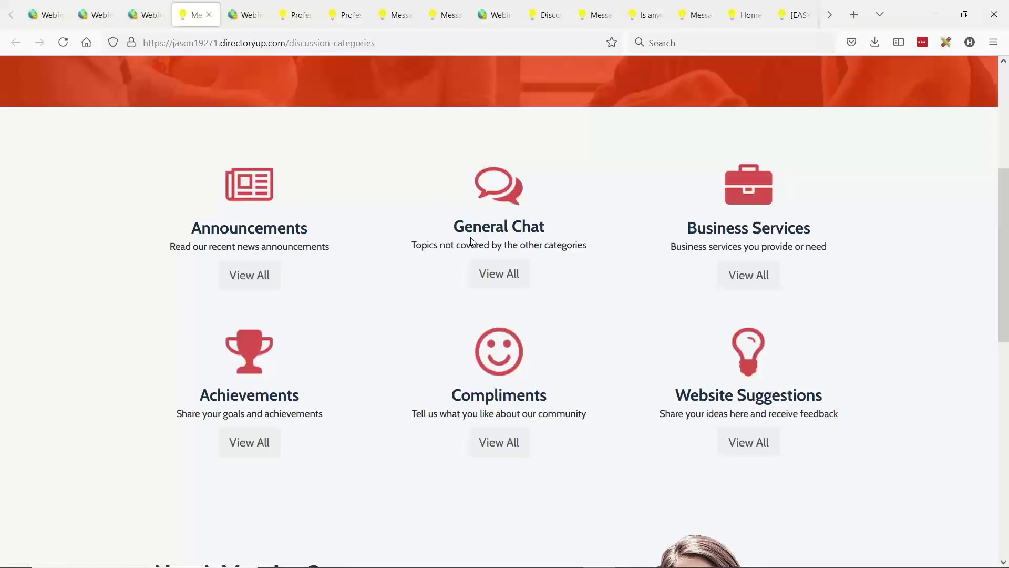